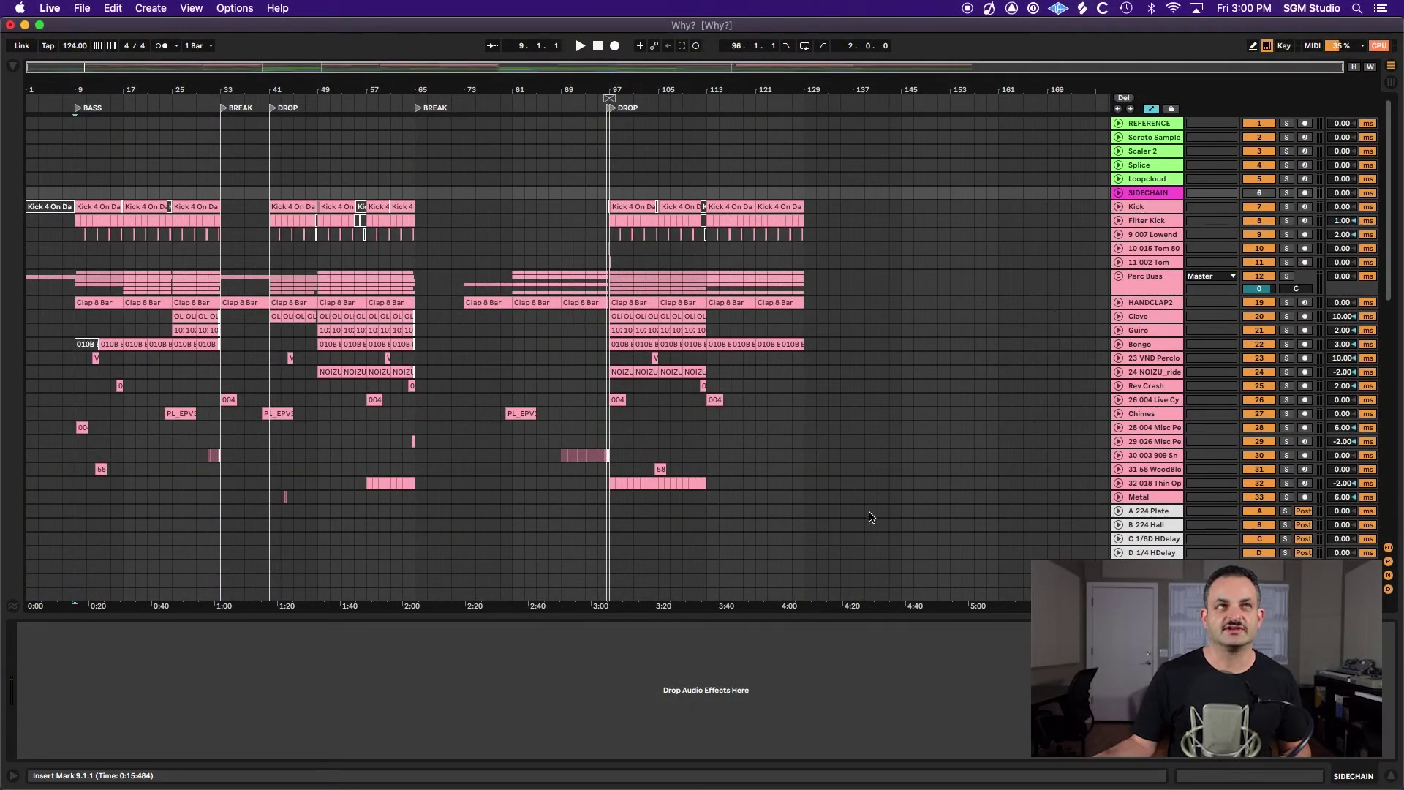
- Play the arrangement from the BASS section with the Kick track's devices shown, and inspect the two cut bands in its EQ Eight
left_click(1145, 211)
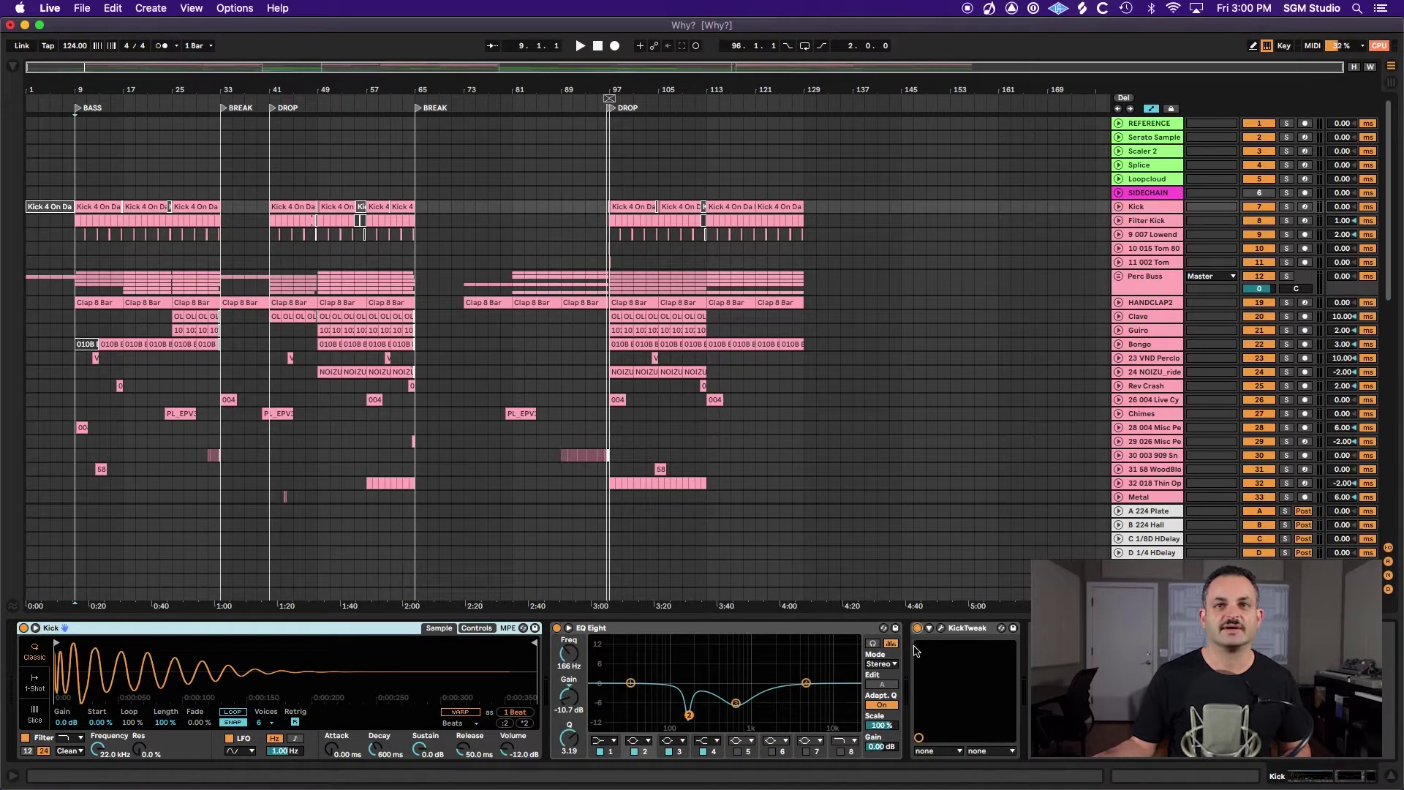
left_click(1138, 210)
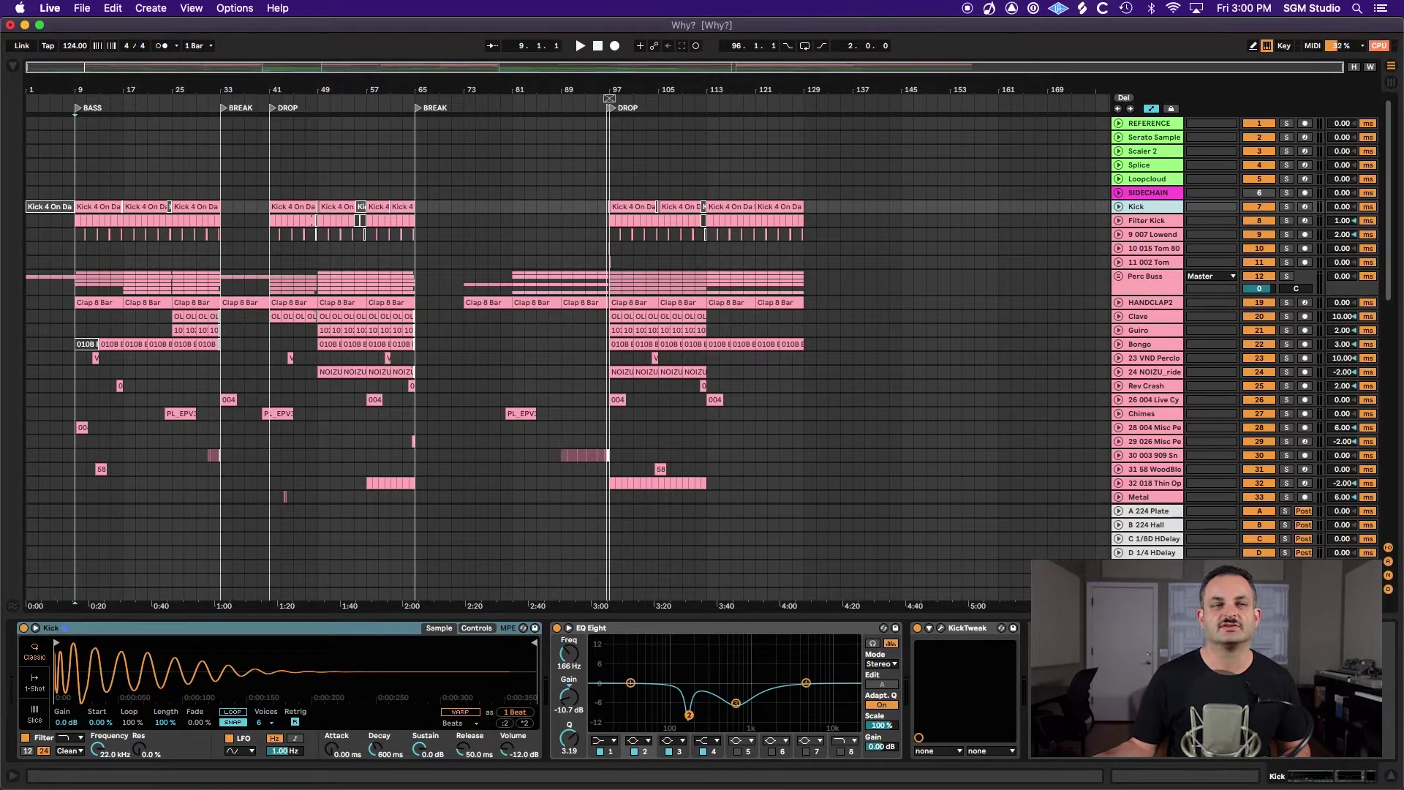
key("space")
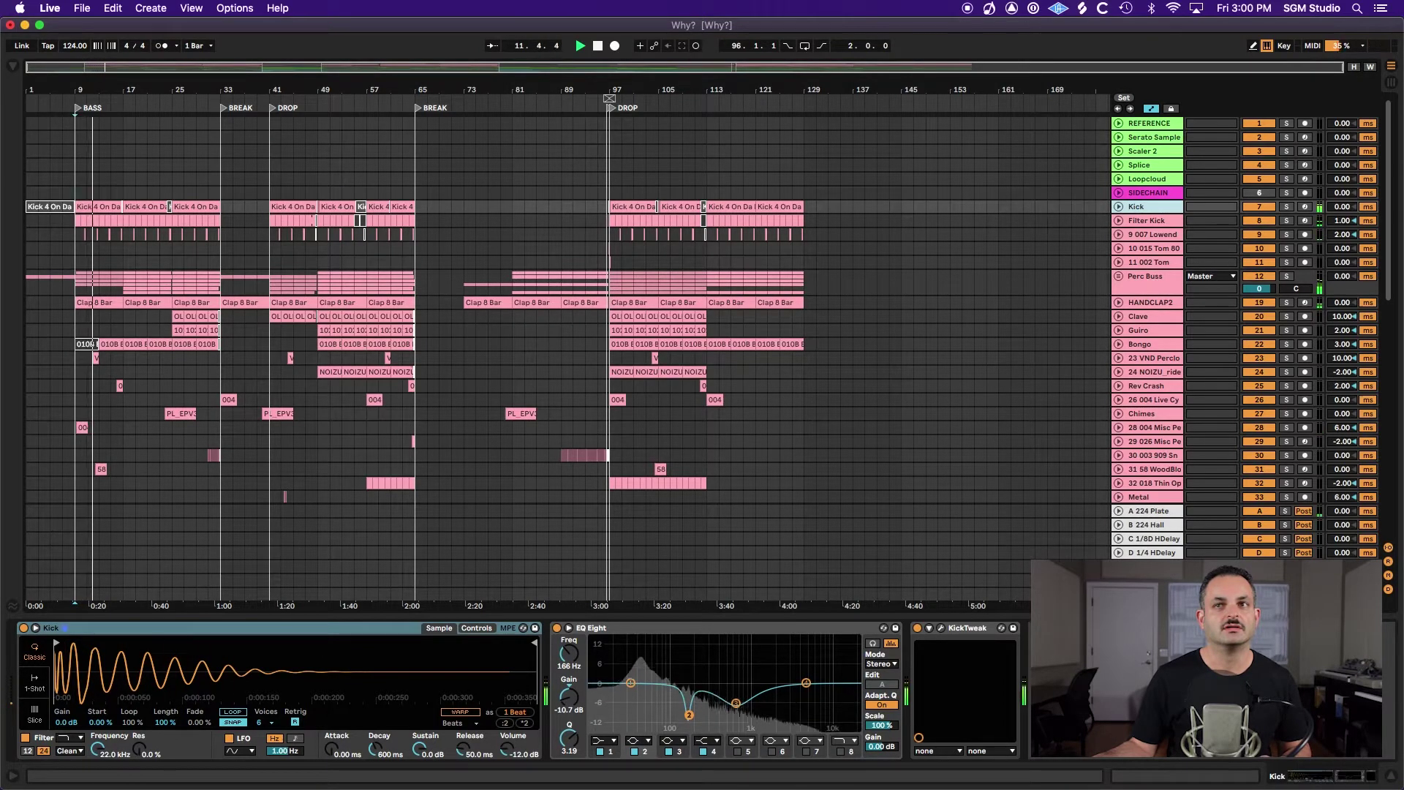
key("space")
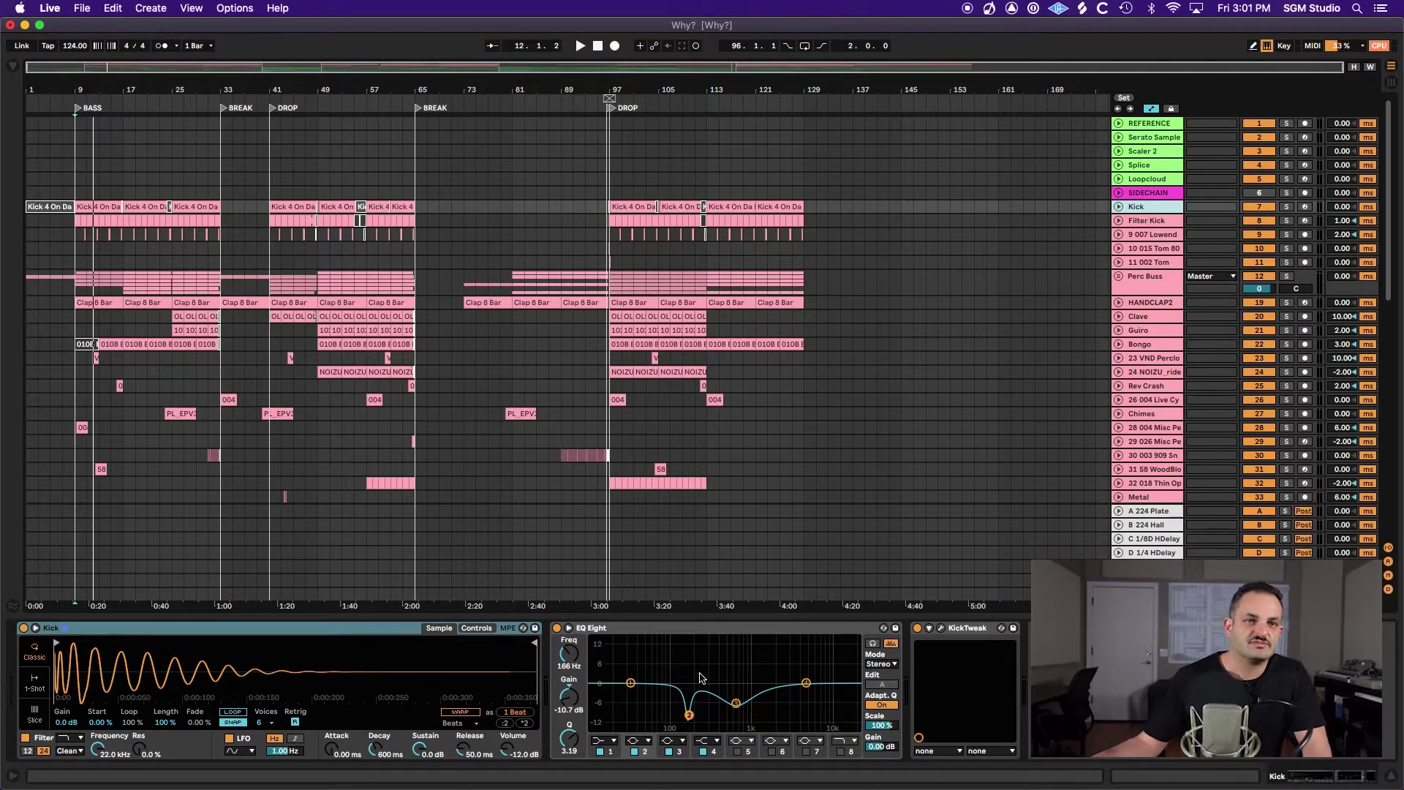
left_click(689, 716)
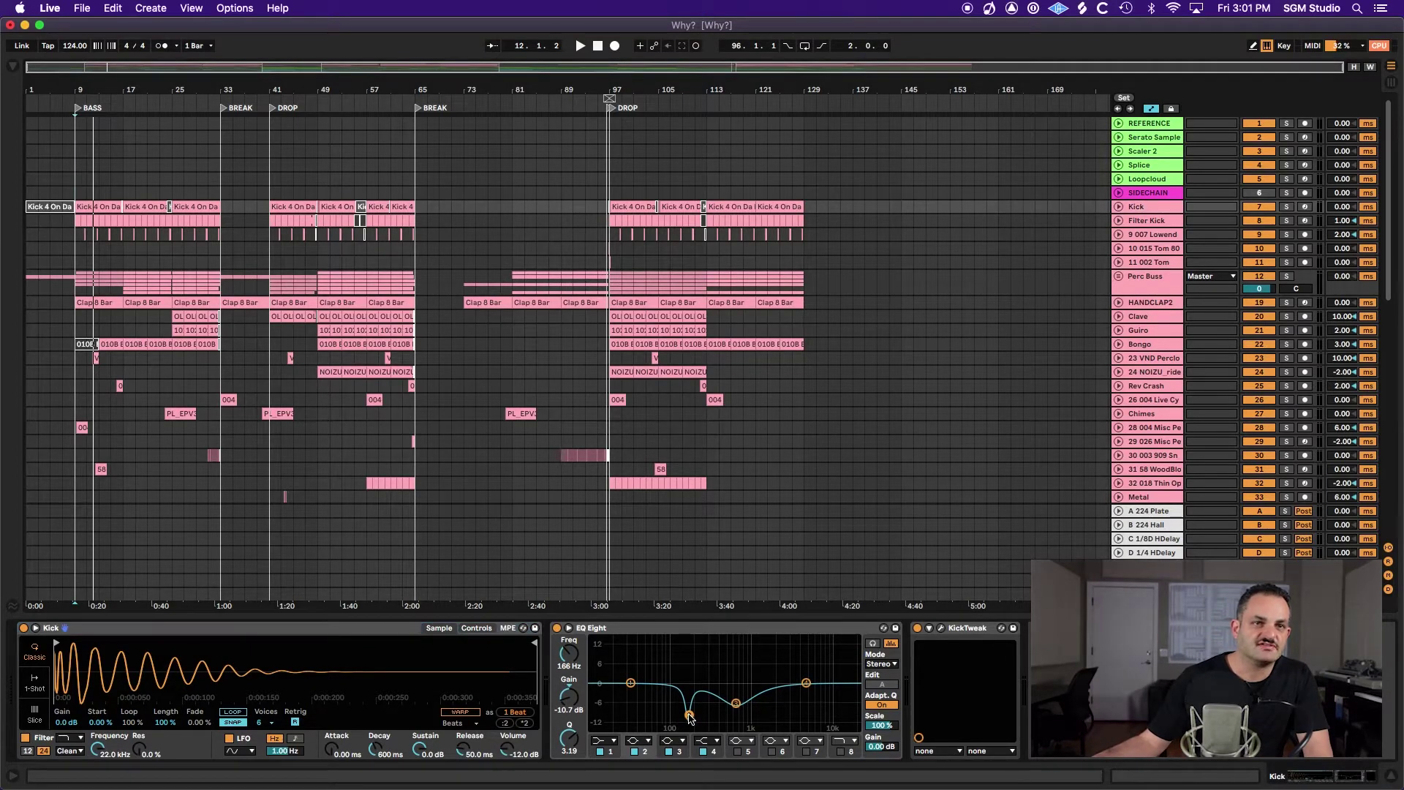
left_click(736, 704)
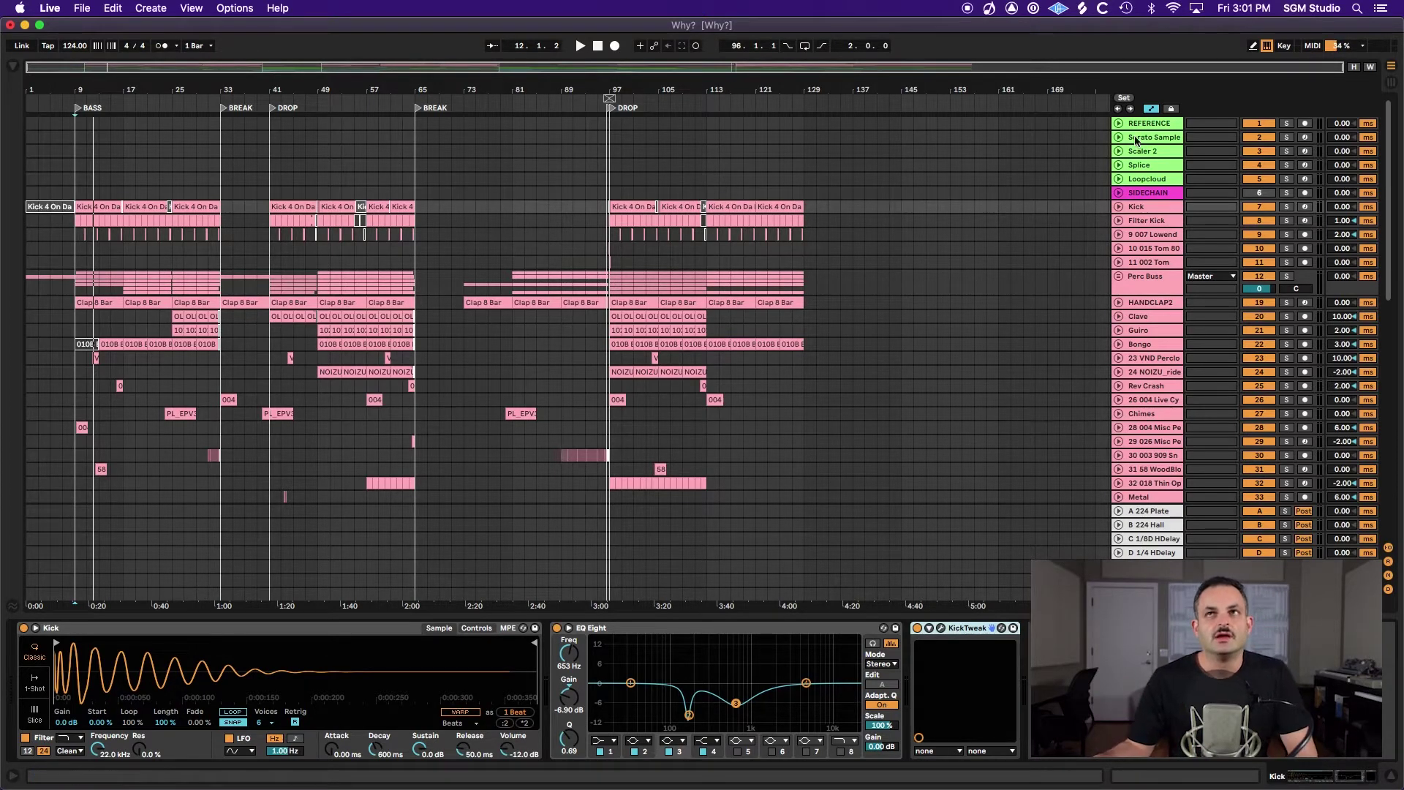
- Bypass KickTweak and EQ Eight on the Kick track, and audition the unprocessed kick in solo
left_click(1139, 210)
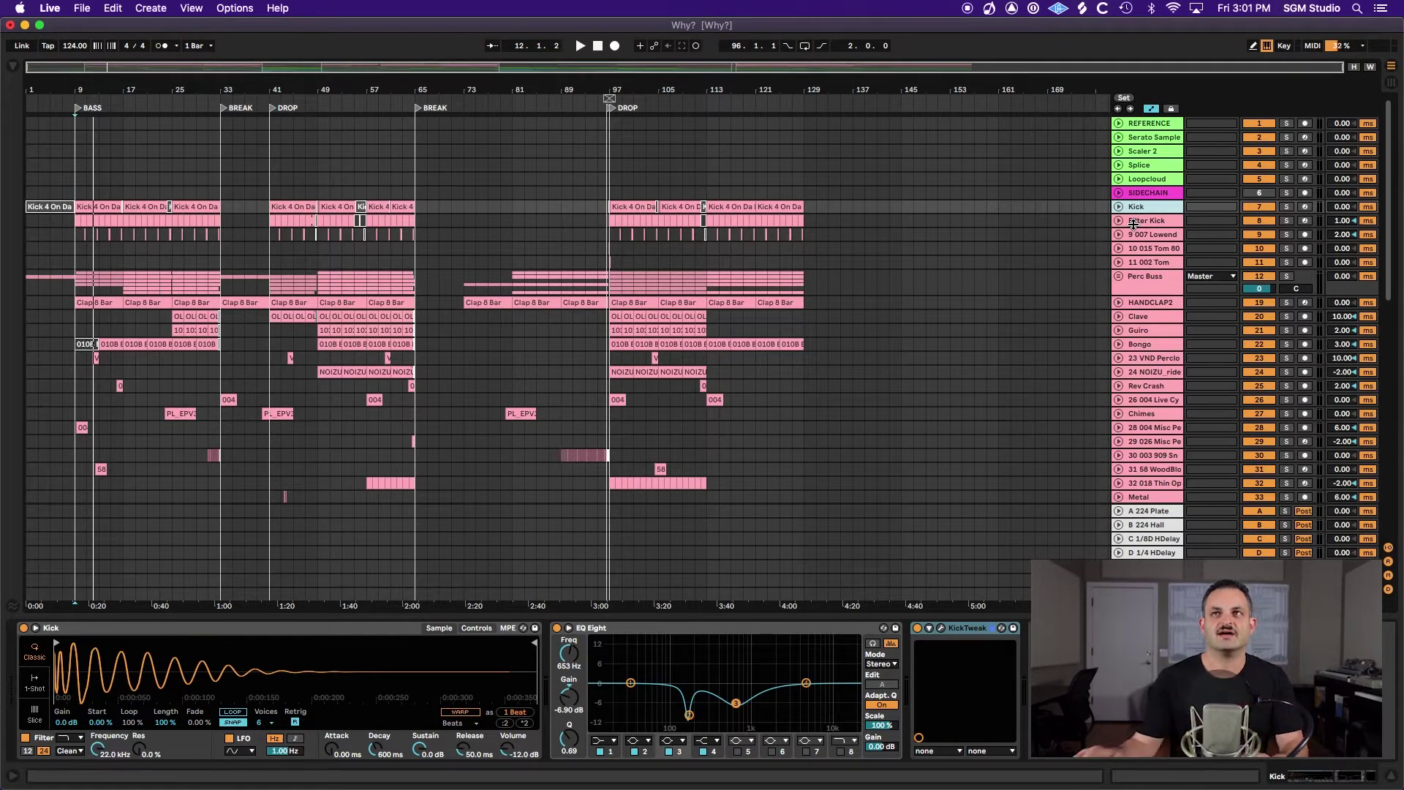
left_click(918, 628)
left_click(557, 628)
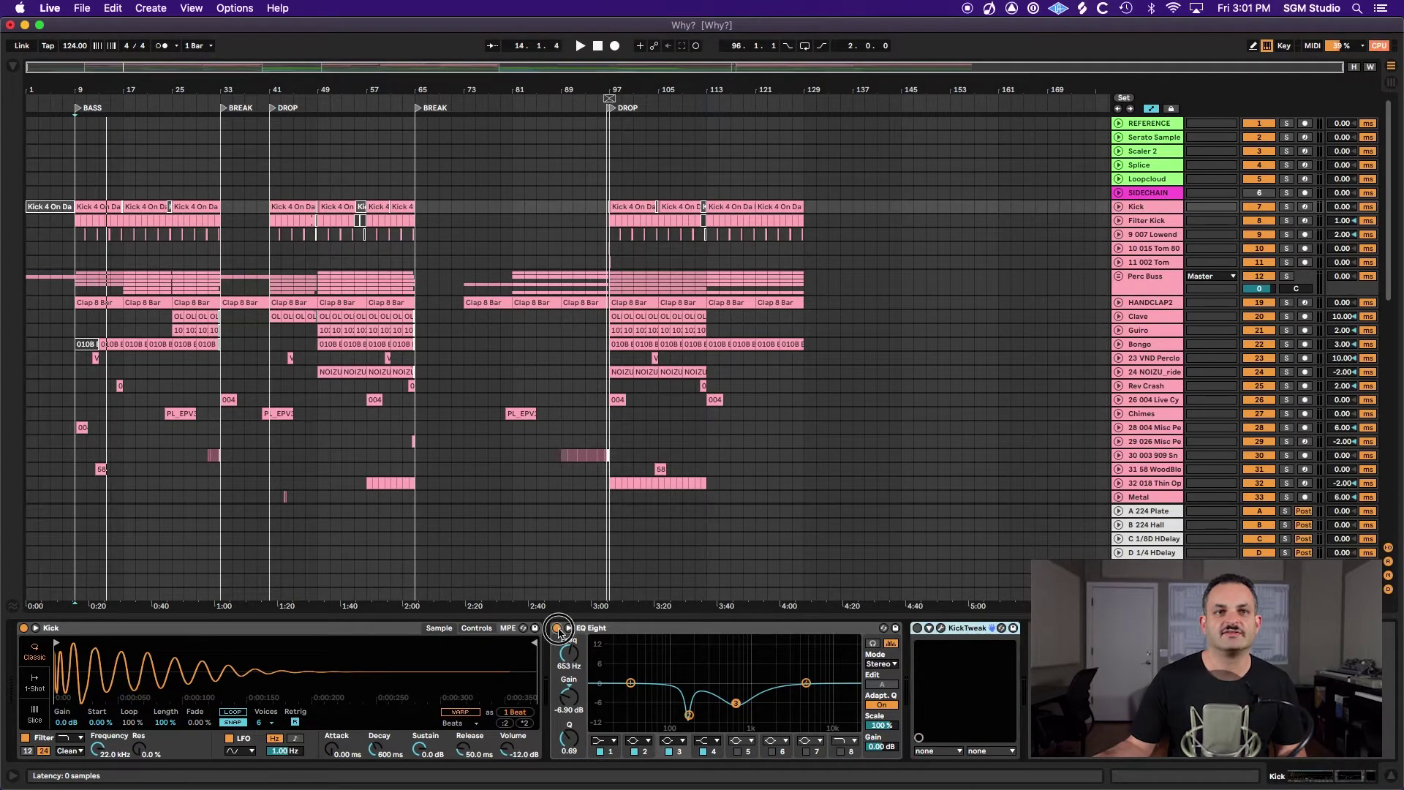
left_click(1286, 206)
key("space")
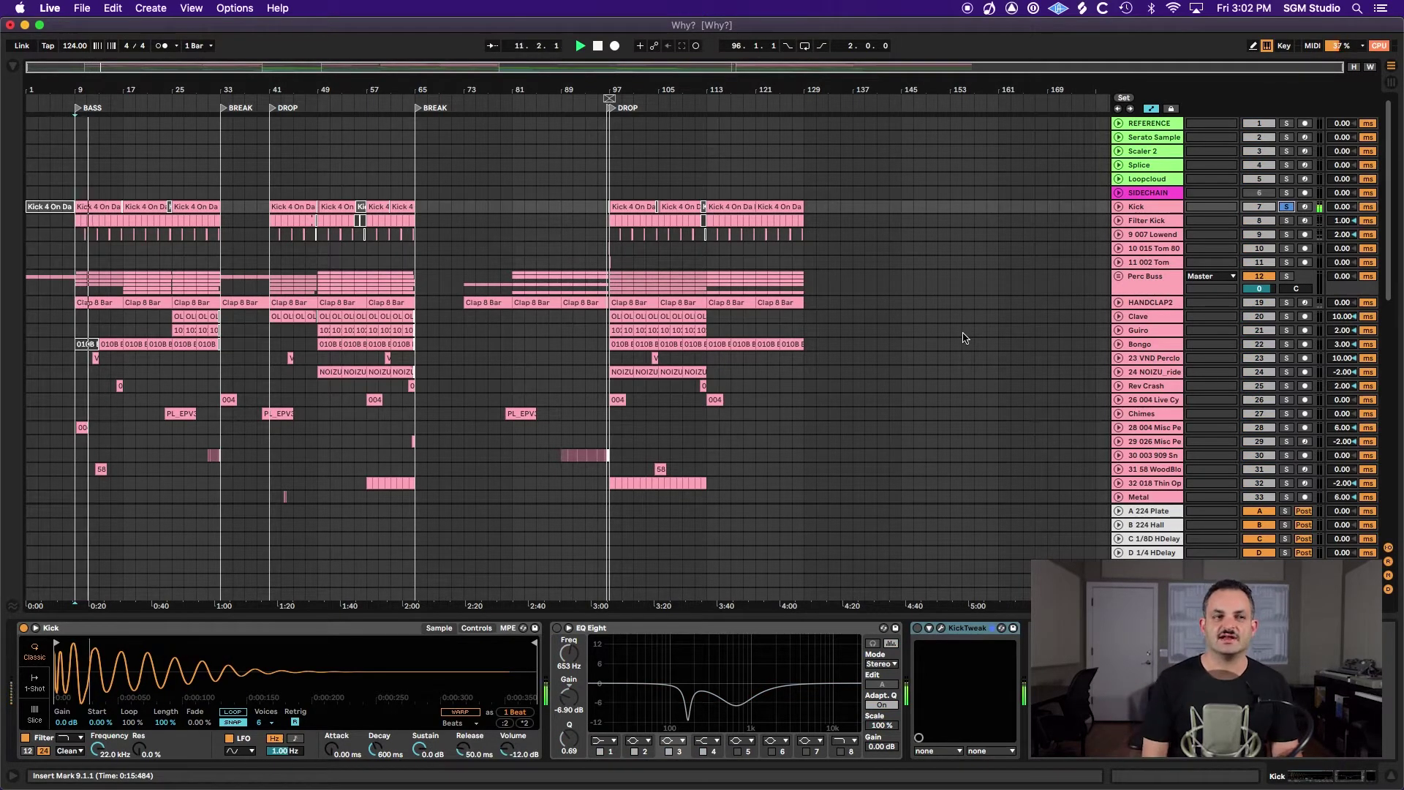
key("space")
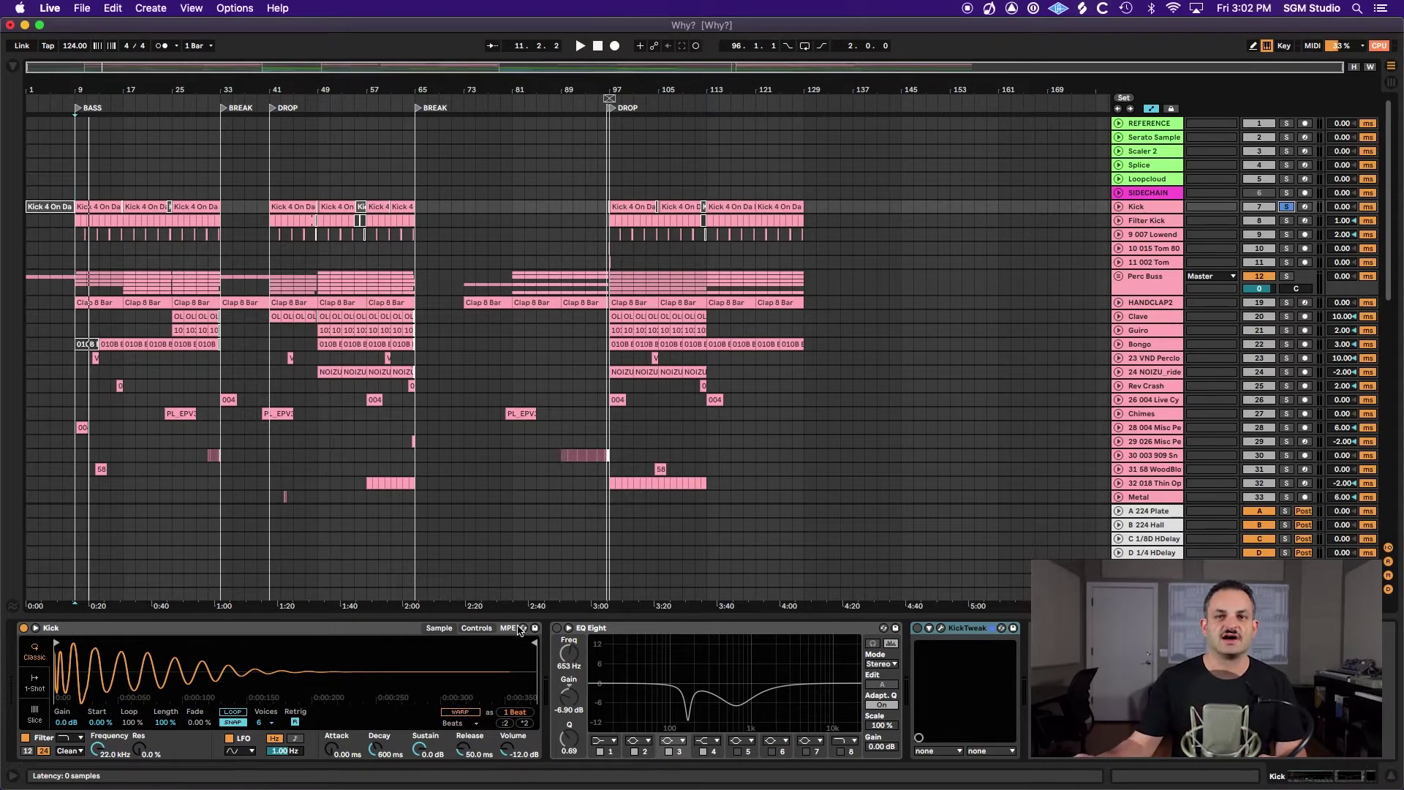
- Play the soloed kick again while re-enabling EQ Eight and KickTweak to compare the processed sound
key("space")
left_click(556, 628)
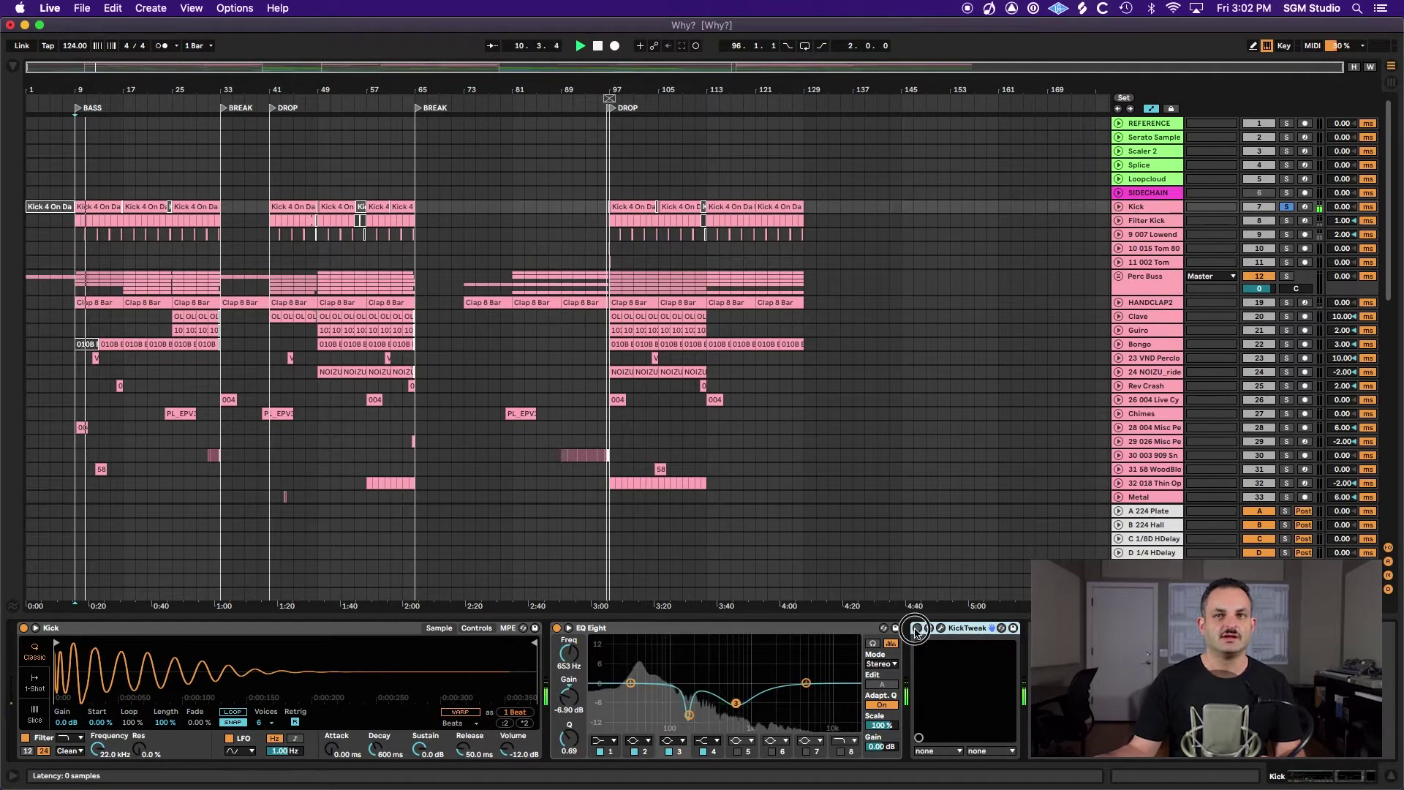
key("space")
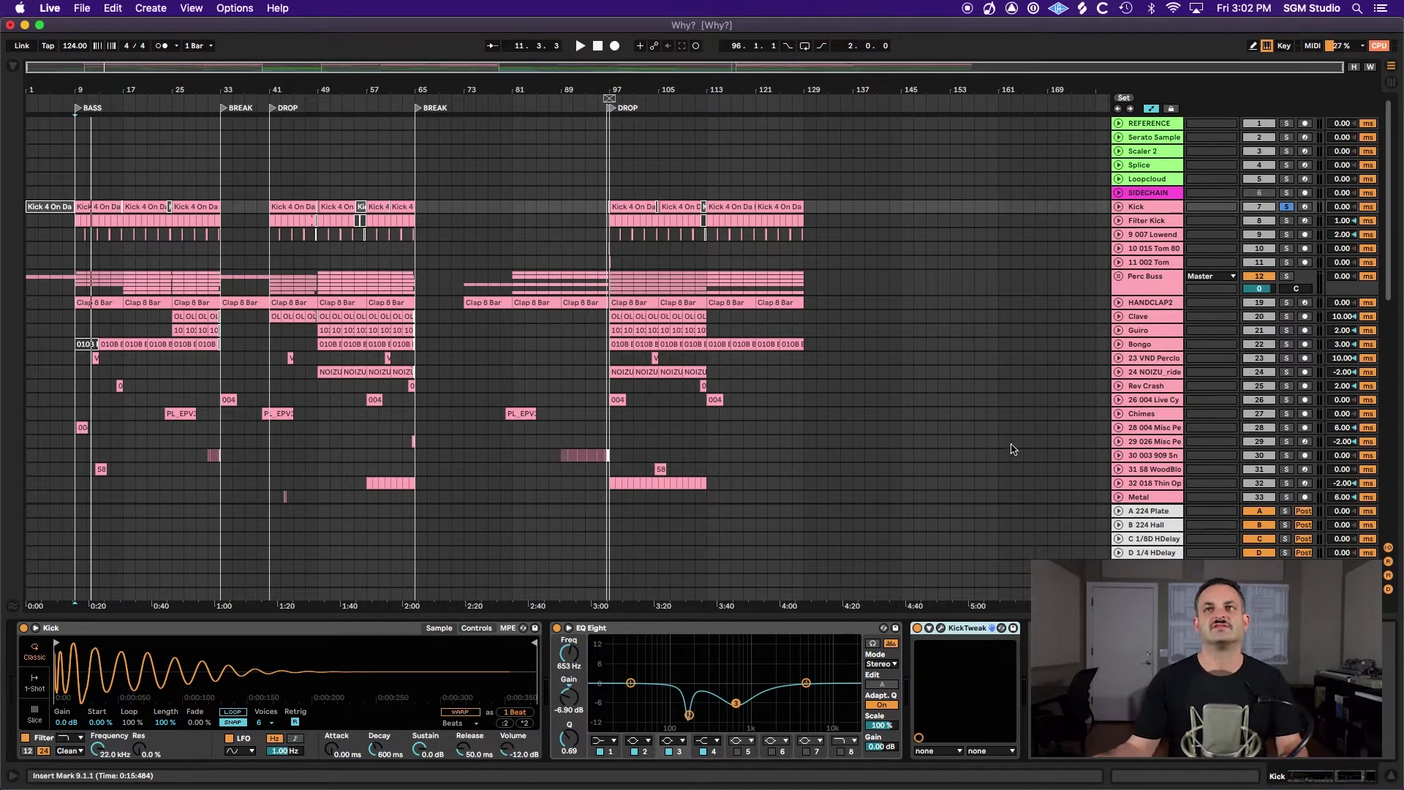
- Compare the kick in the full mix by playing it with EQ Eight and KickTweak bypassed, re-enabling each in turn
left_click(917, 628)
left_click(557, 628)
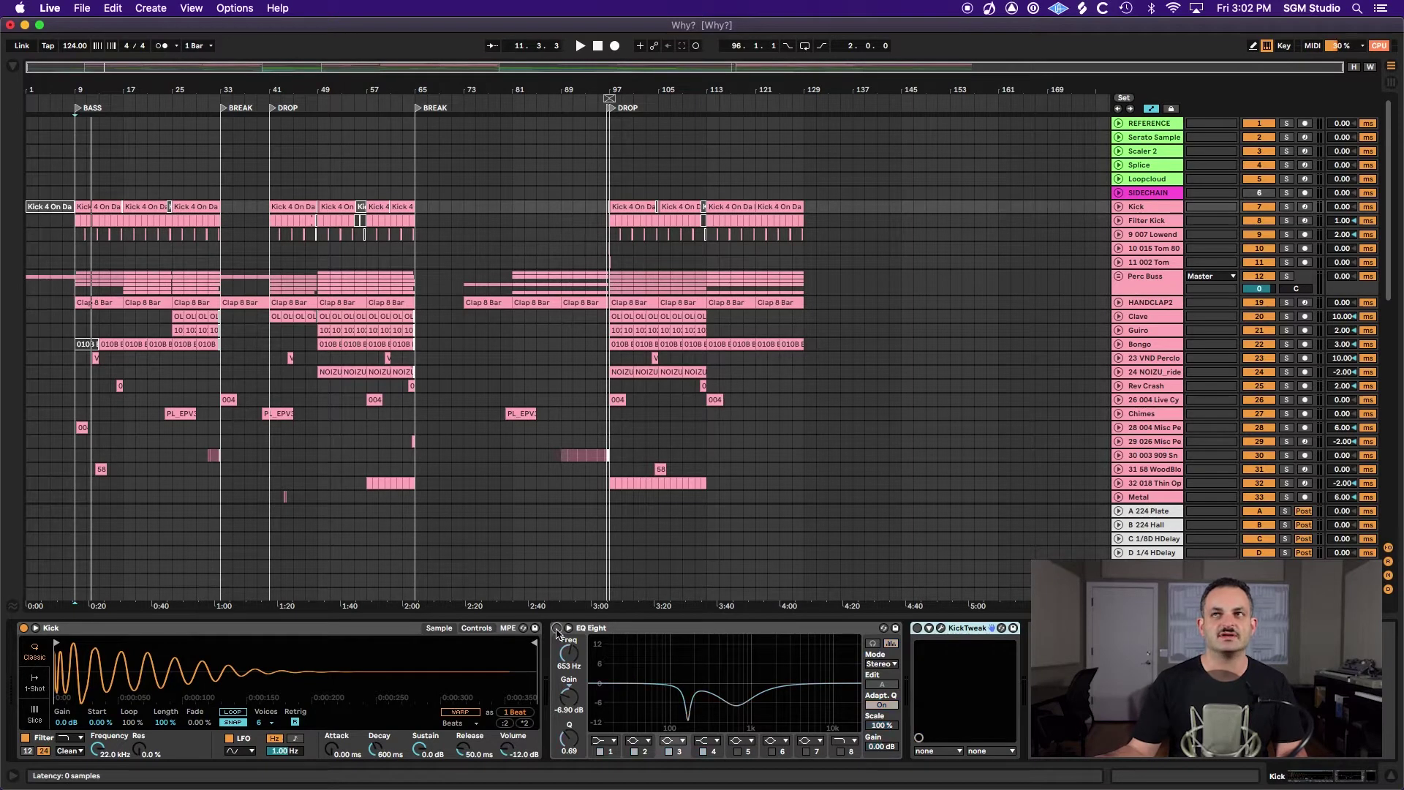
key("space")
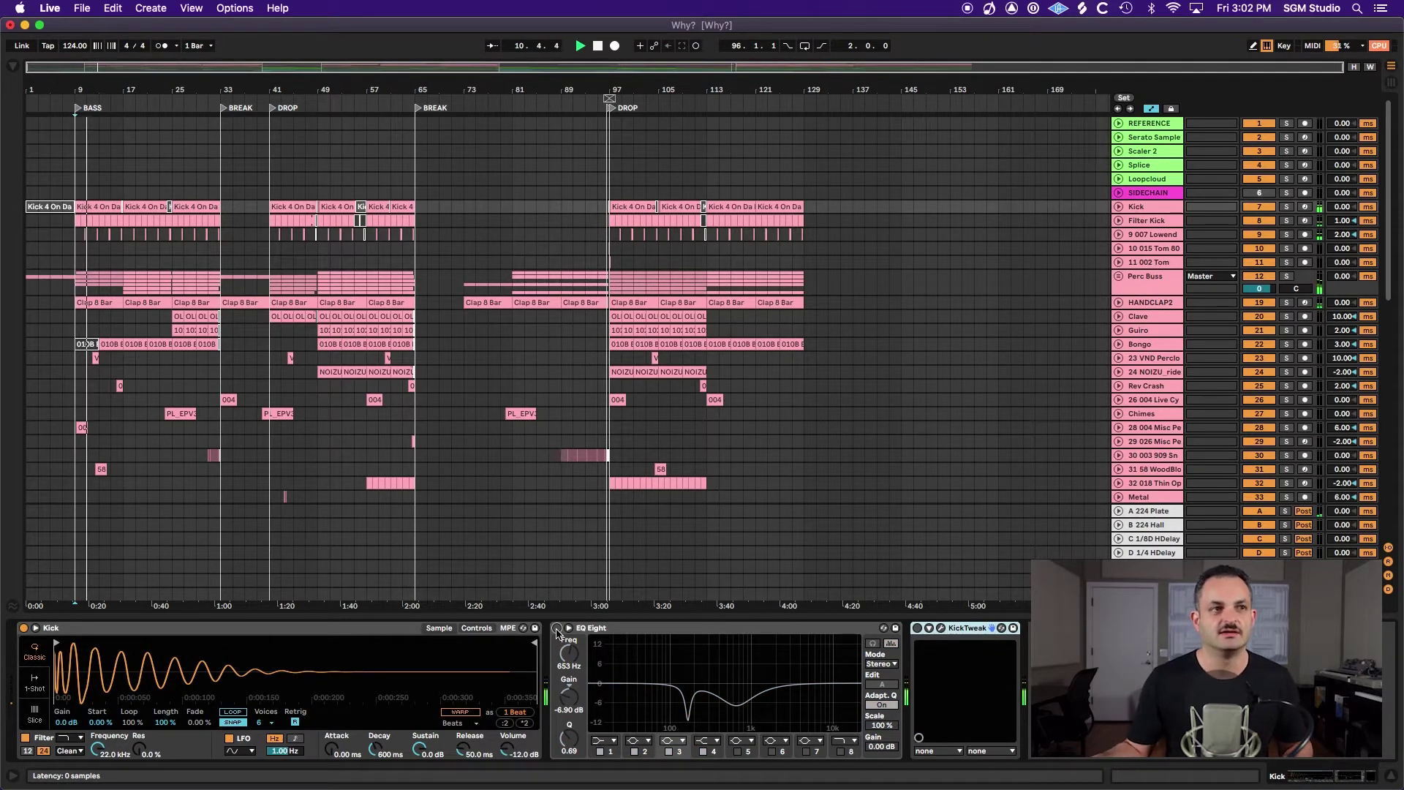
left_click(557, 628)
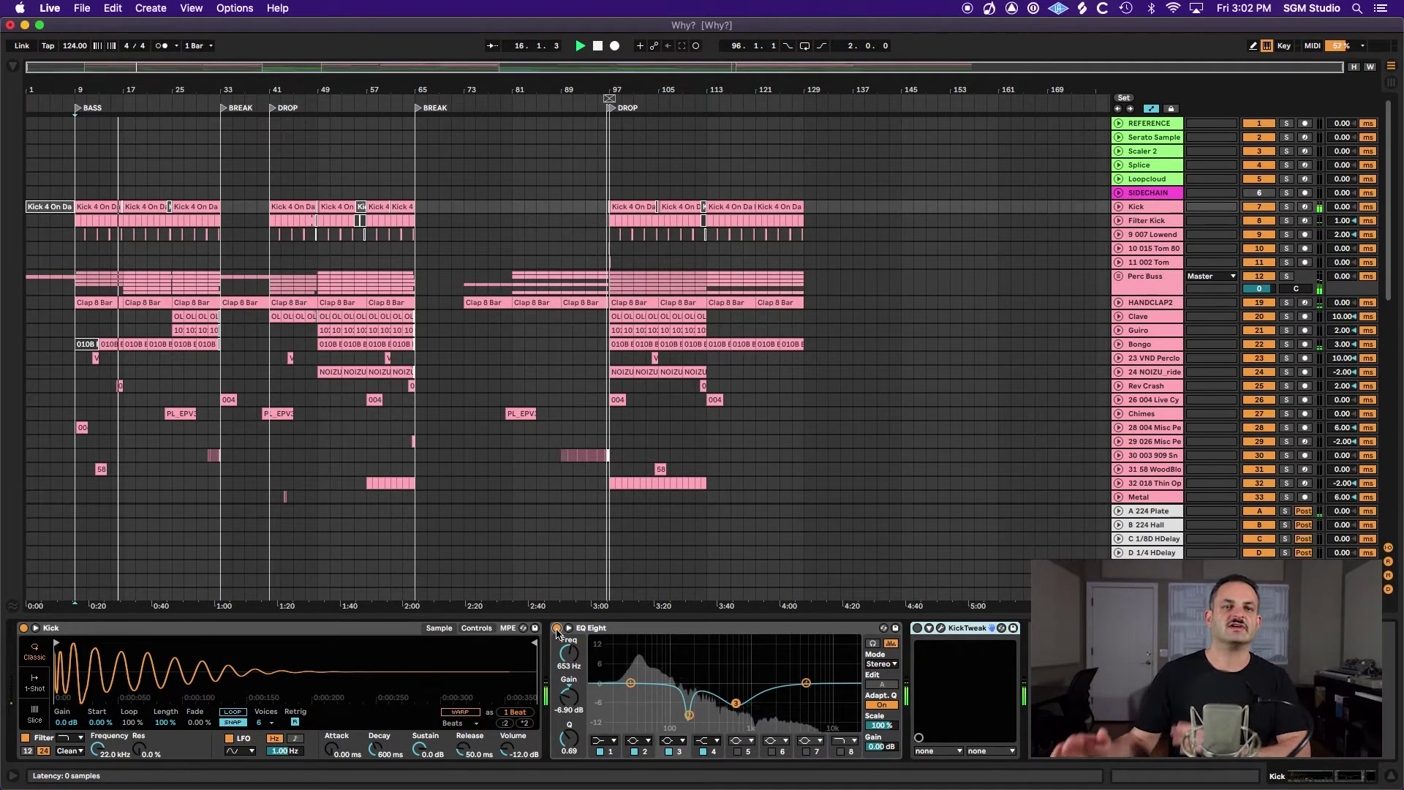
left_click(918, 628)
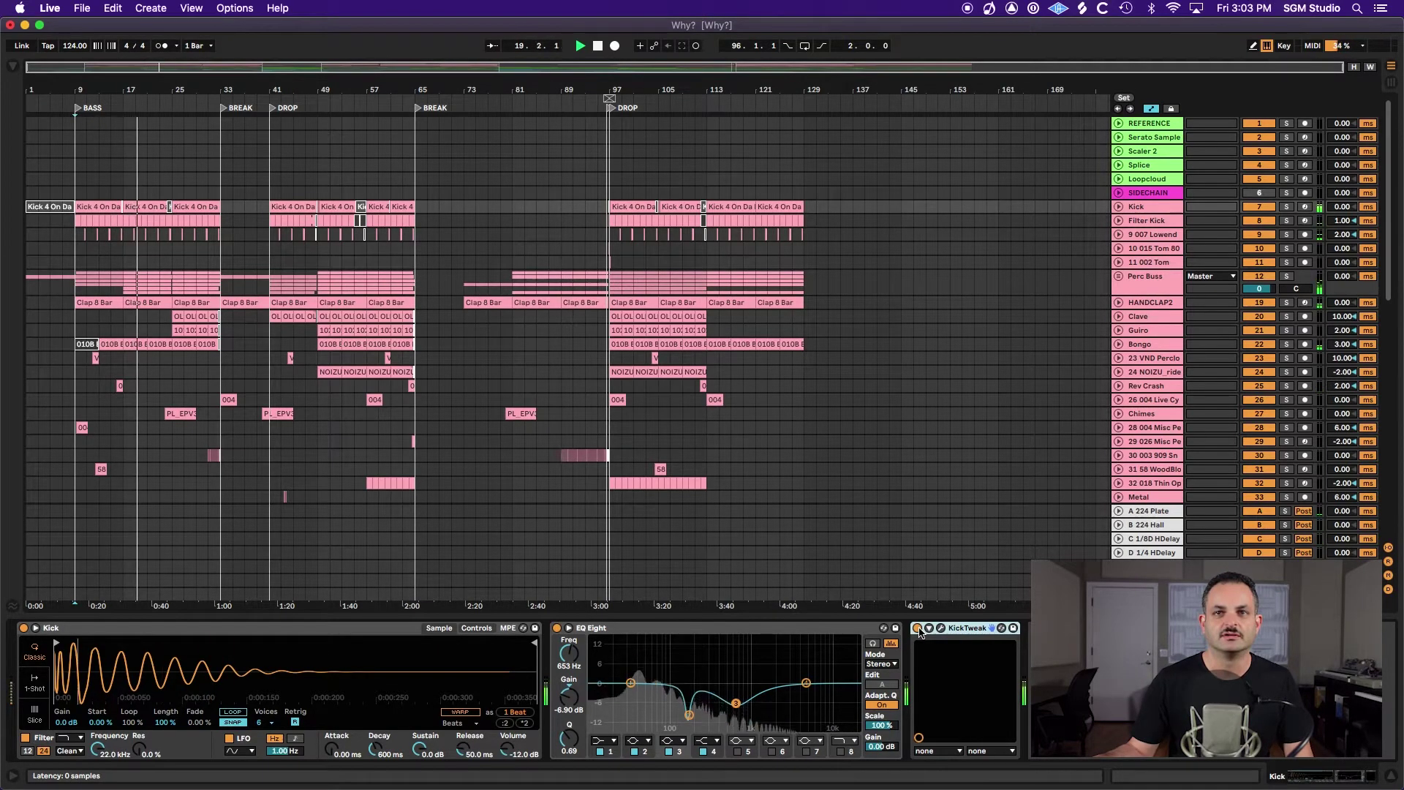
key("space")
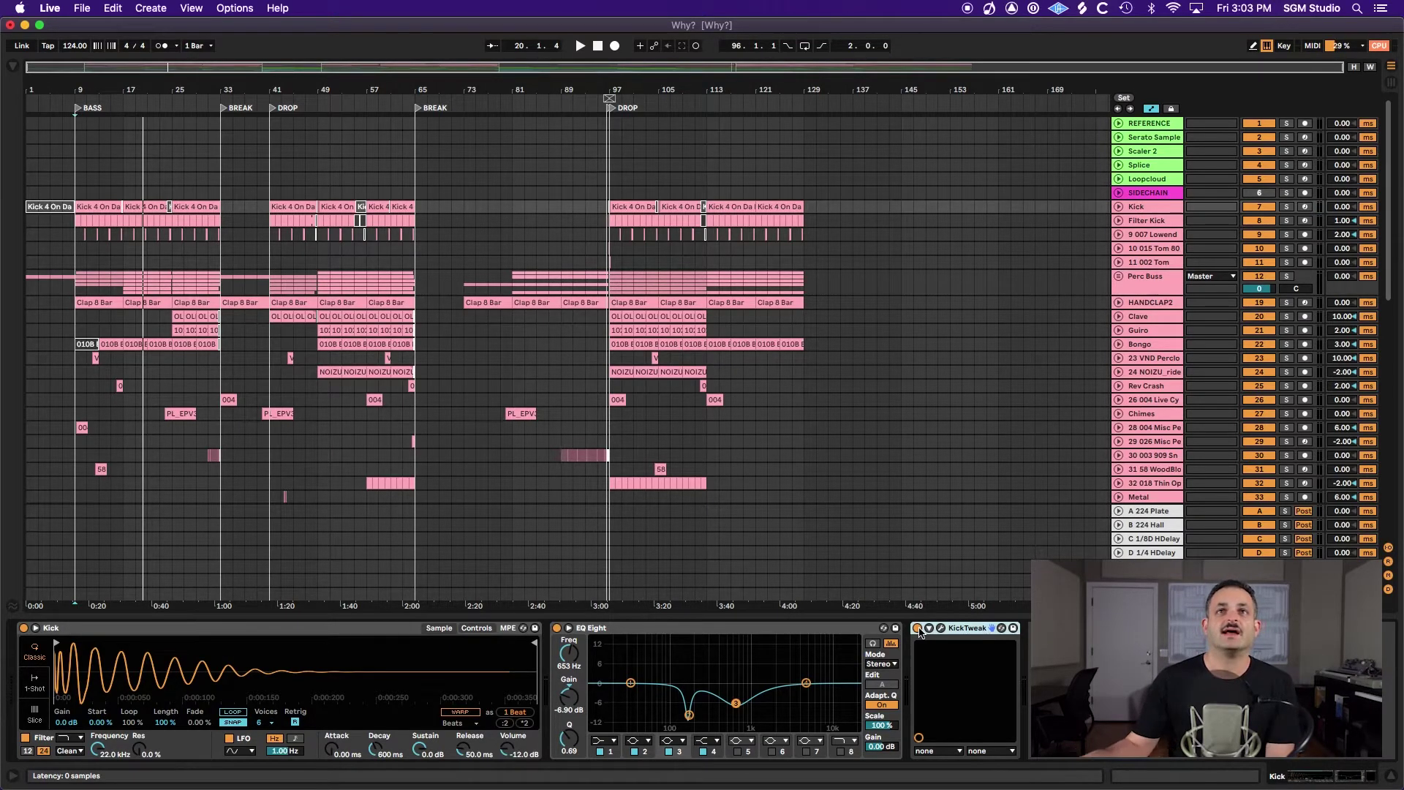
- Solo the Kick and Filter Kick tracks together and play them from the BASS marker at bar 9
left_click(1146, 221)
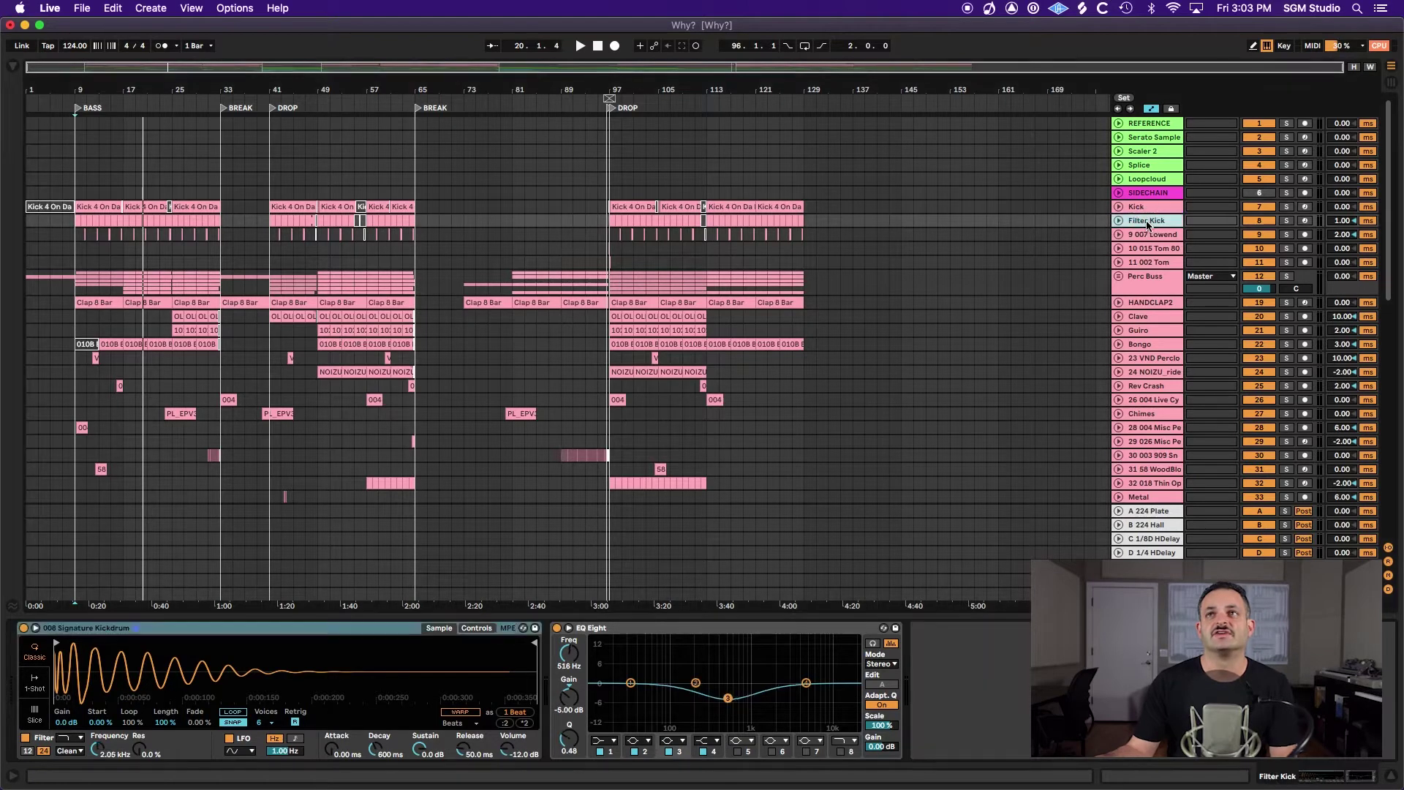
left_click(1287, 208)
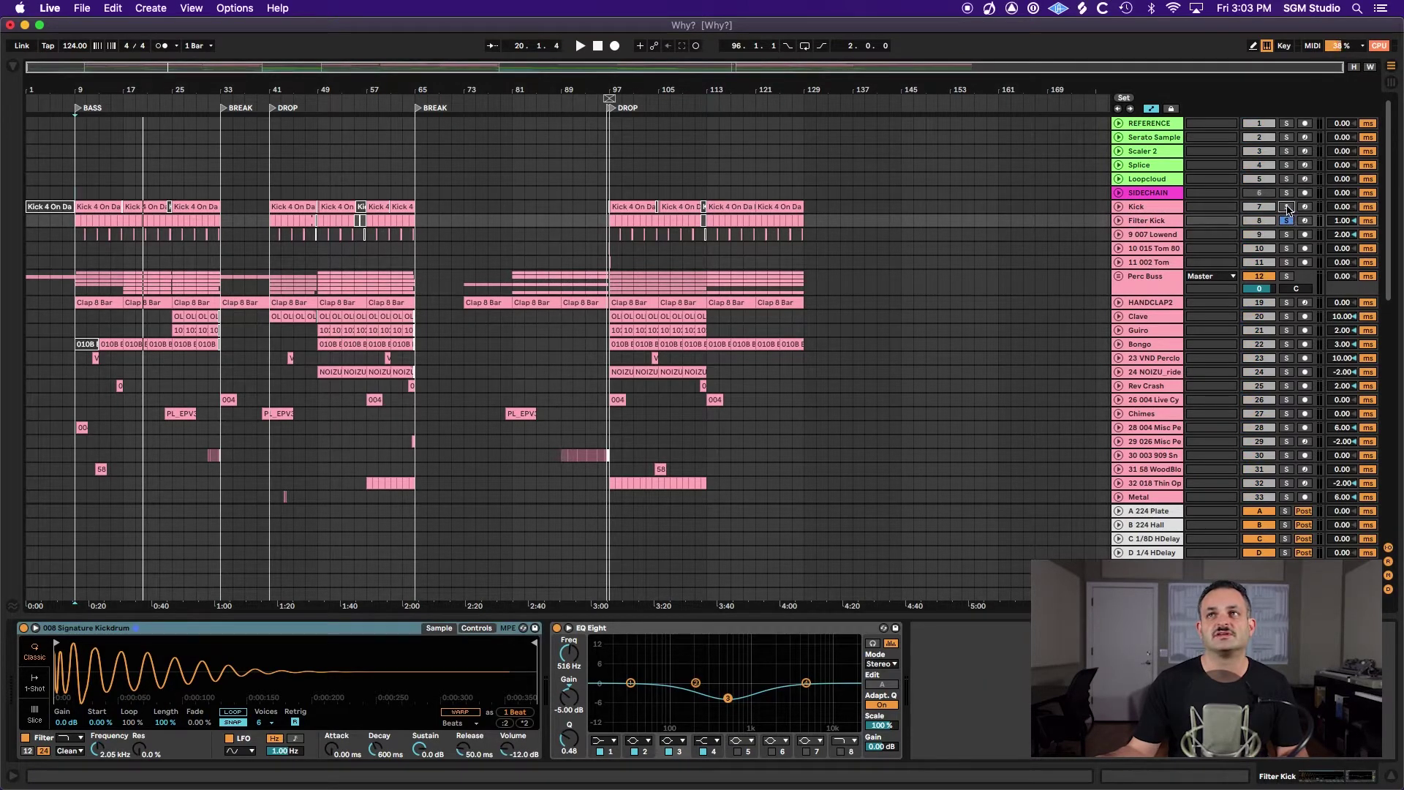
left_click(76, 176)
key("space")
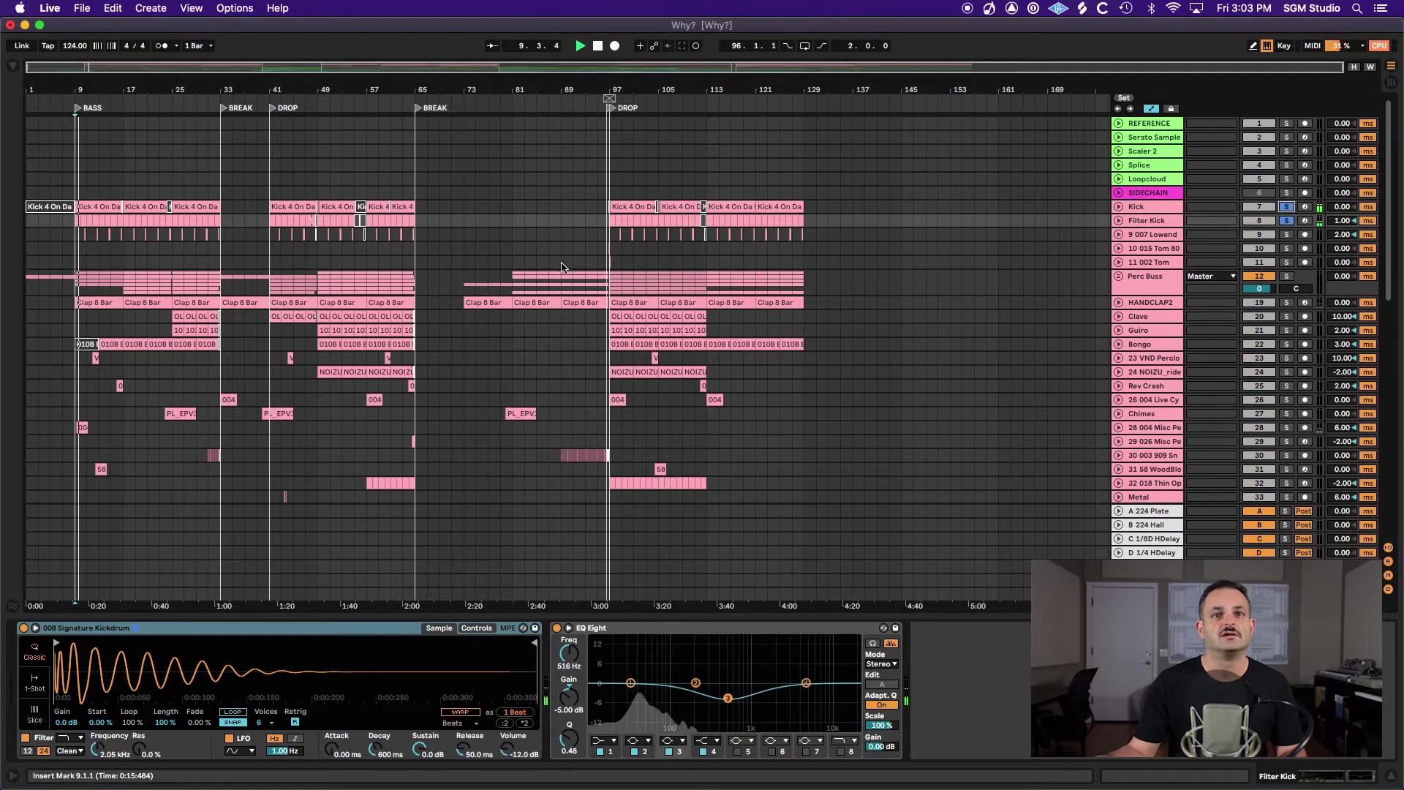
- Unfold the Kick, Filter Kick and 007 Lowend tracks, and add the Lowend track to the solo during playback
left_click(1118, 221)
left_click(1118, 207)
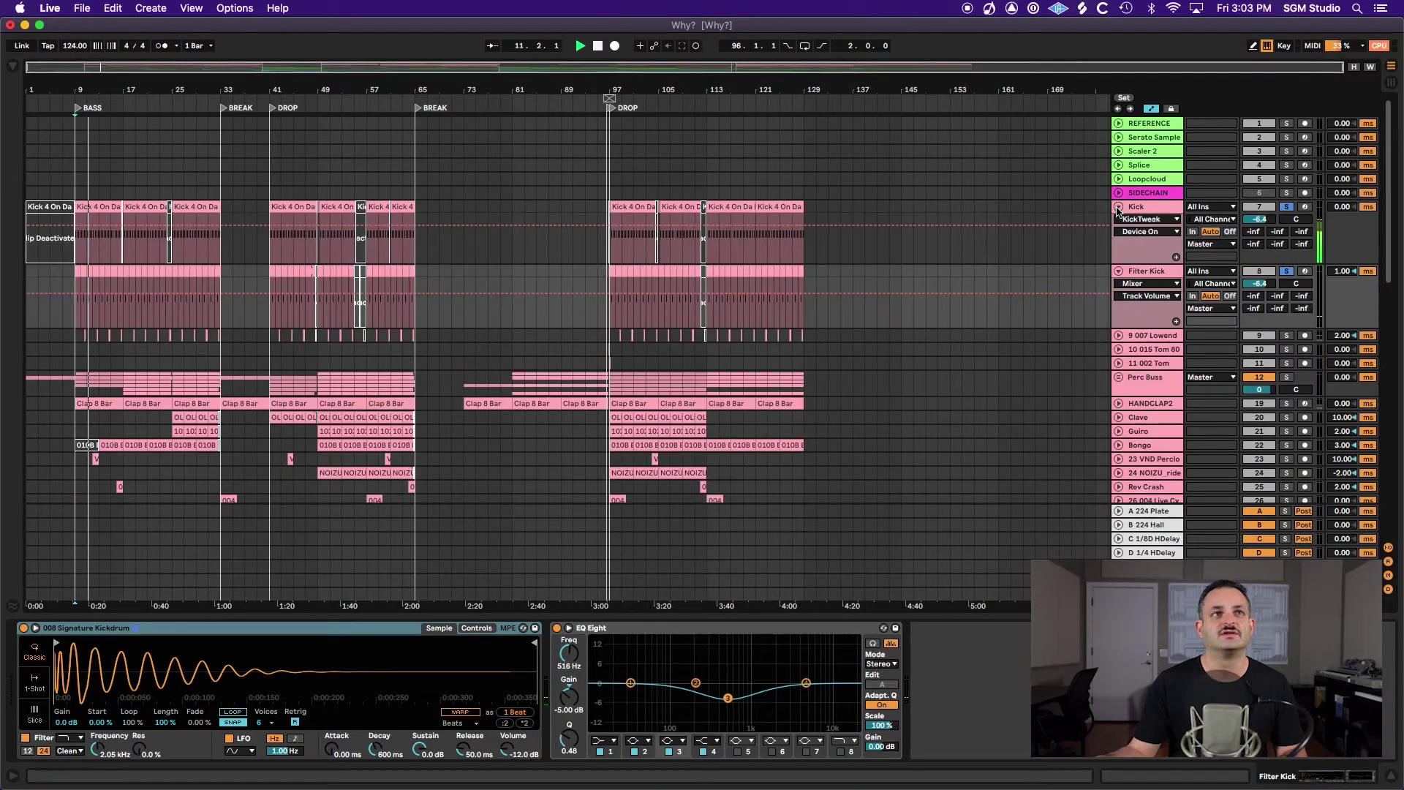
left_click(1119, 336)
left_click_drag(80, 77, 79, 125)
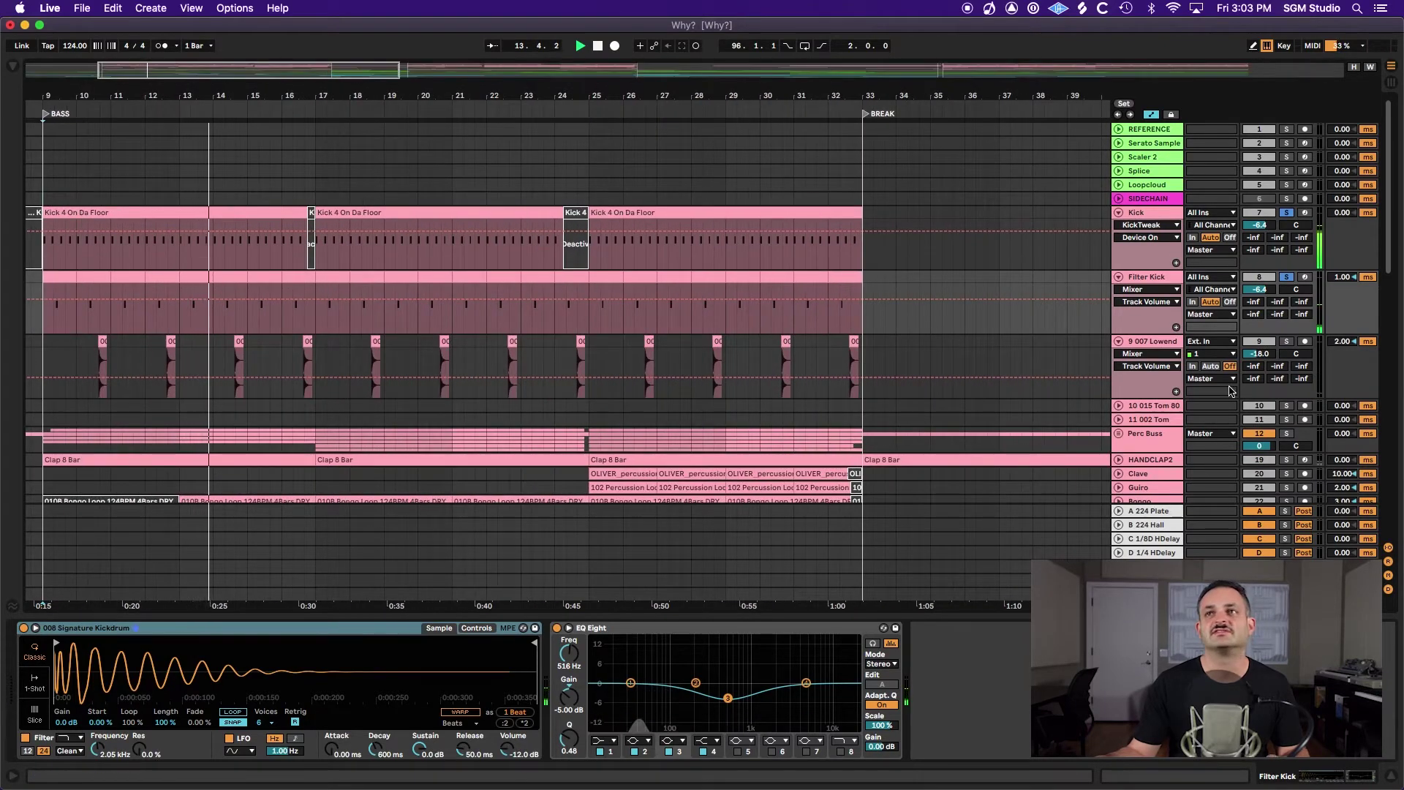
left_click(1285, 342)
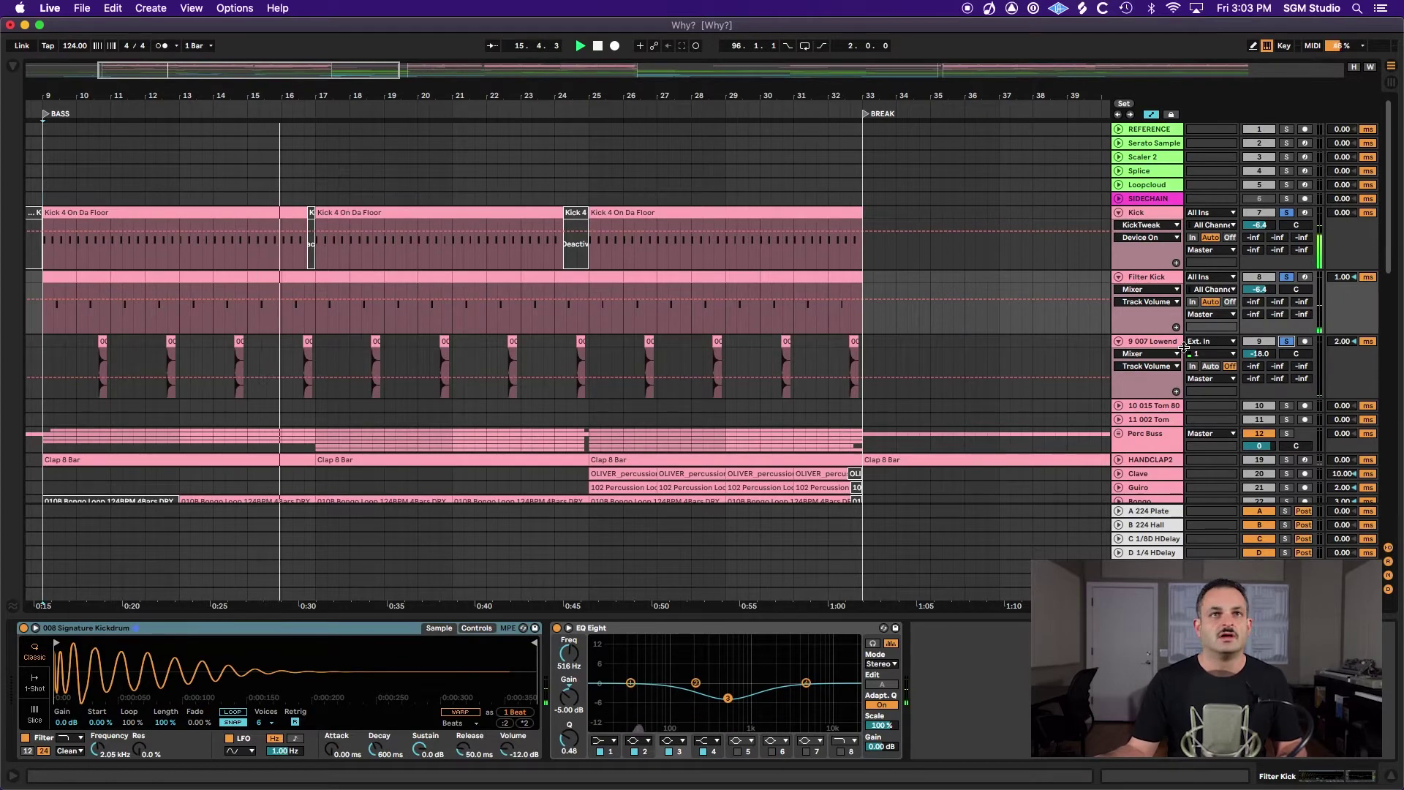
key("space")
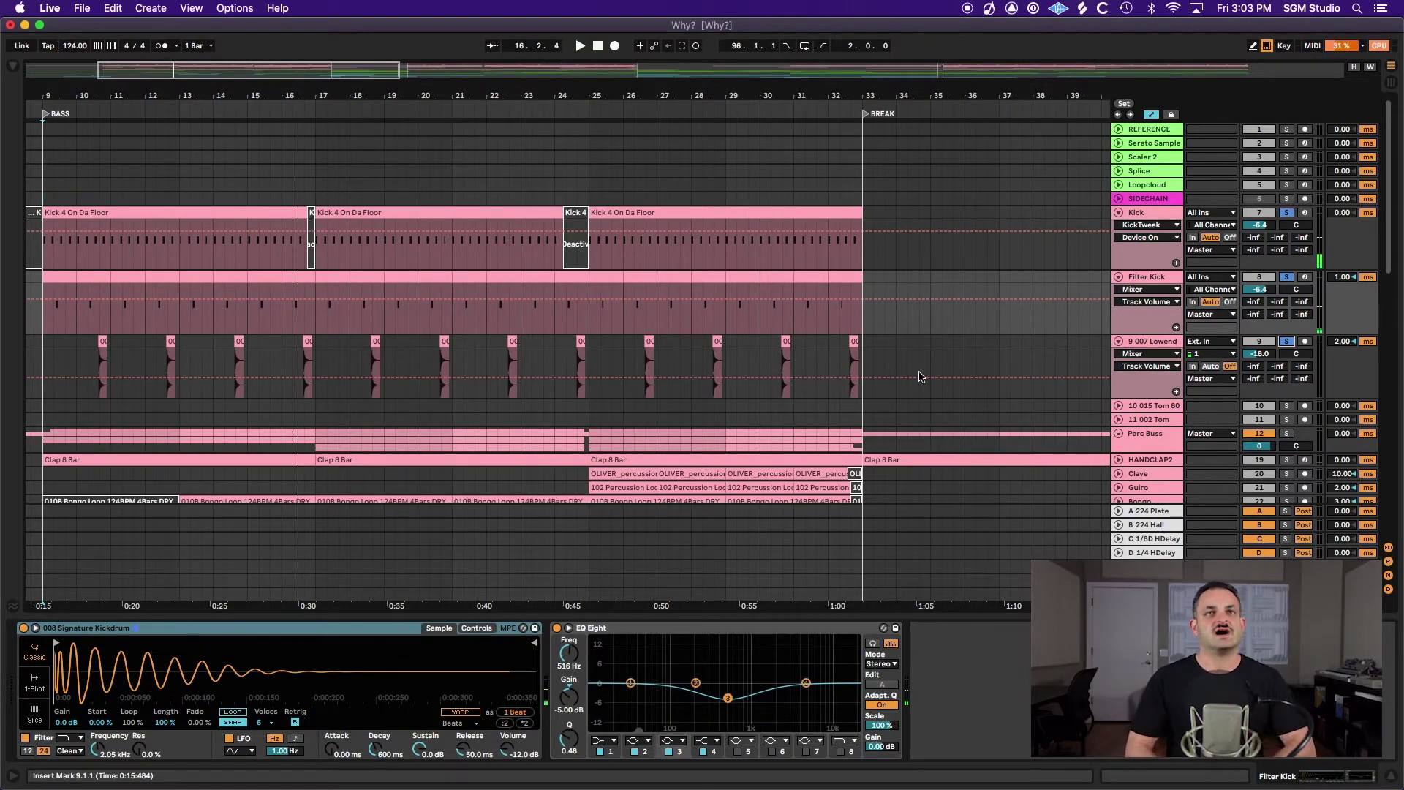
- Duplicate the Kick track and rename the copy "Click"
left_click(1146, 213)
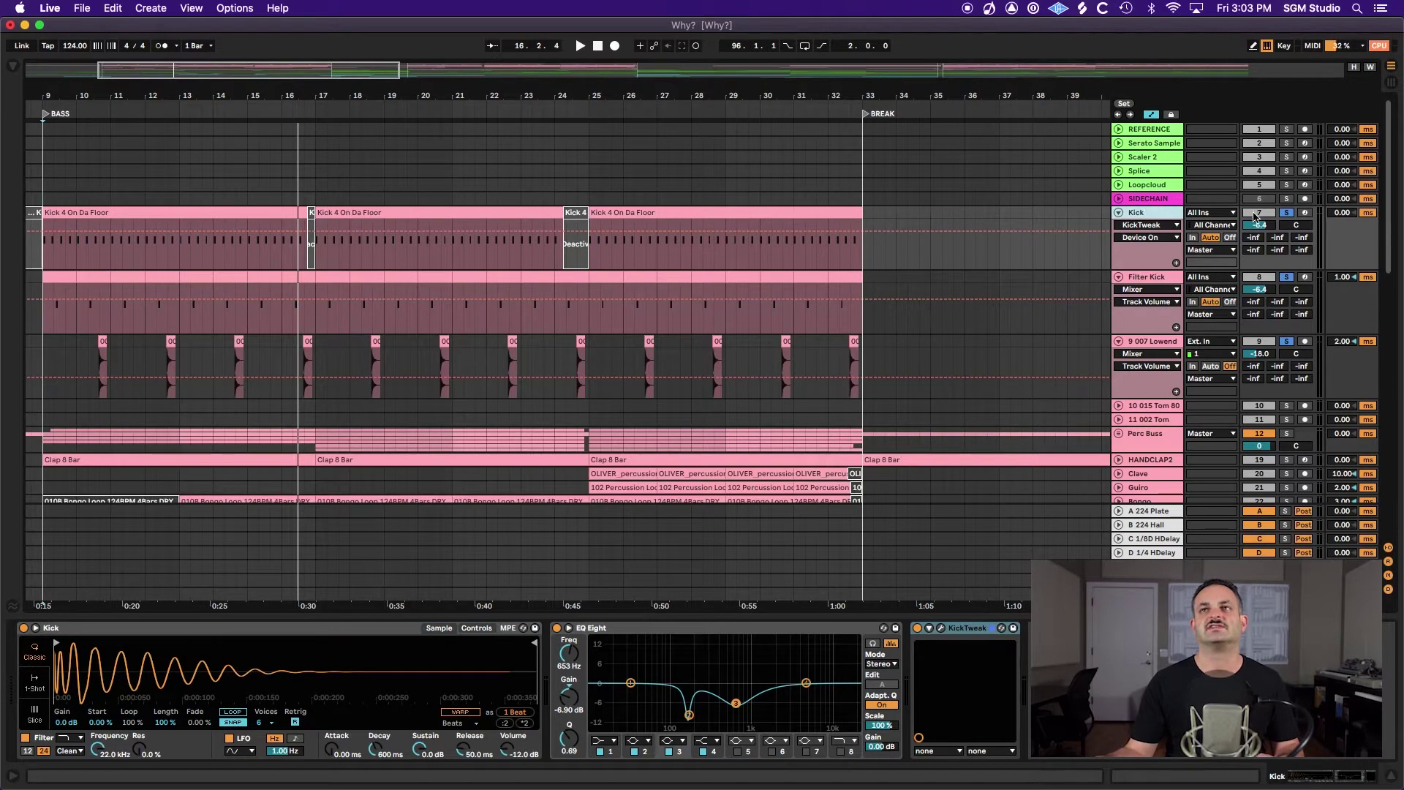
key("super+d")
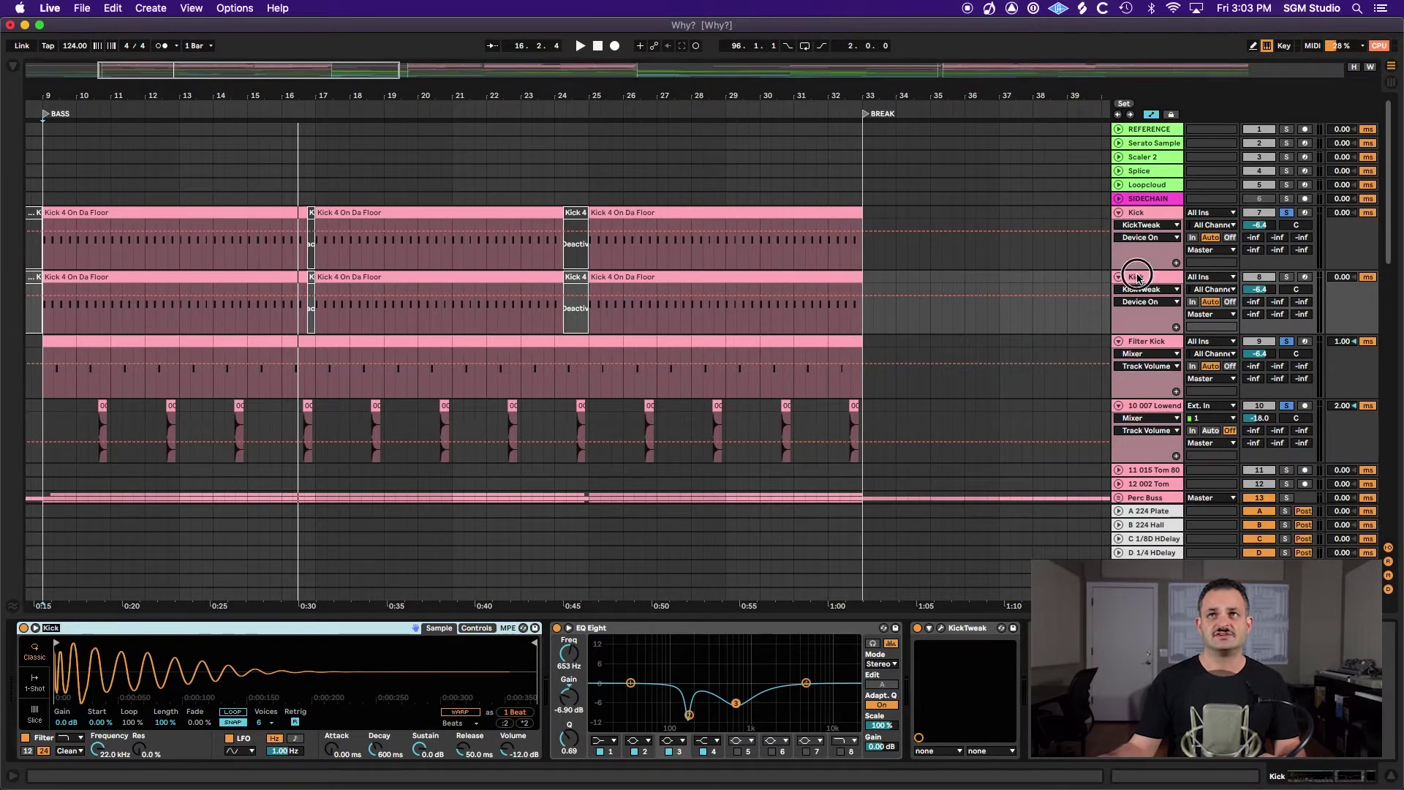
key("super+r")
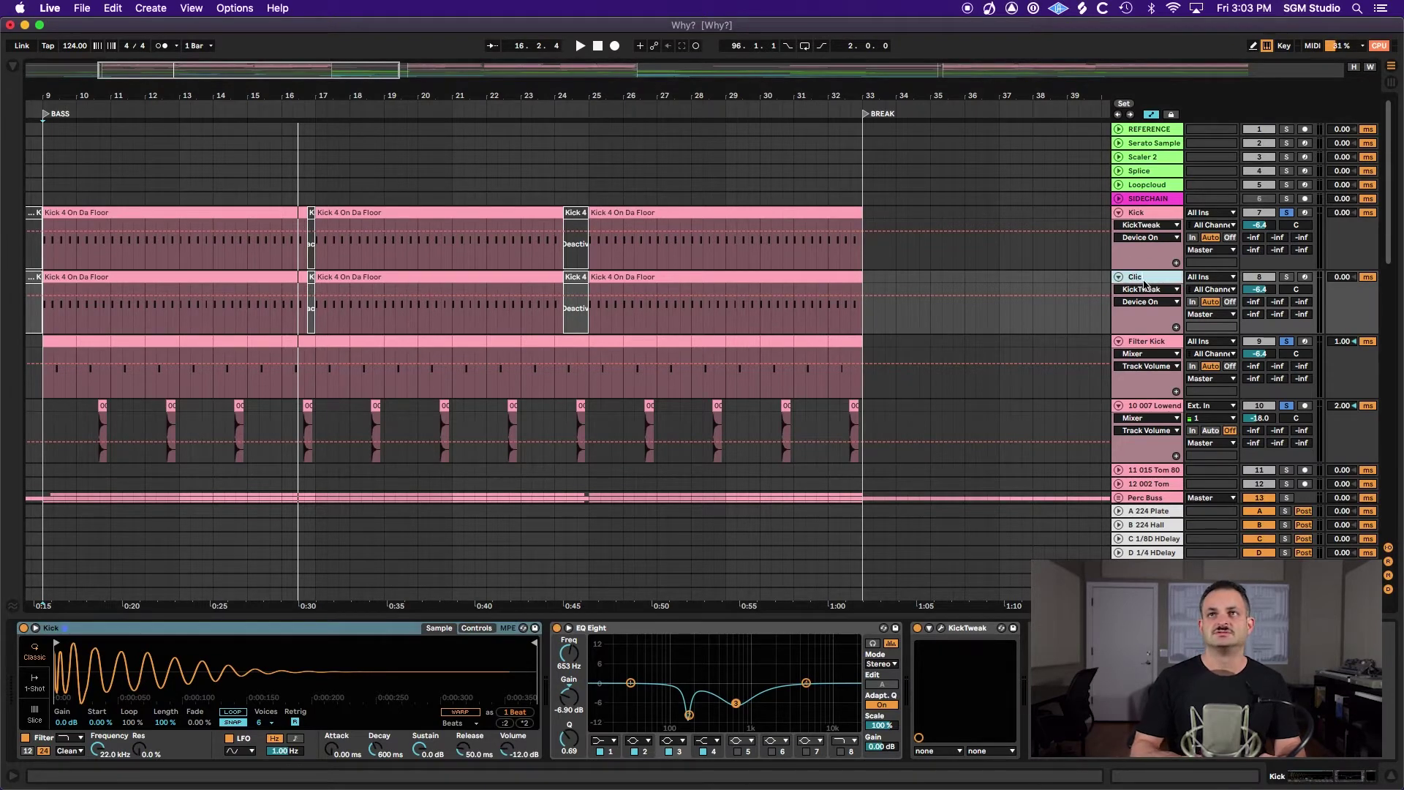
type("Click")
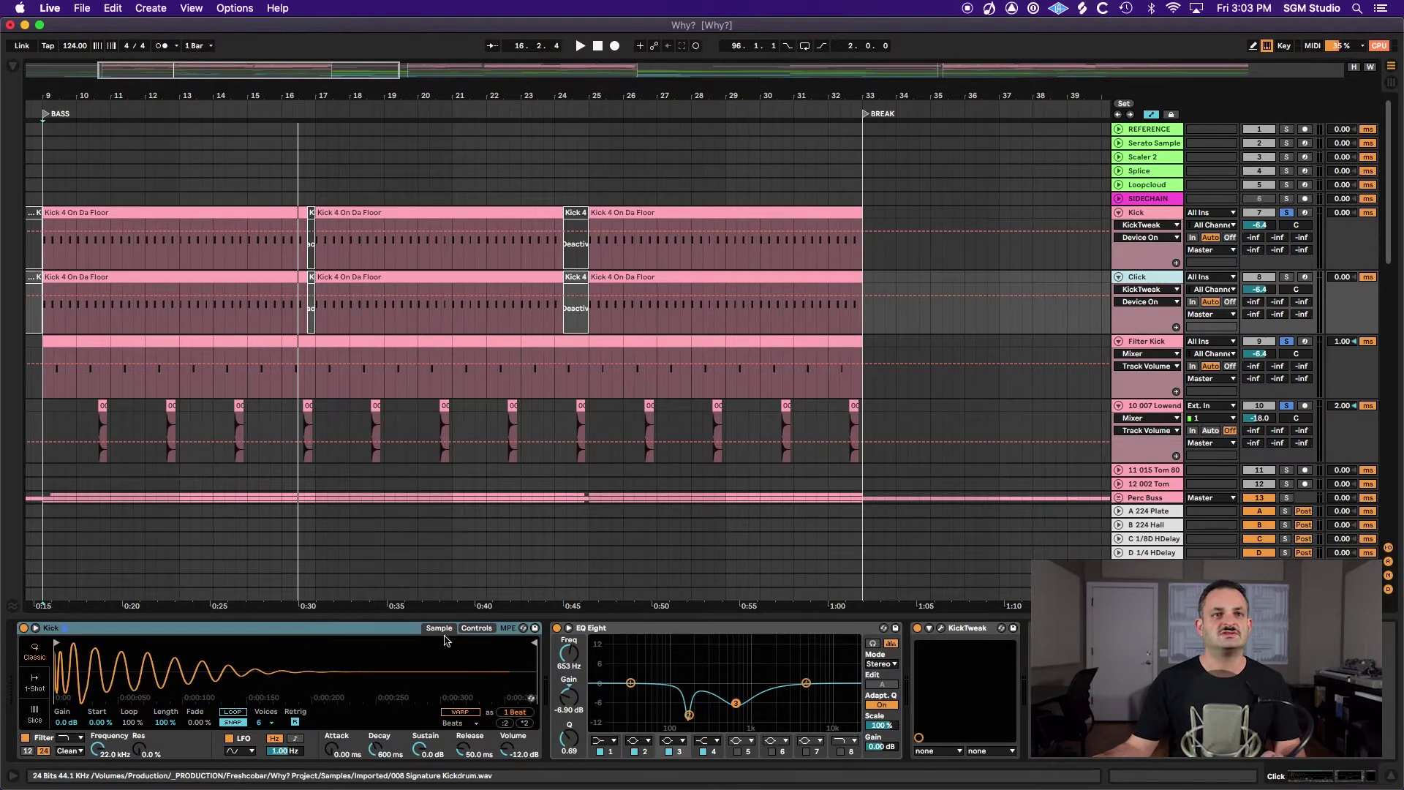
- Remove all devices from the Click track and load the Serum synth in their place
left_click(392, 632)
left_click(930, 634, "shift")
key("super+alt+b")
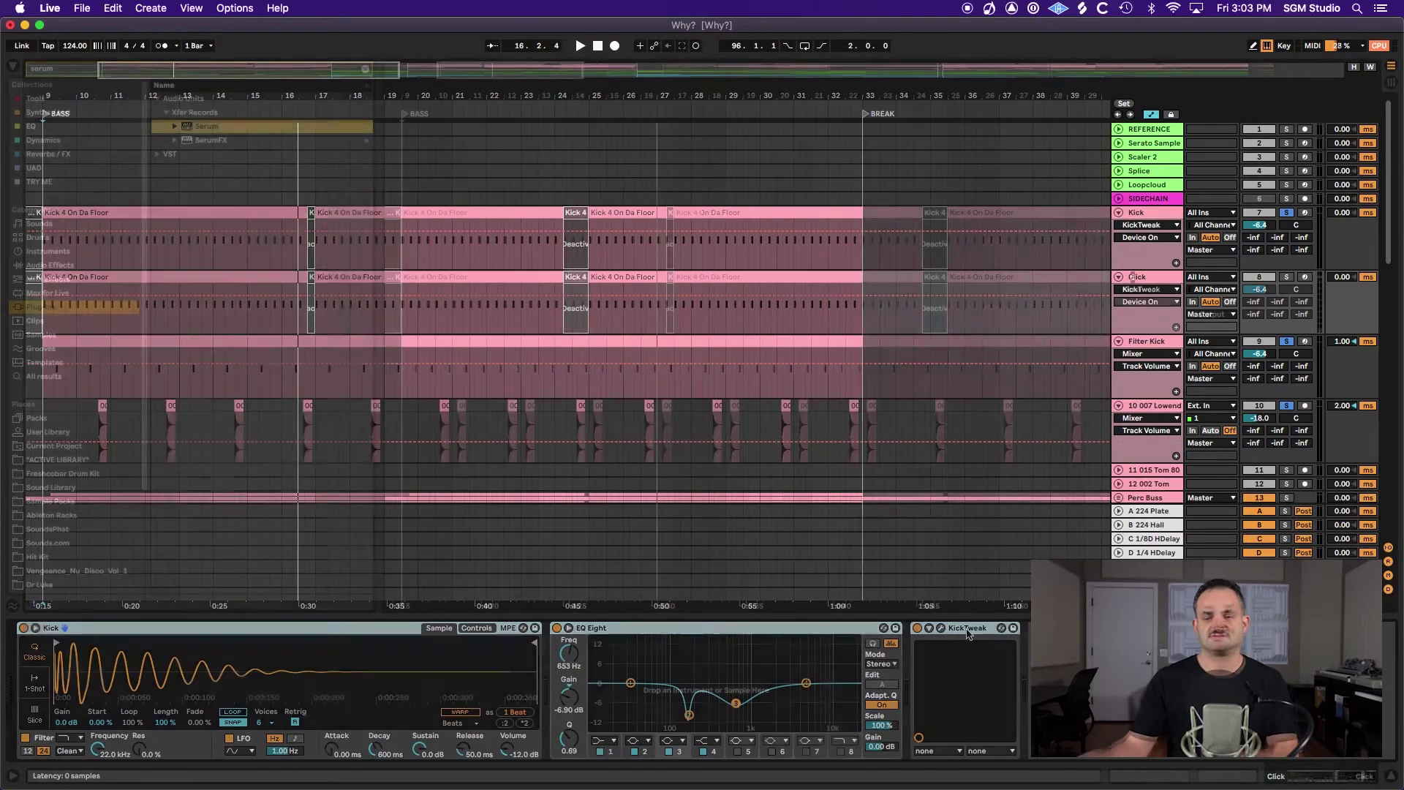
key("Delete")
key("Return")
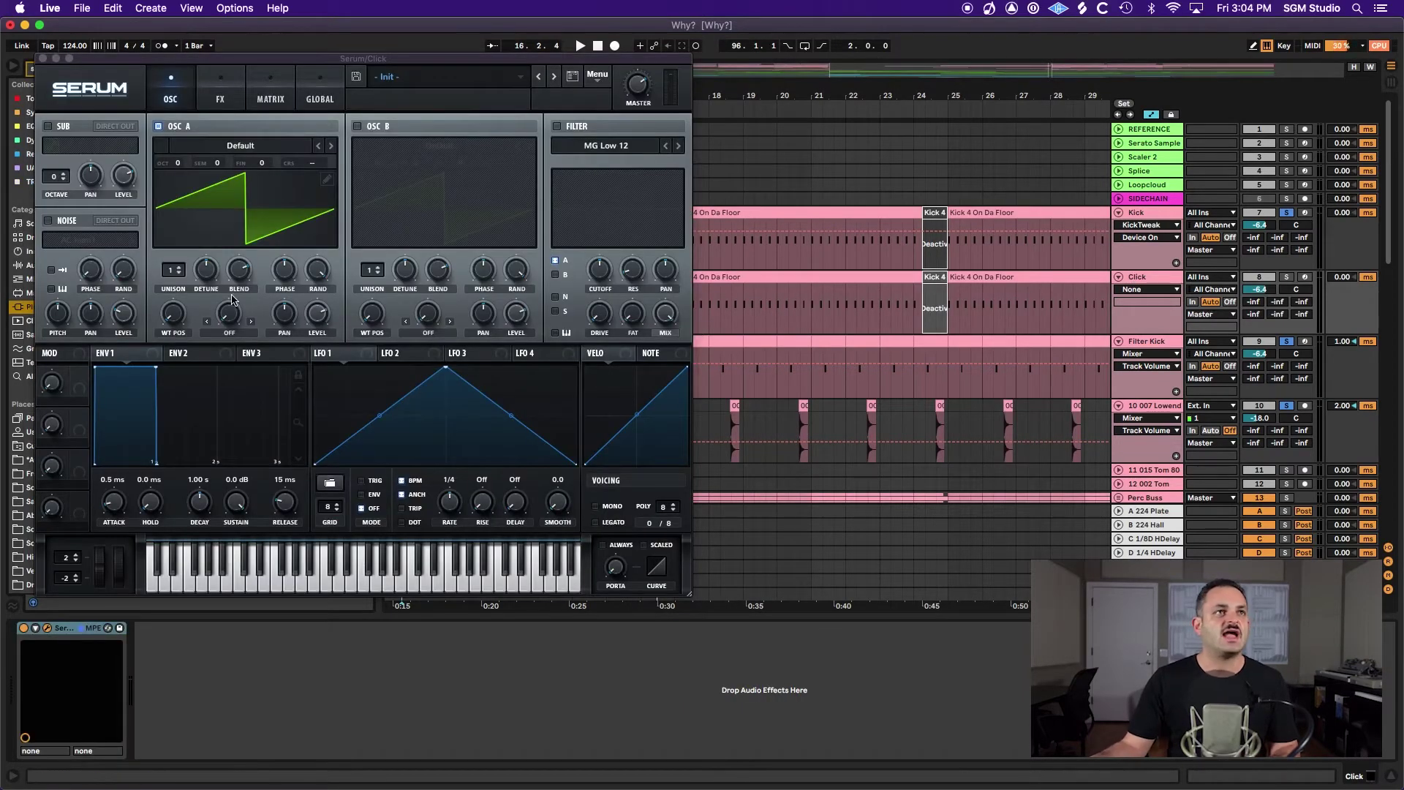
- Switch off Serum's oscillator A and enable the noise oscillator, adjusting its level
left_click(158, 126)
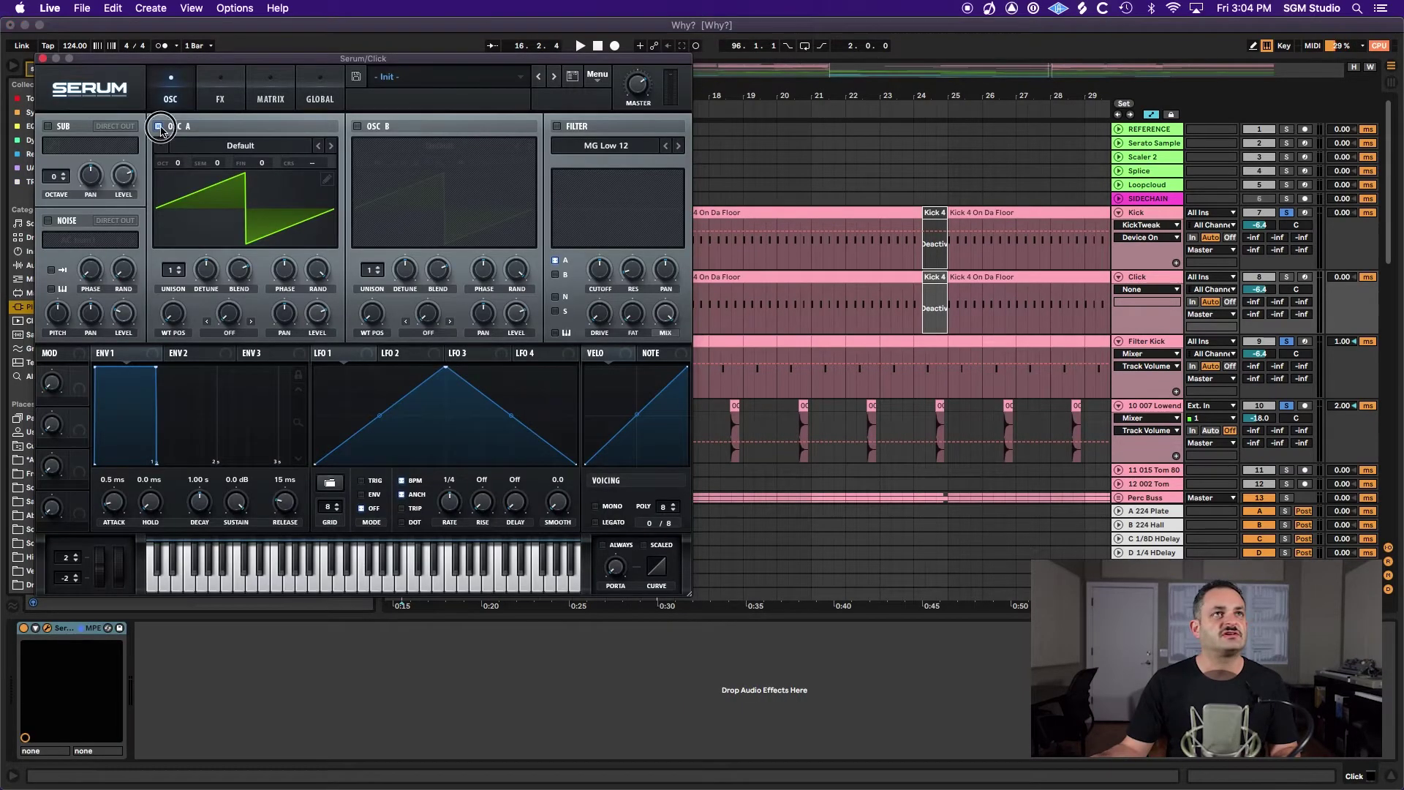
left_click(48, 220)
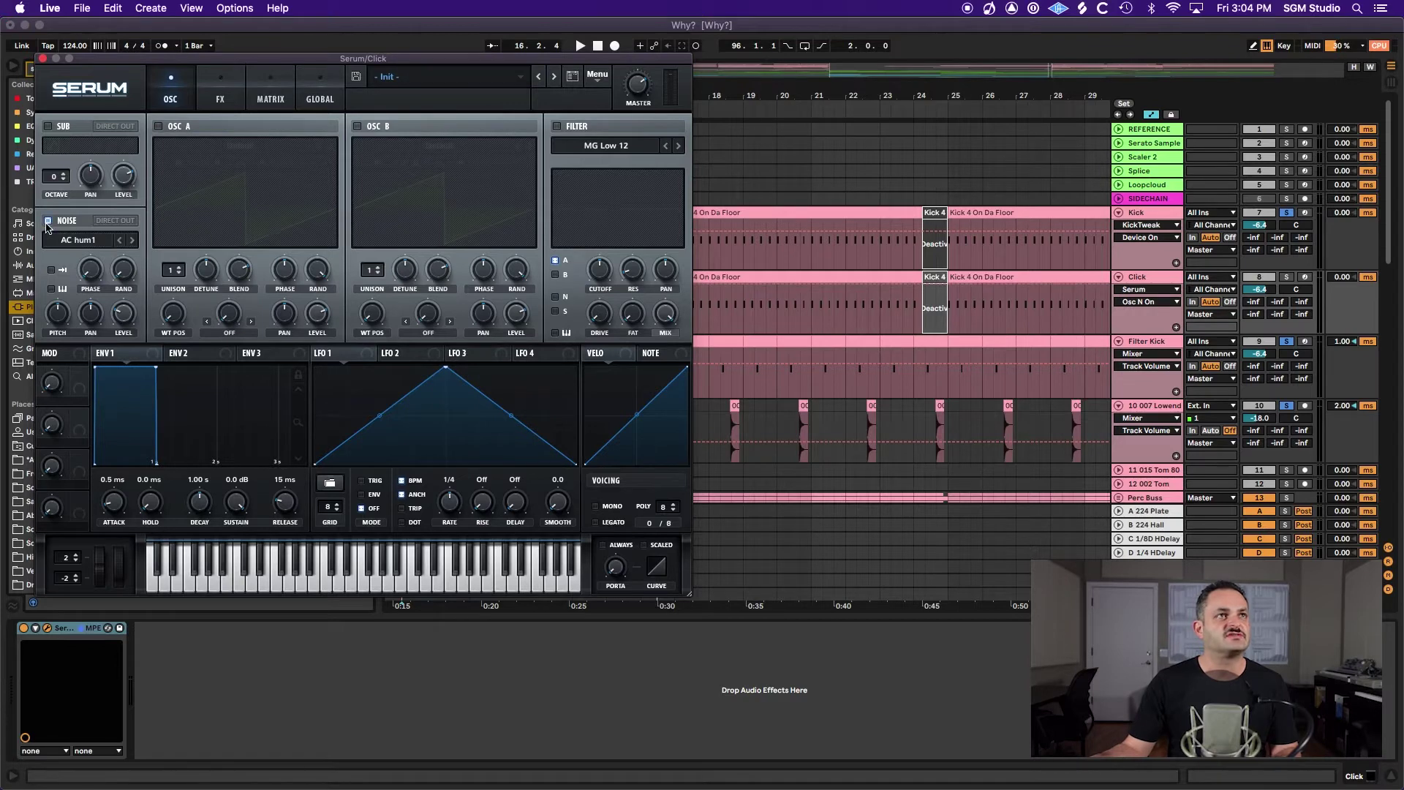
left_click(128, 321)
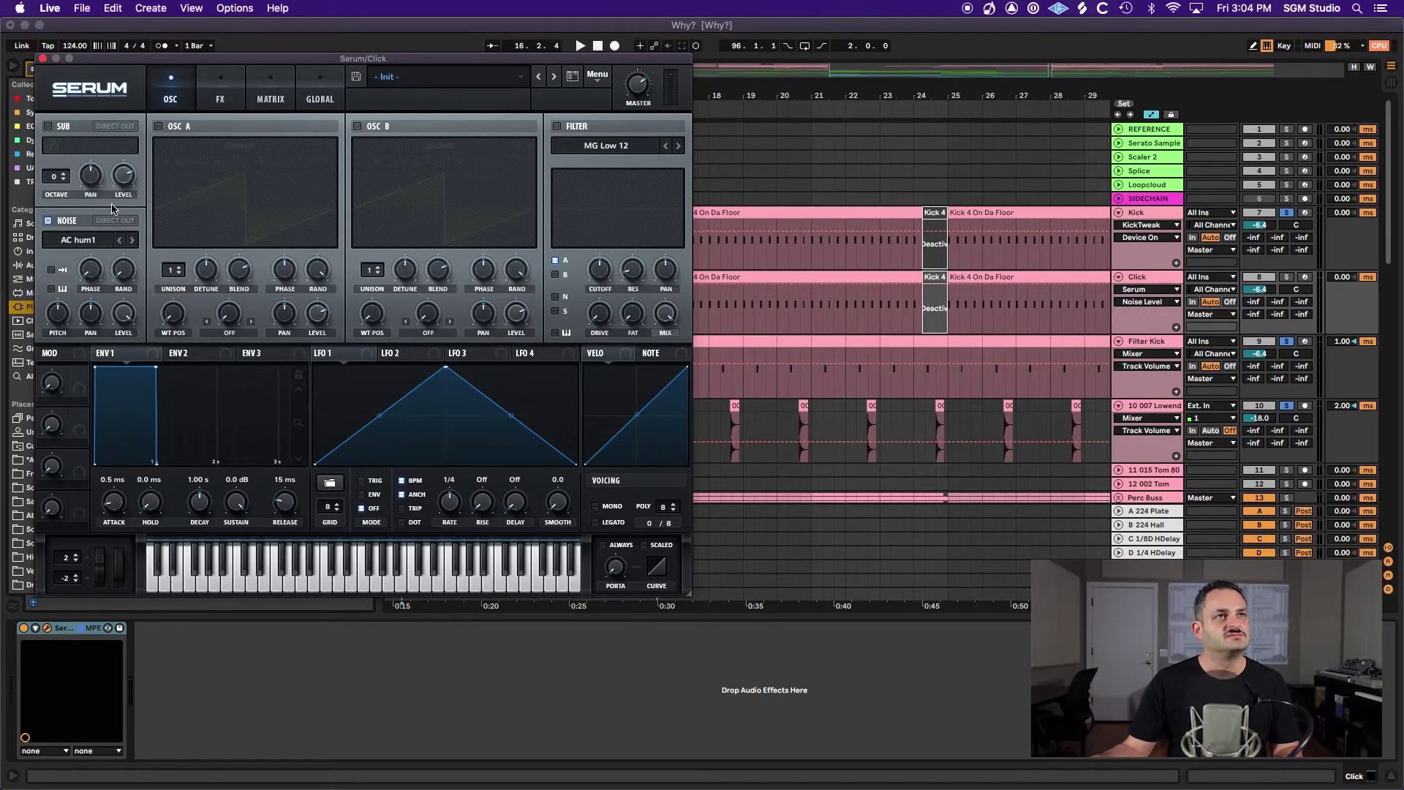
- Load the BrightWhite sample from the Analog category into Serum's noise oscillator
left_click(100, 242)
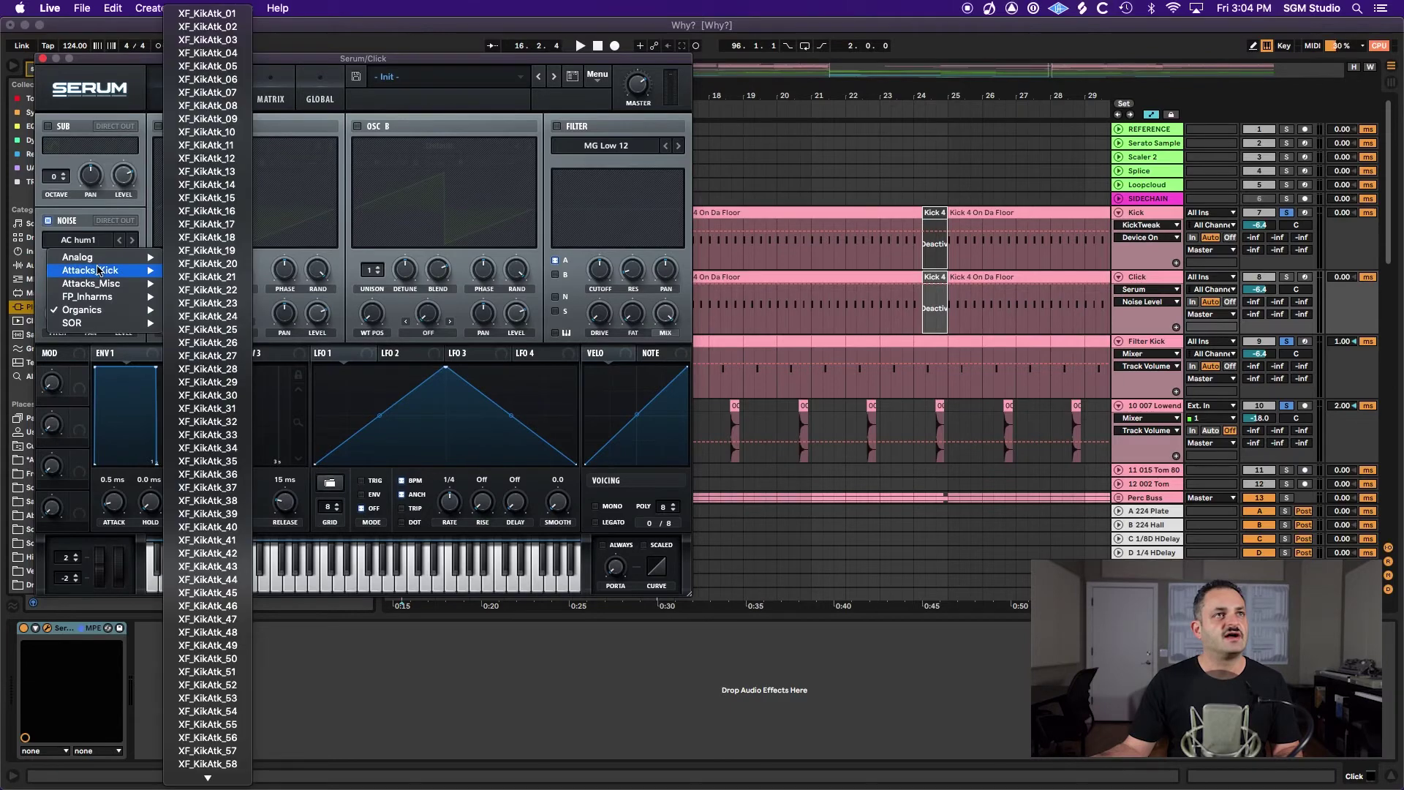
mouse_move(99, 258)
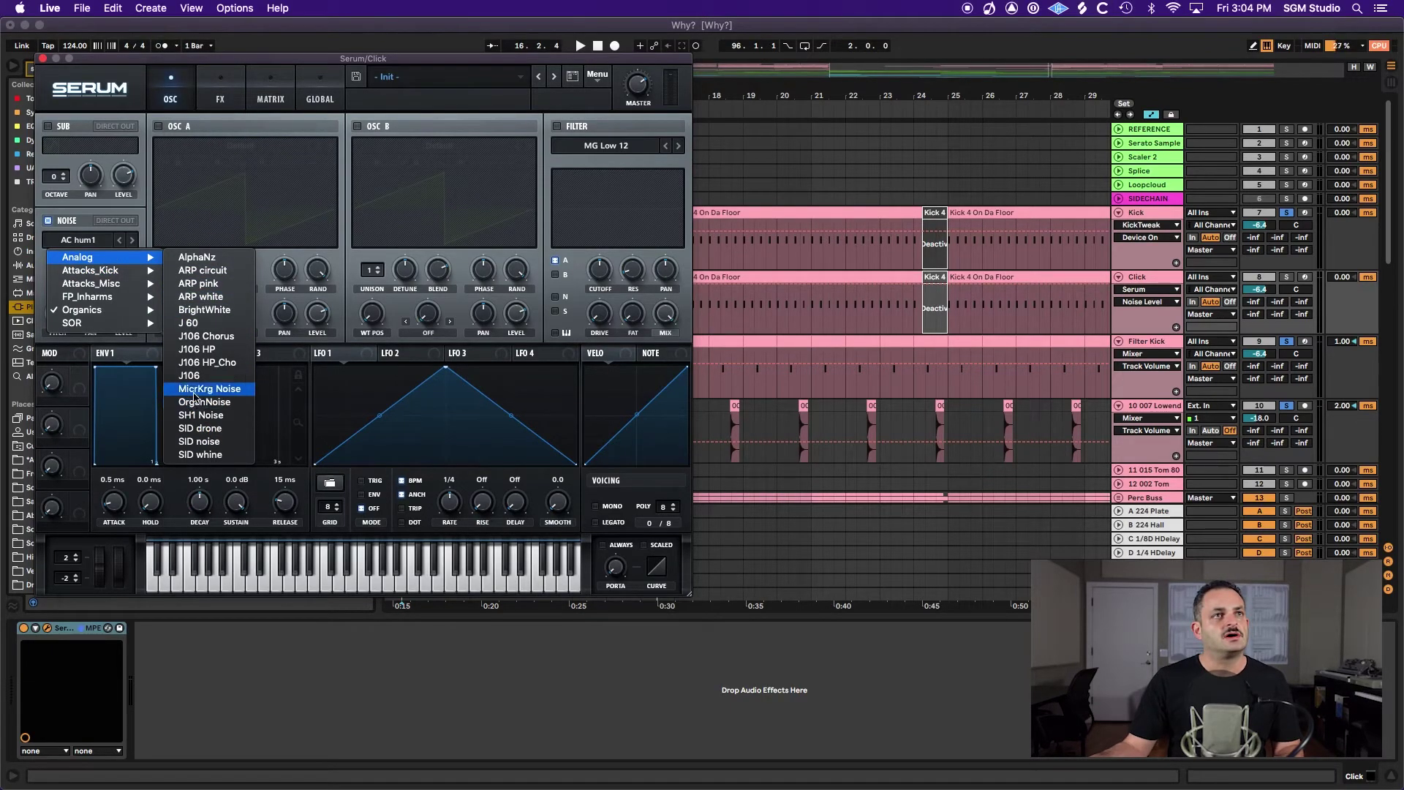
left_click(198, 310)
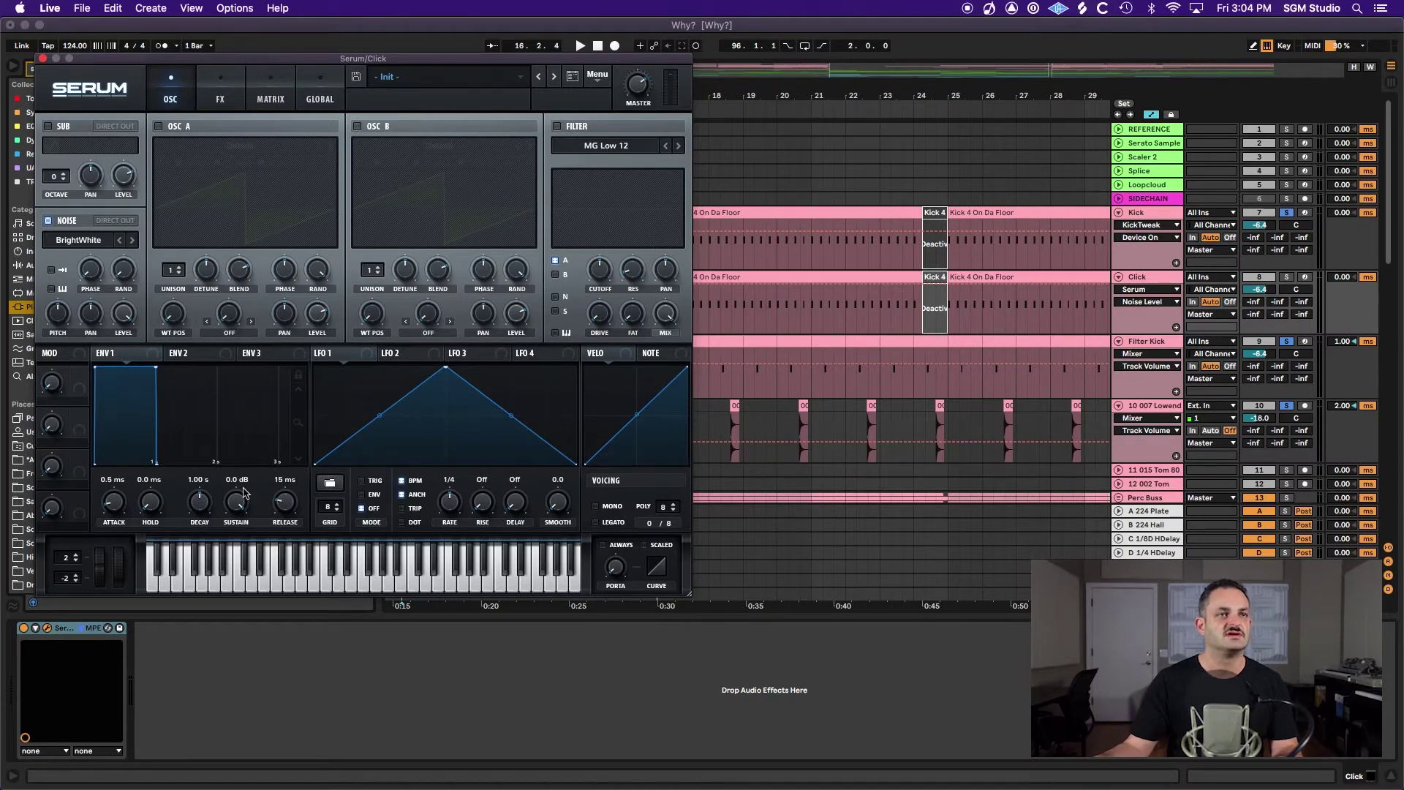
- Shape Serum's Envelope 1 during playback with sustain at -inf dB, release at 0.3 ms and decay at 39 ms
left_click_drag(241, 508, 242, 786)
key("space")
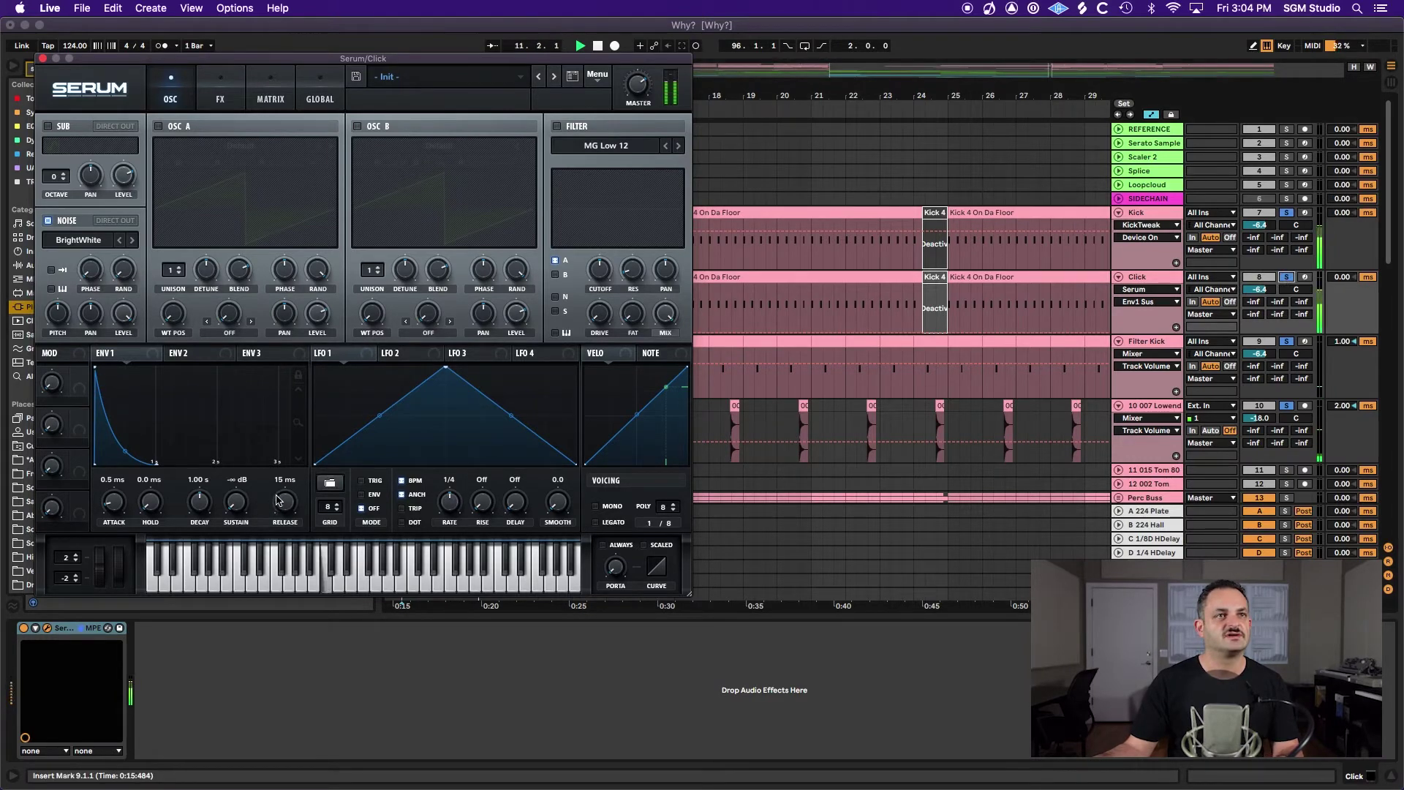
left_click_drag(278, 502, 279, 520)
left_click_drag(199, 501, 199, 543)
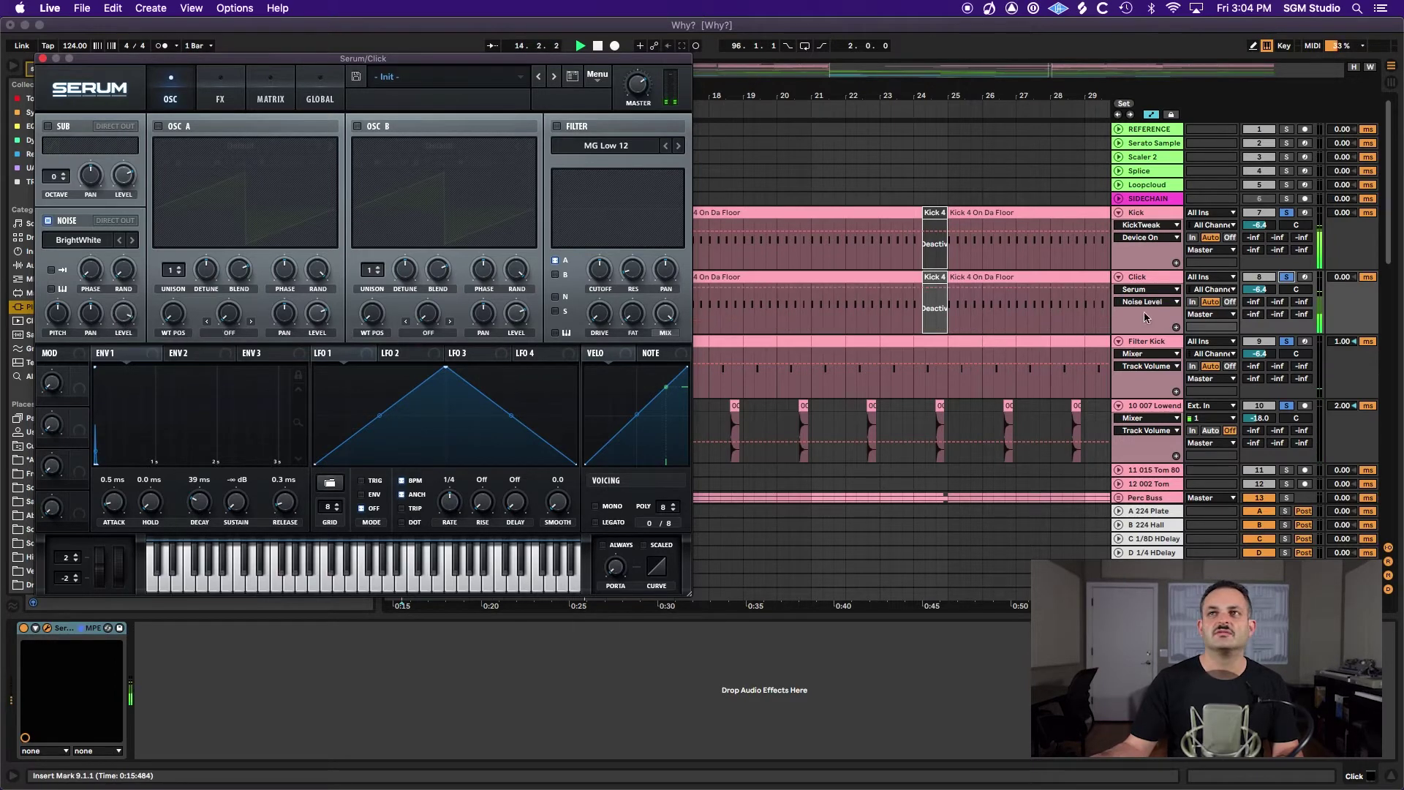
- Lower the Click track's volume to -19.6 dB and set Serum's Envelope 1 attack to 0.0 ms
left_click_drag(1259, 289, 1259, 322)
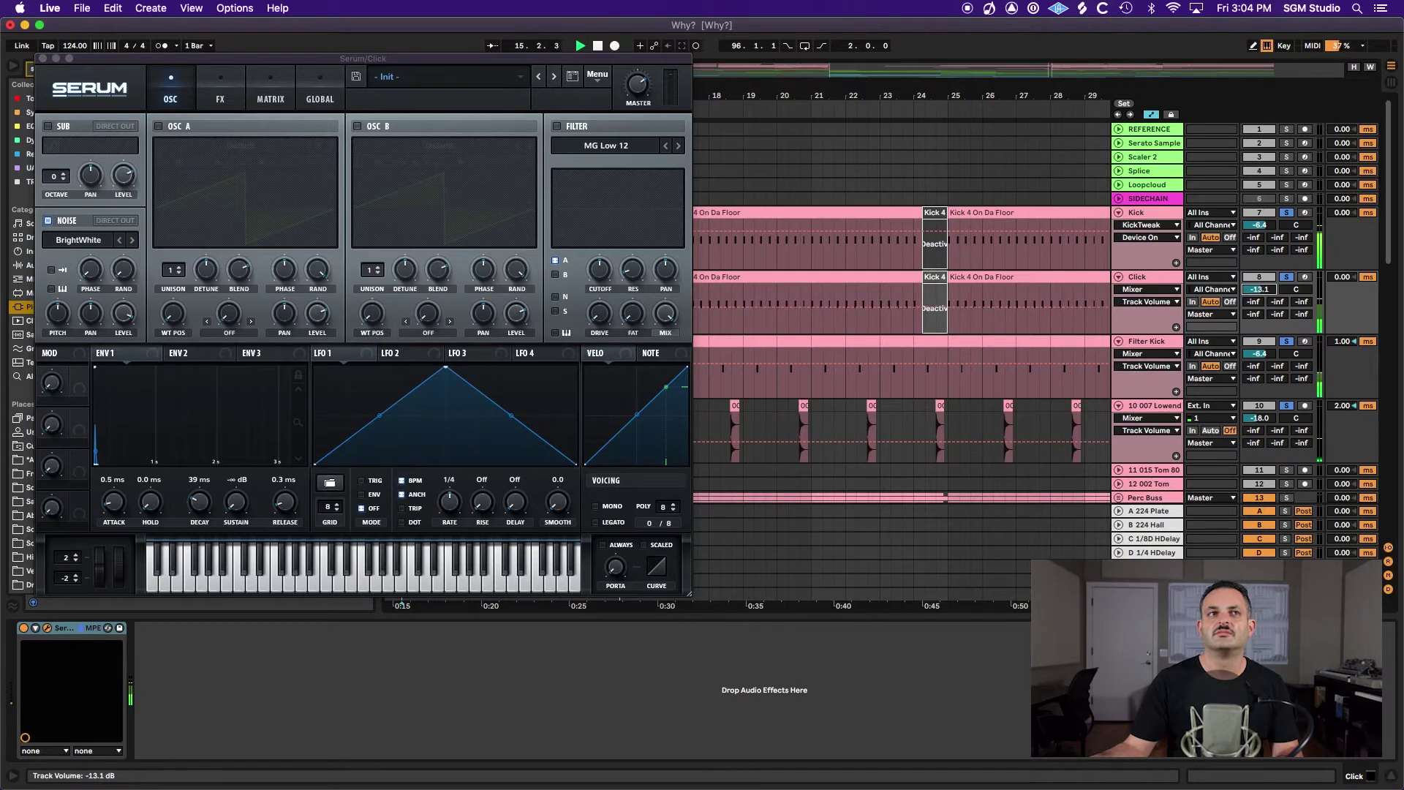
left_click_drag(114, 502, 113, 534)
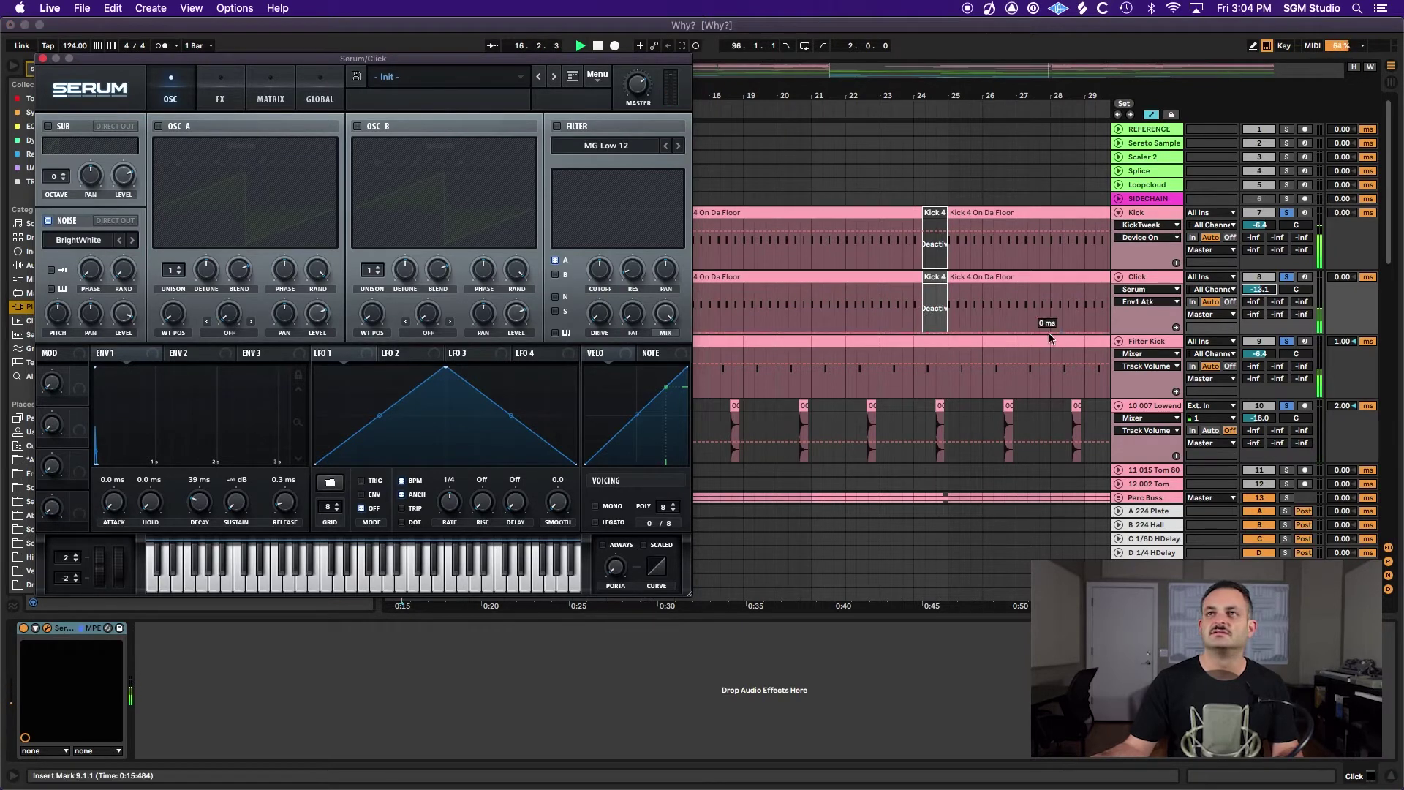
left_click_drag(1260, 289, 1255, 300)
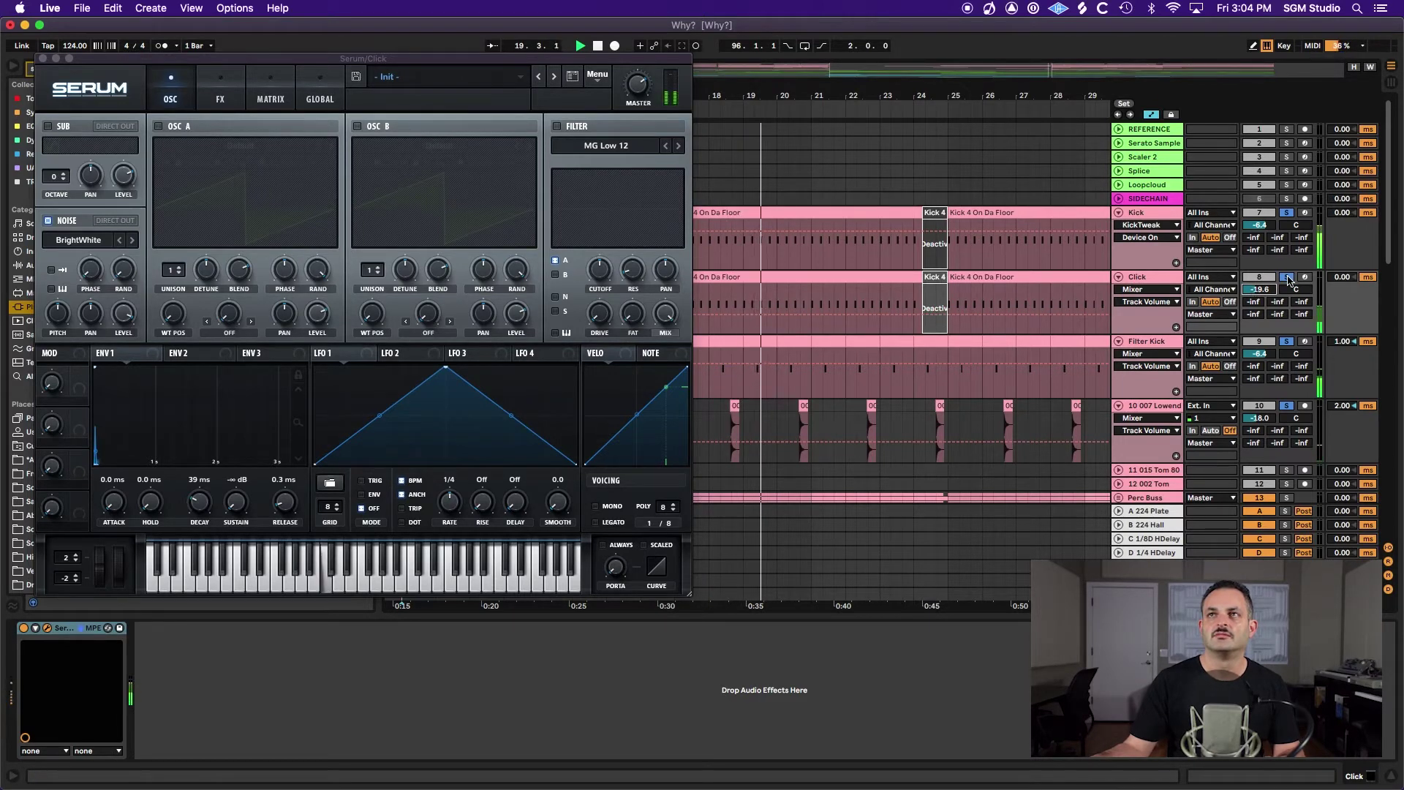
- Compare the kick with and without the Click layer, both among the soloed tracks and in the full mix
left_click(1287, 278)
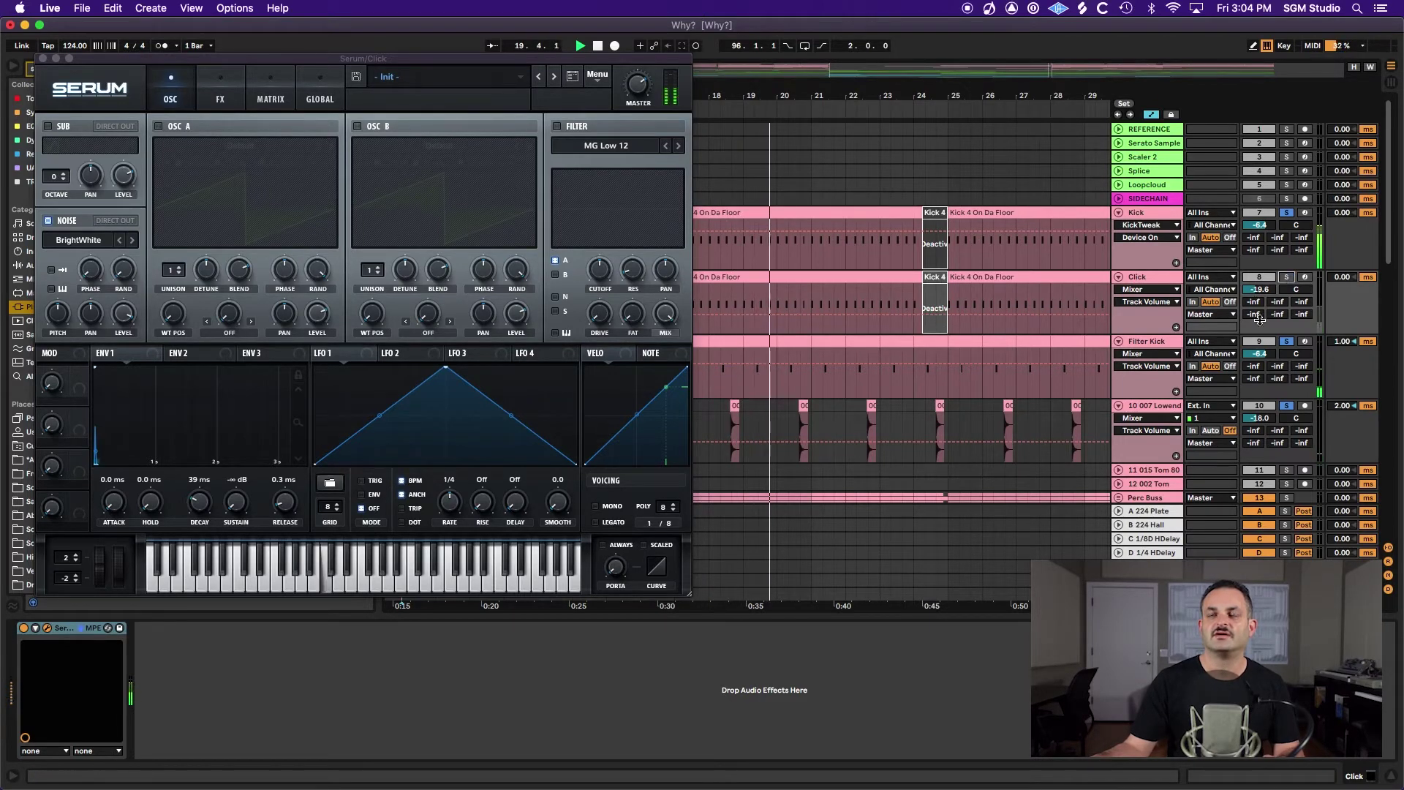
left_click(1287, 279)
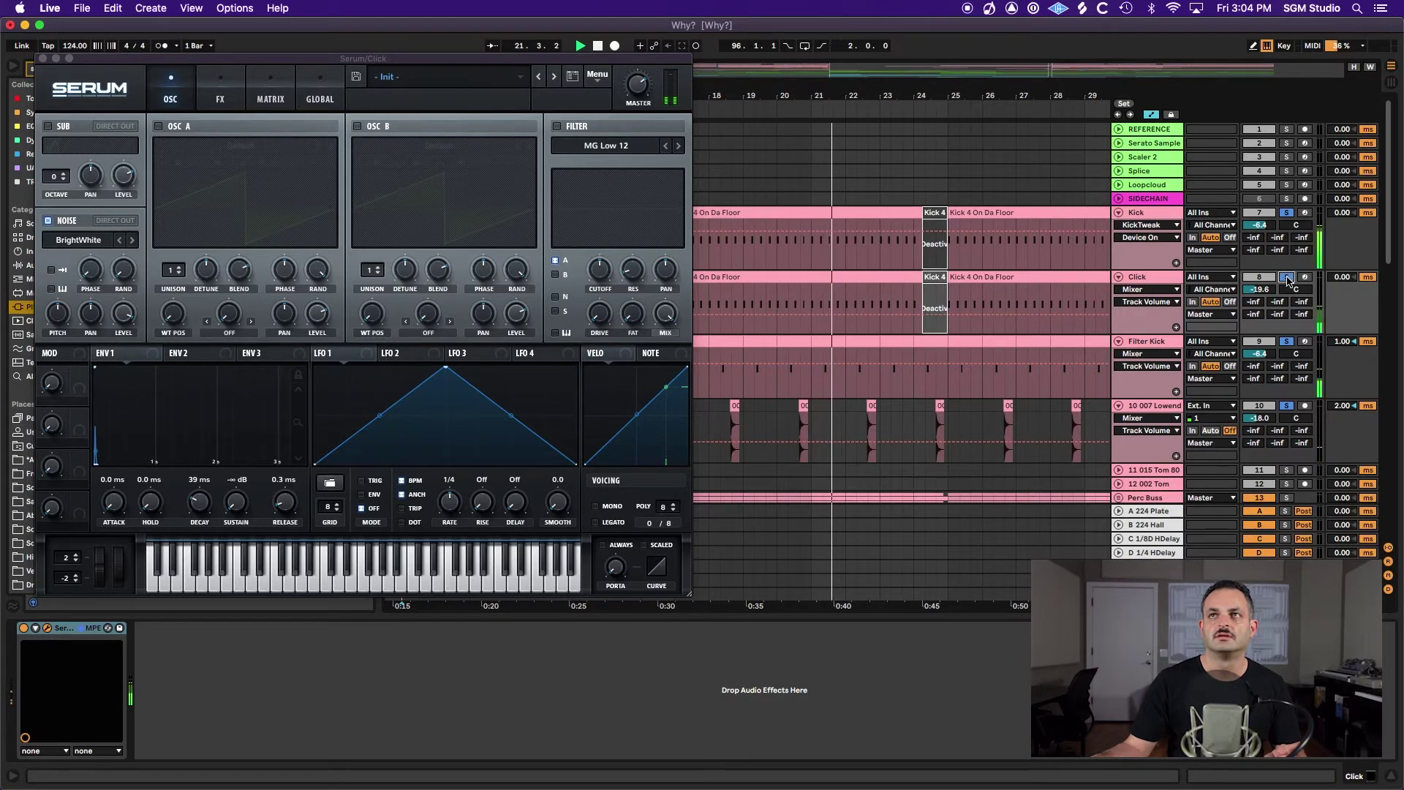
left_click(1287, 278)
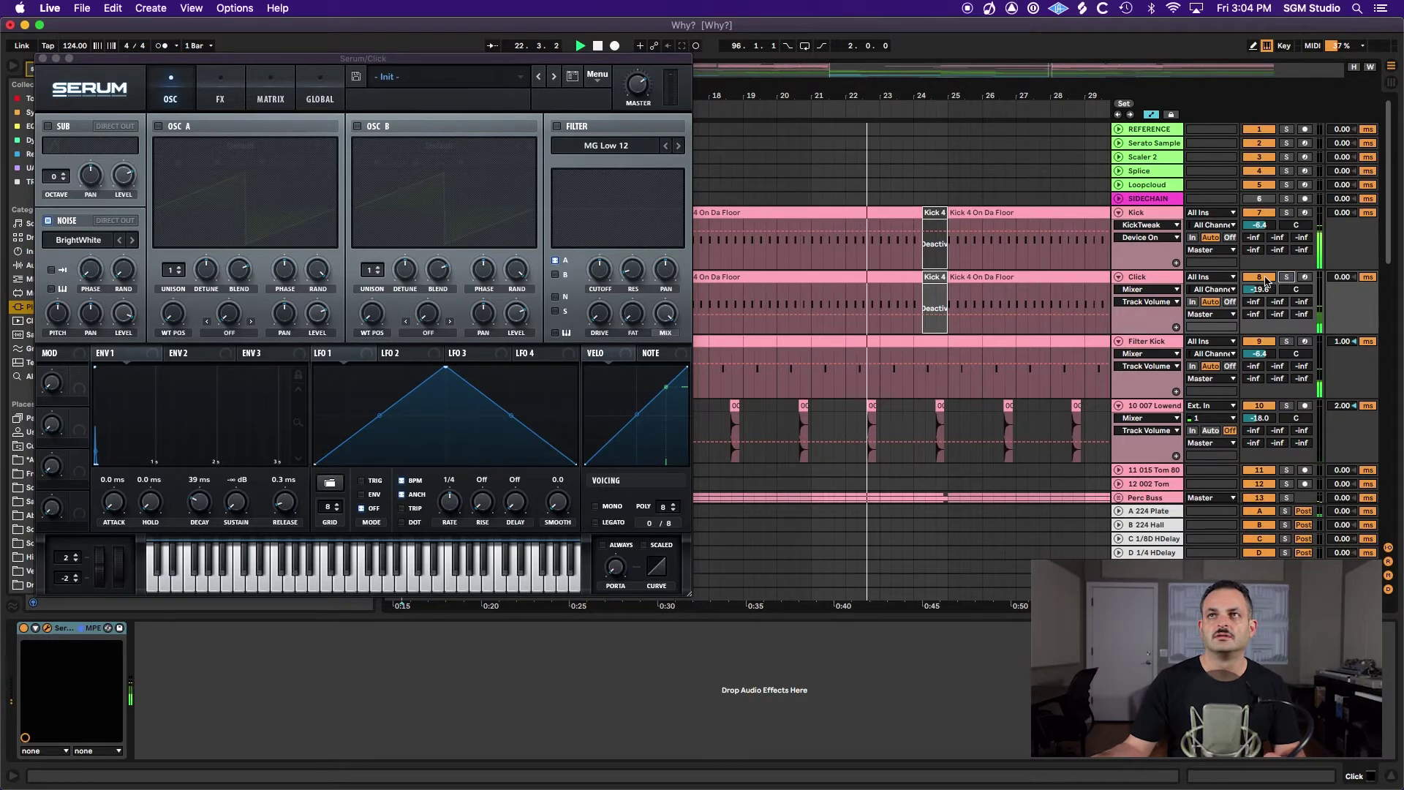
left_click(1265, 279)
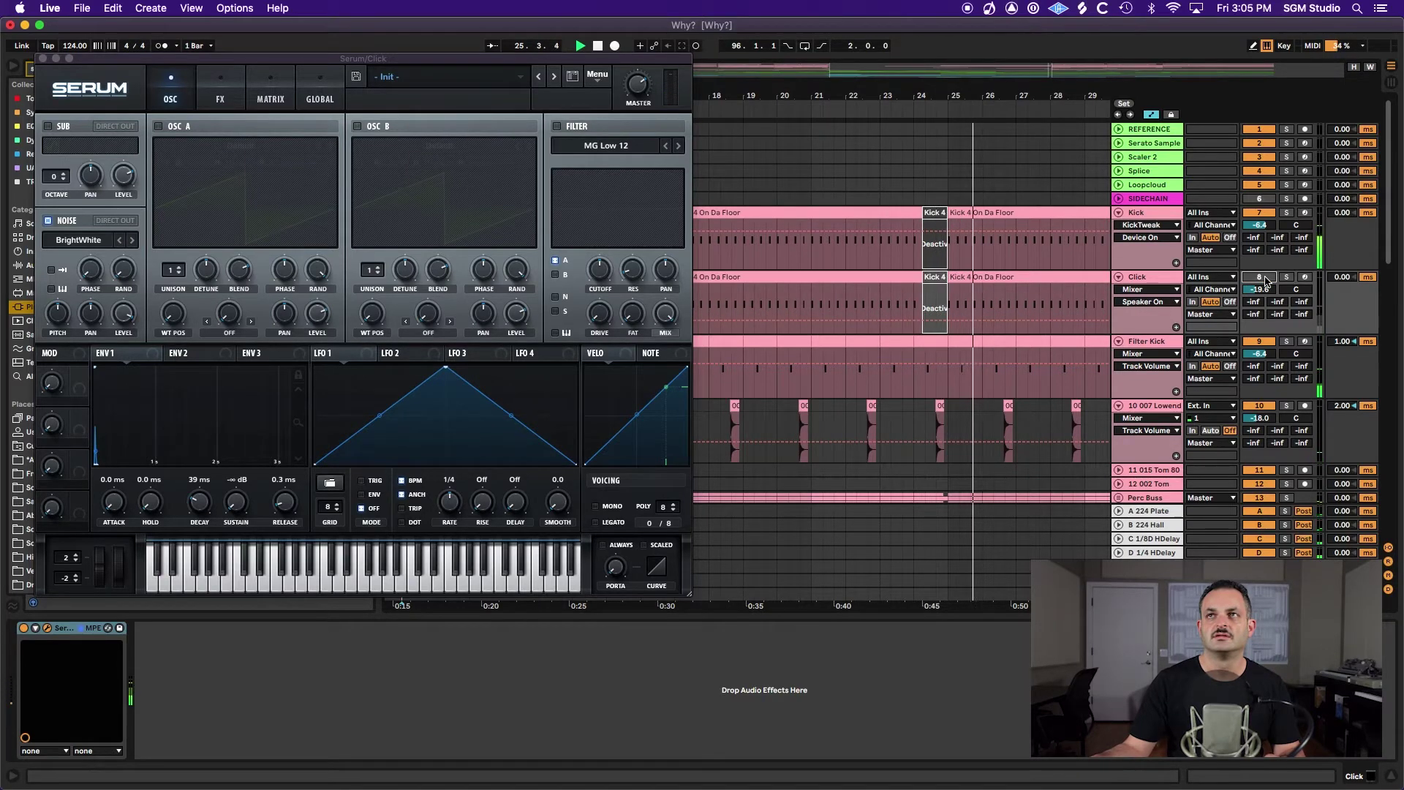
left_click(1260, 277)
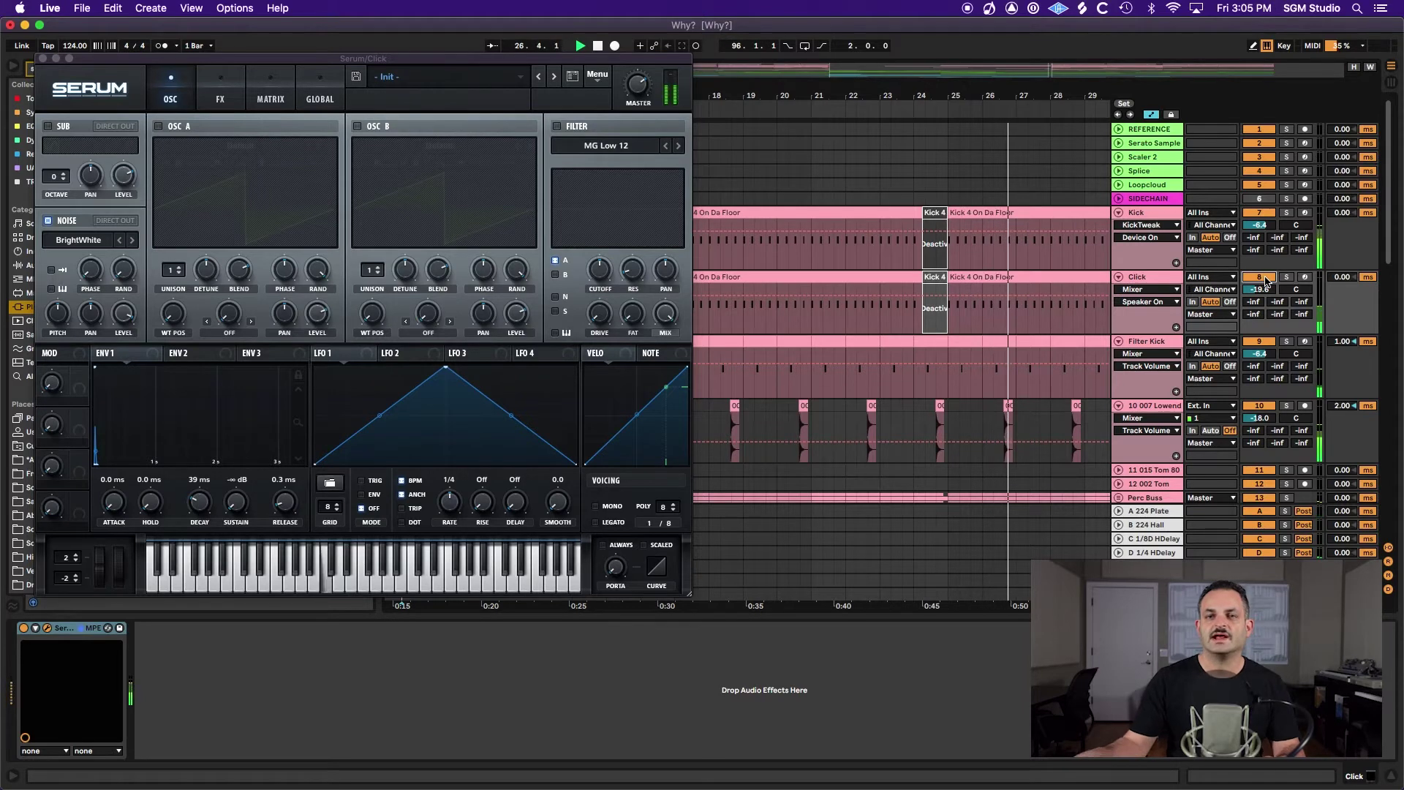
key("space")
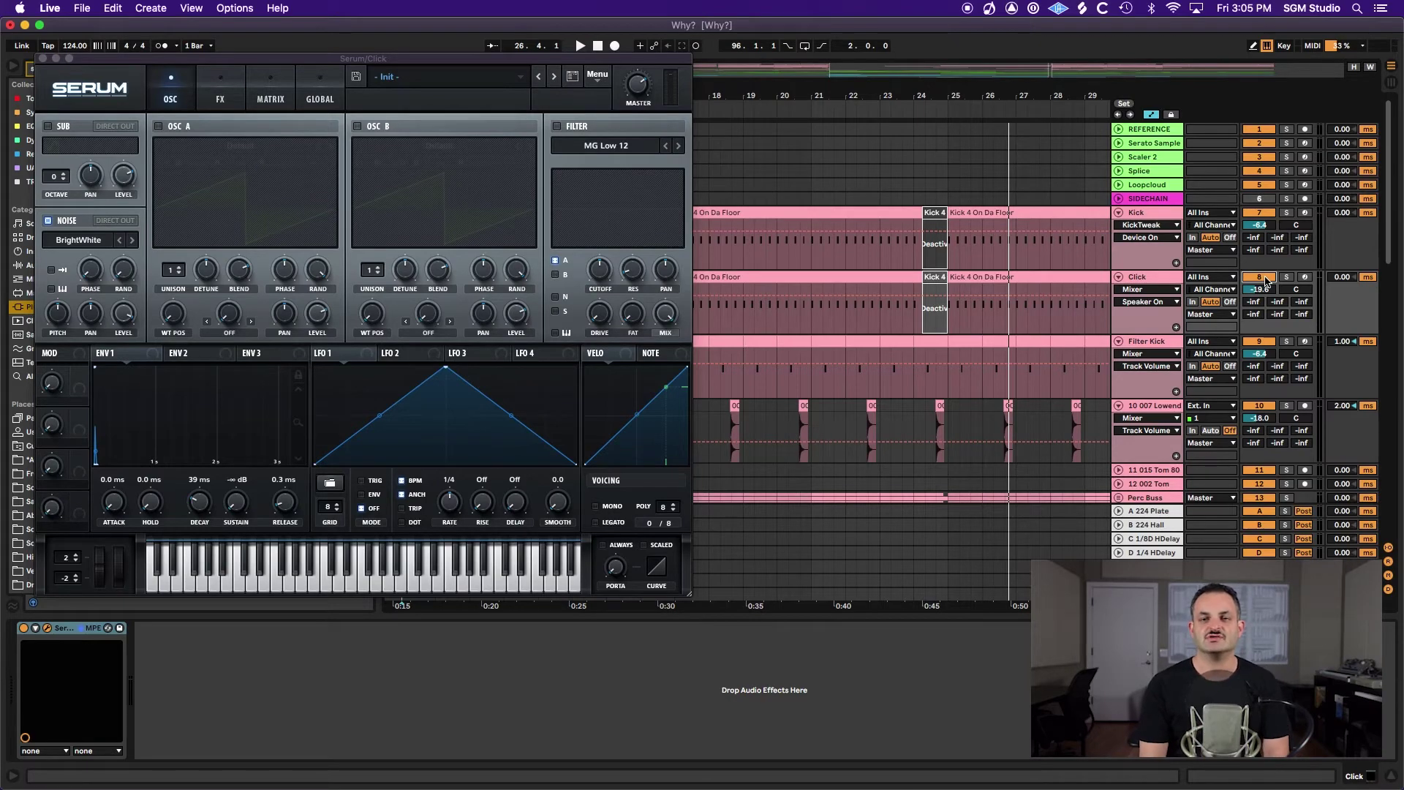
- Hide the Serum window and the browser, and select band 2 of EQ Eight on the Kick track
key("super+alt+p")
key("super+alt+b")
left_click(1156, 213)
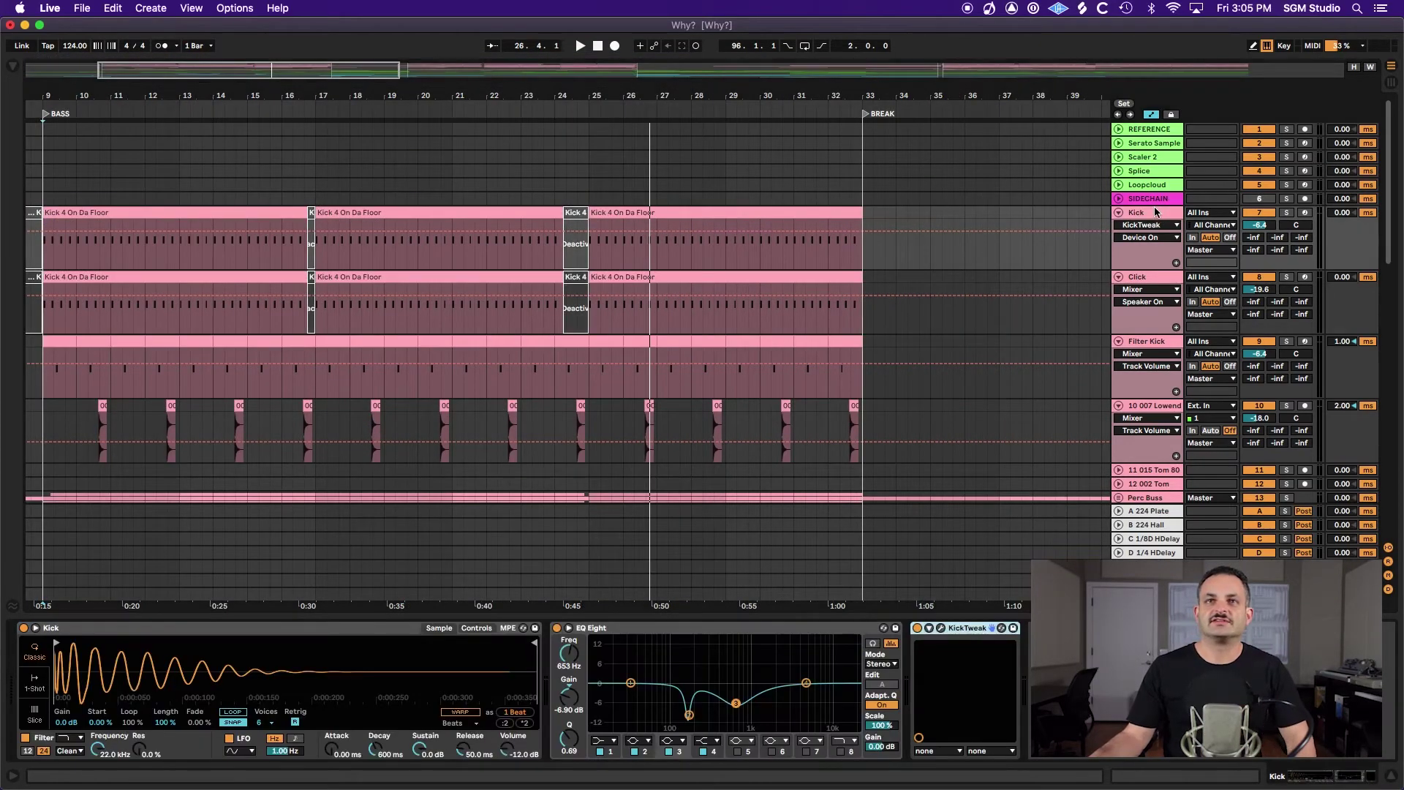
left_click(623, 628)
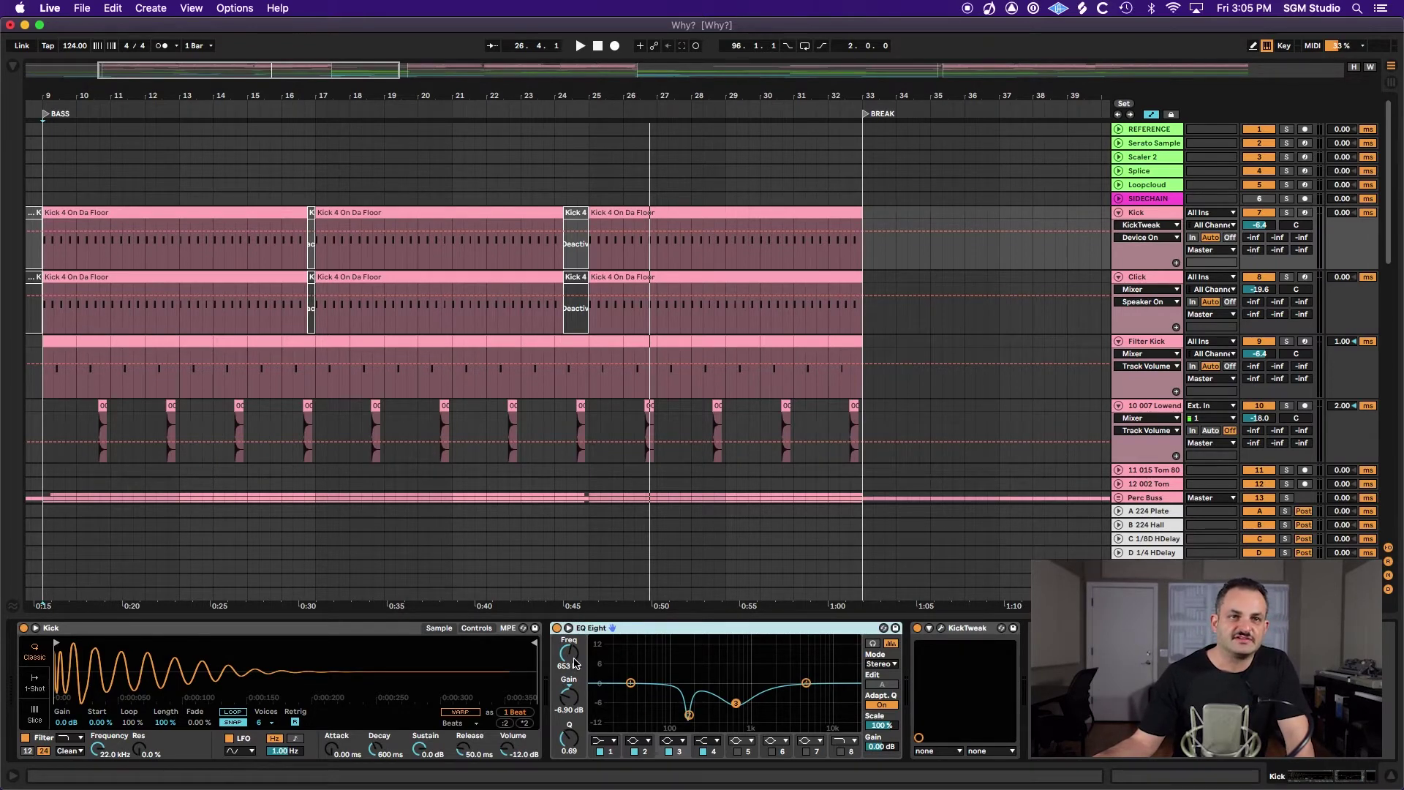
left_click(688, 715)
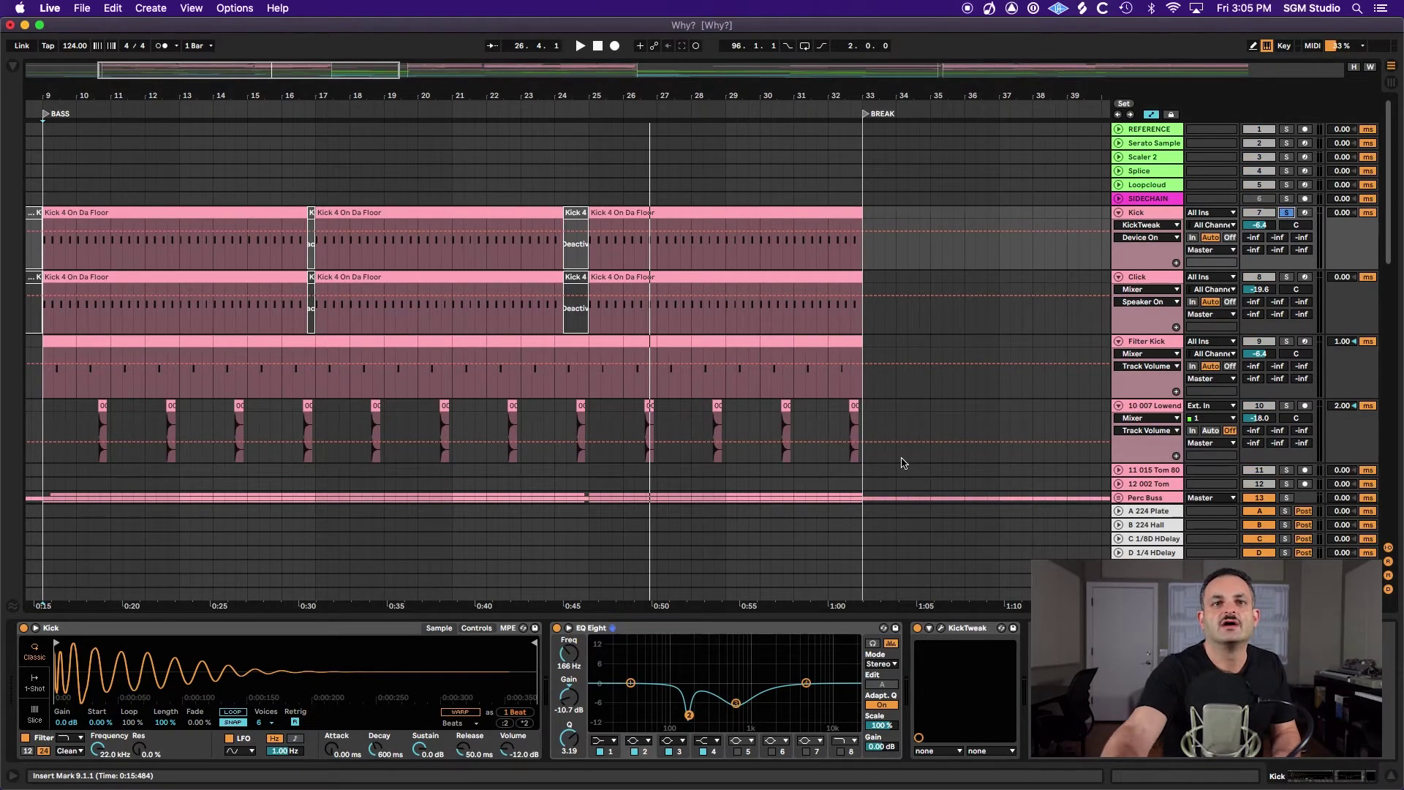
- Set EQ Eight's band 2 gain to -9.05 dB while the soloed Kick plays, and compare the band off and on
key("space")
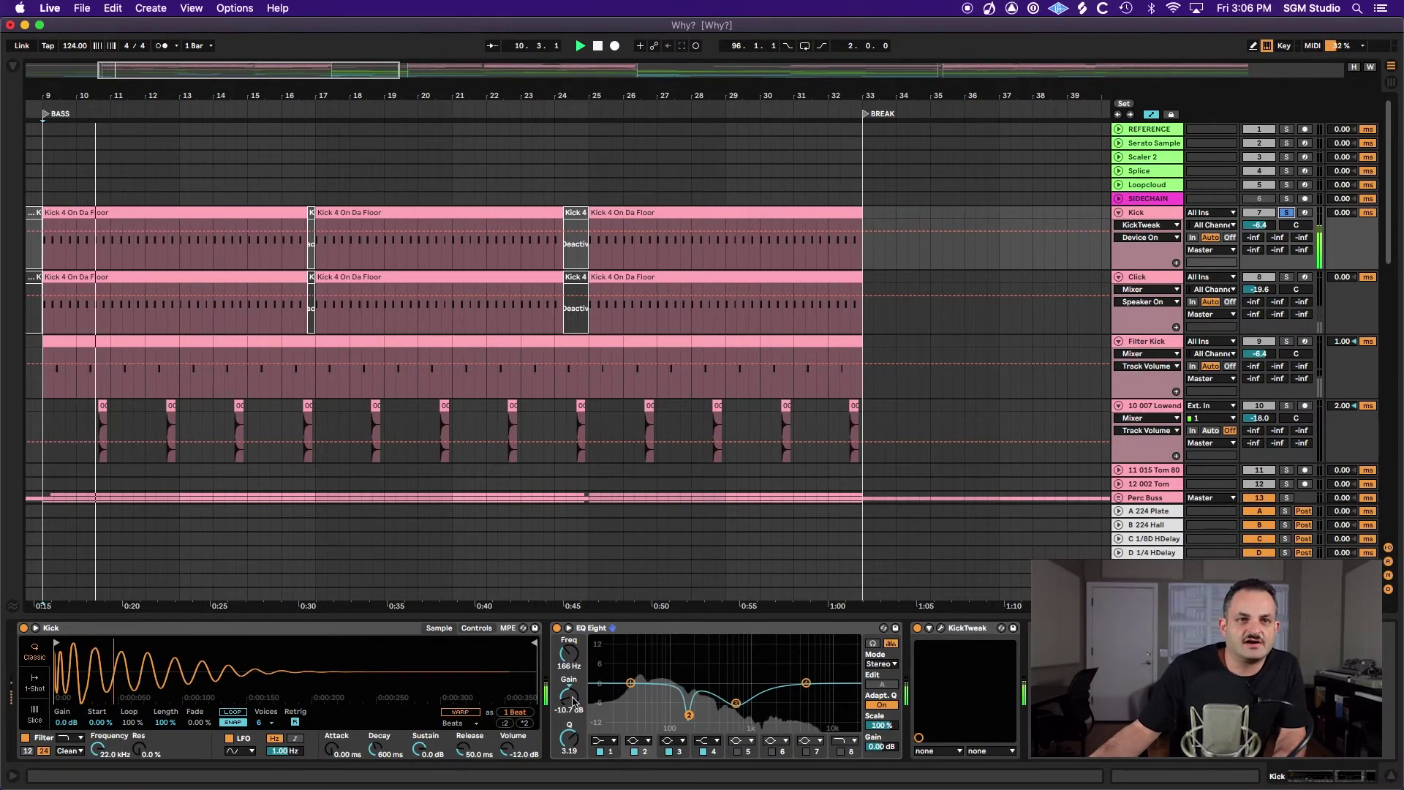
mouse_move(573, 701)
left_mouse_down()
mouse_move(572, 662)
mouse_move(573, 705)
left_mouse_up()
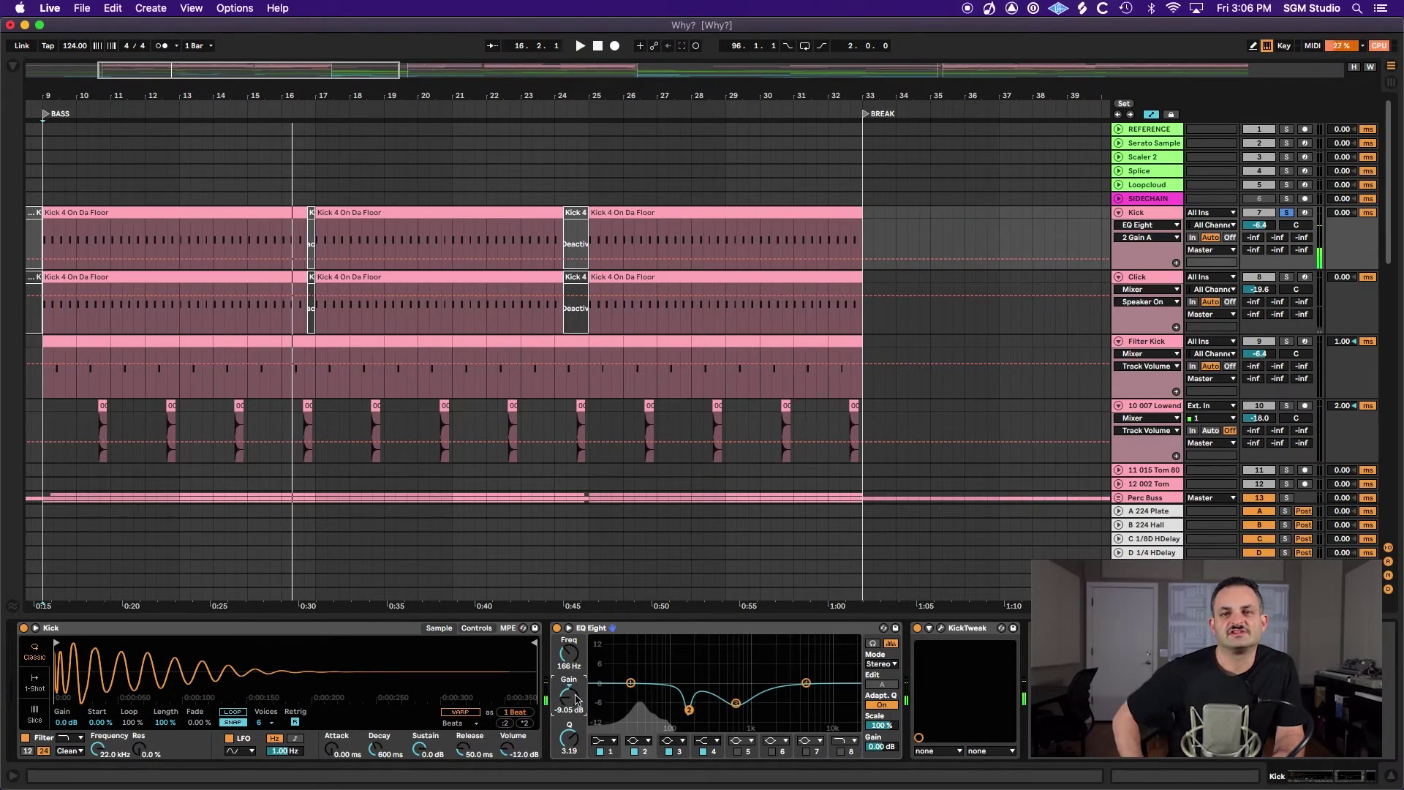
left_click(635, 752)
key("space")
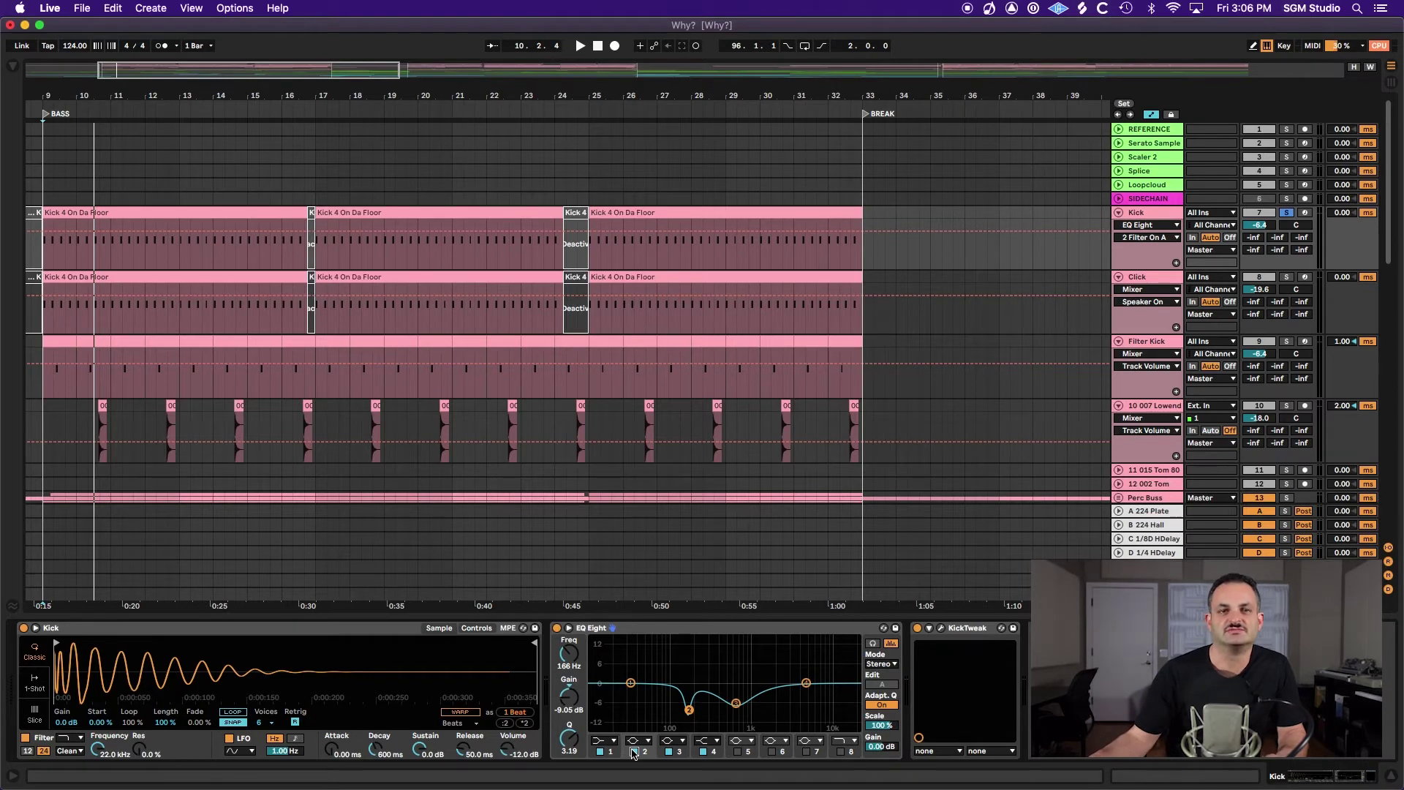
- Compare the soloed Kick with EQ Eight's band 3 switched off and back on during playback
left_click(670, 751)
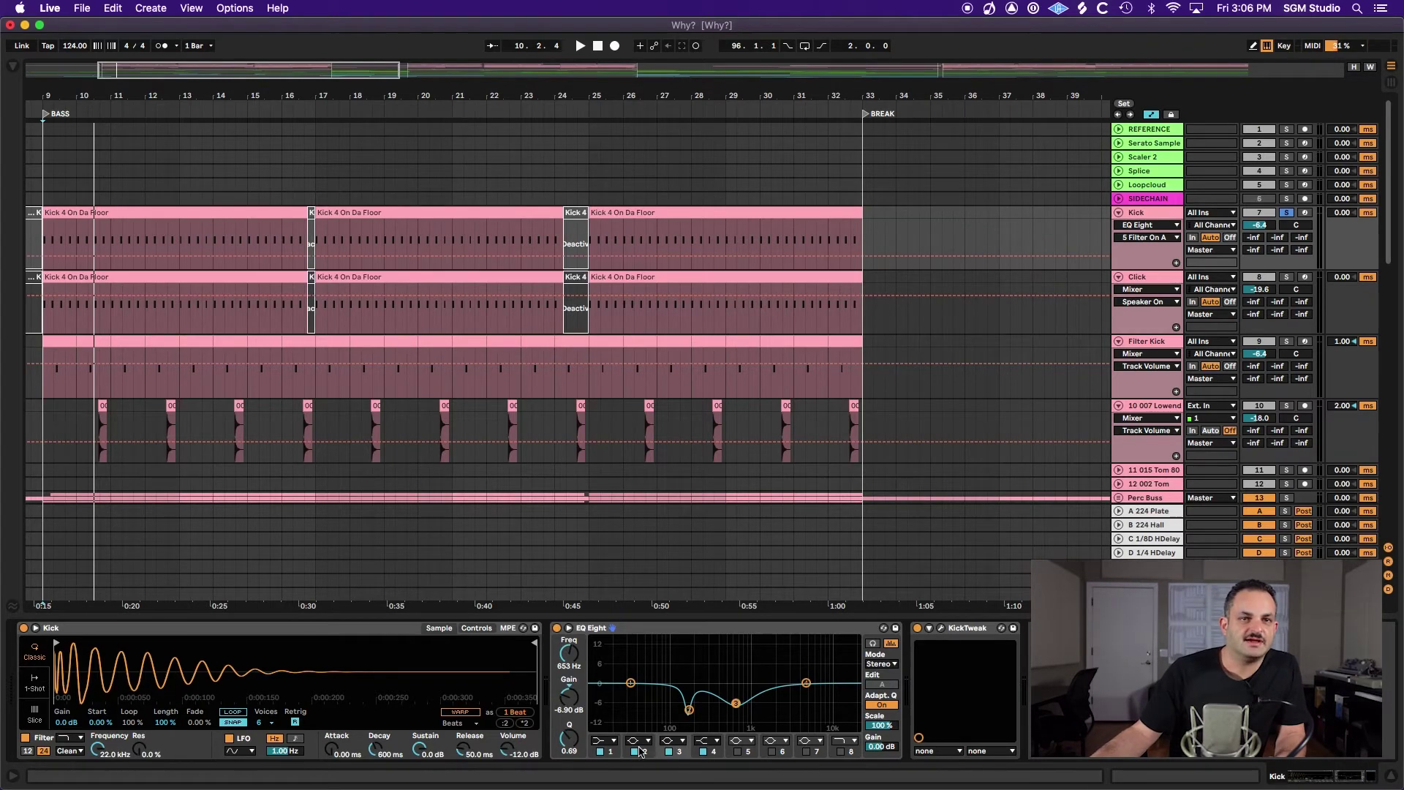
left_click(667, 752)
key("space")
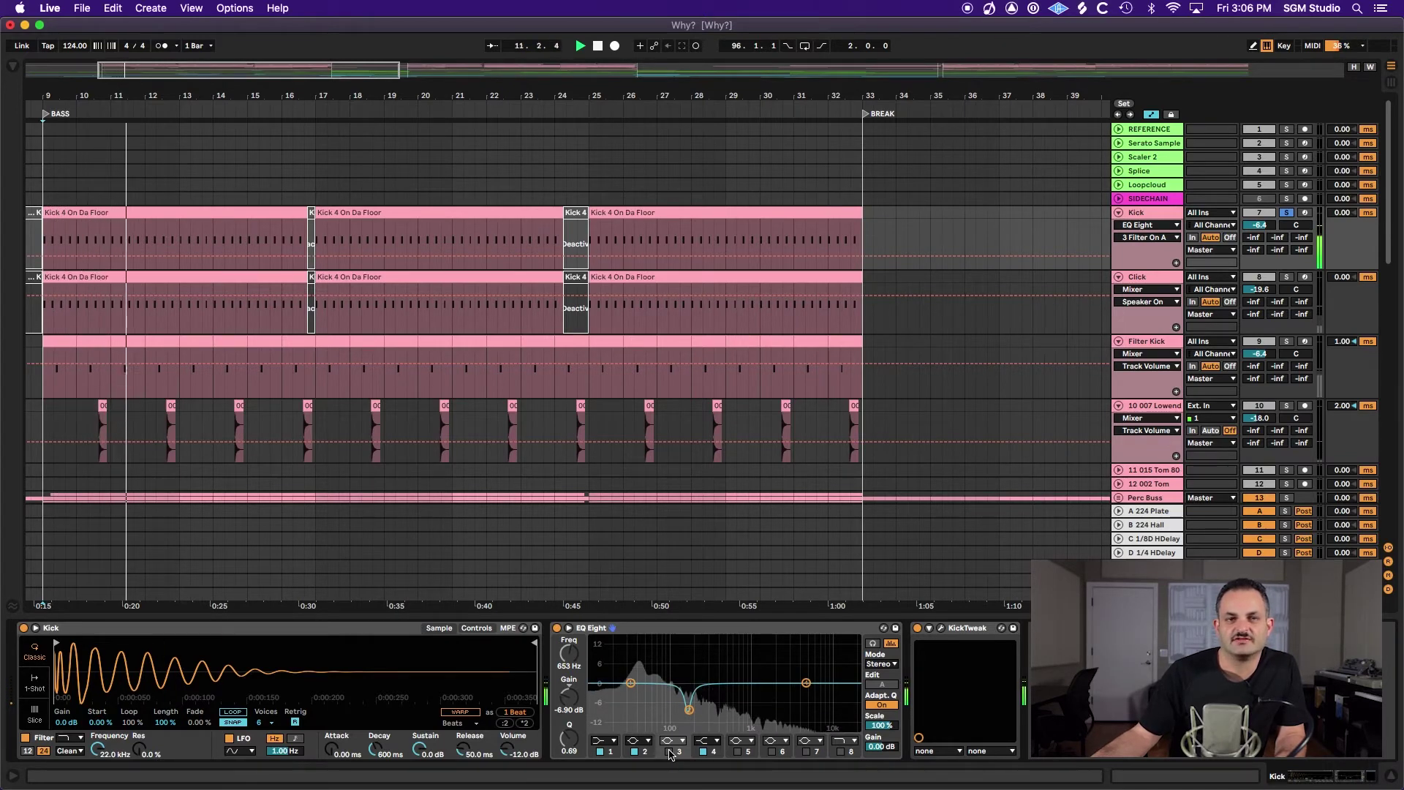
left_click(668, 752)
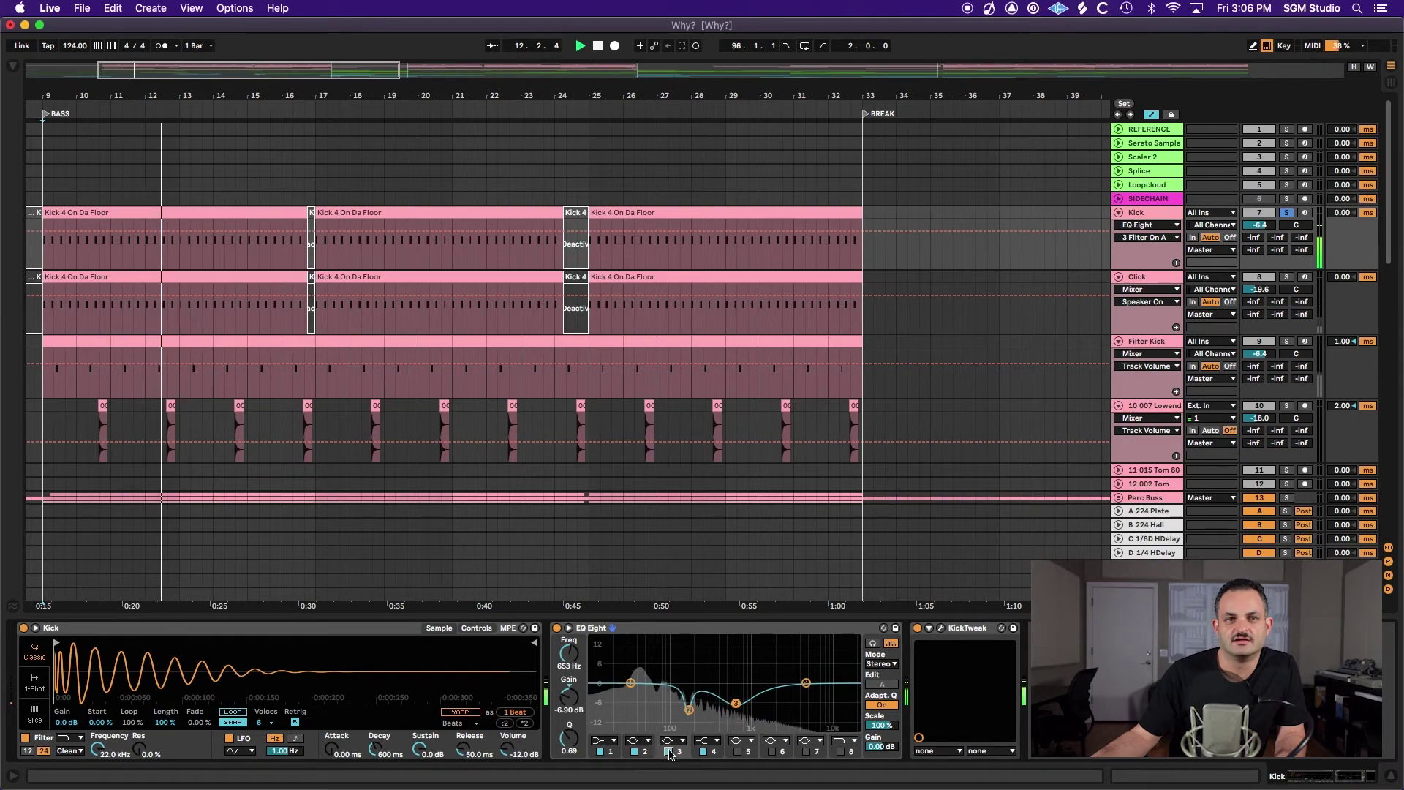
key("space")
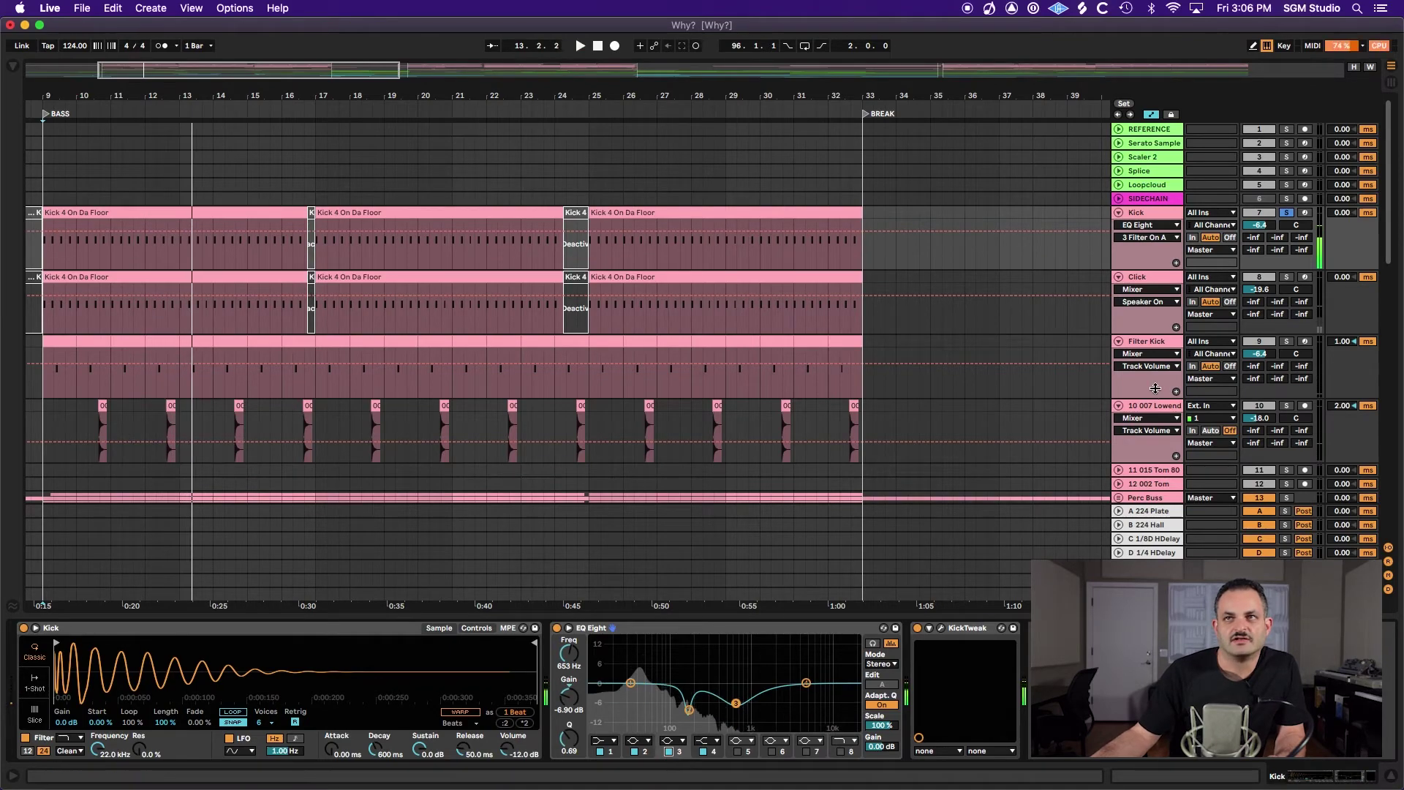
- Solo the Bass Buss along with the Kick and compare the Kick's EQ Eight bypassed and active during playback
scroll(1163, 396, "down", 5)
scroll(1170, 401, "down", 5)
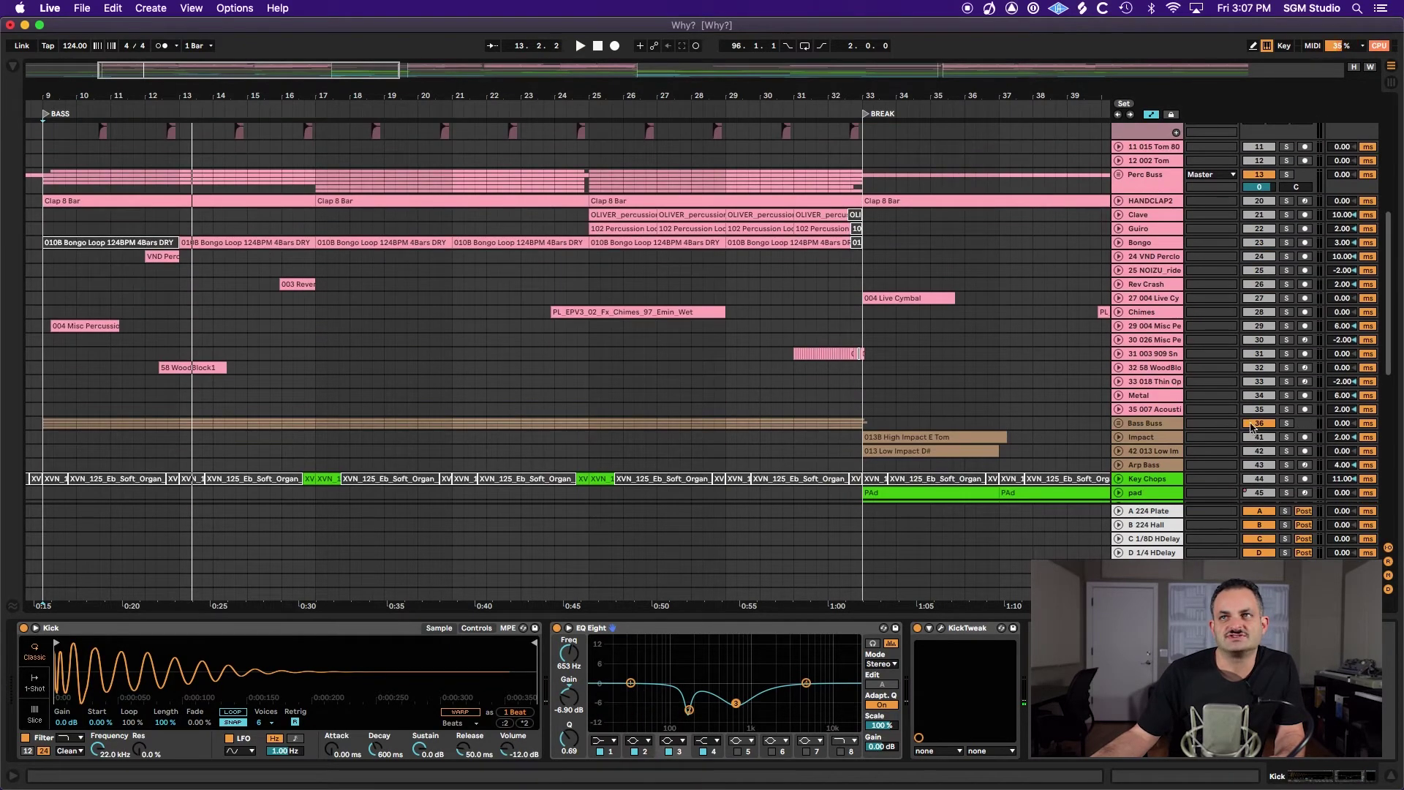
scroll(1244, 413, "up", 10)
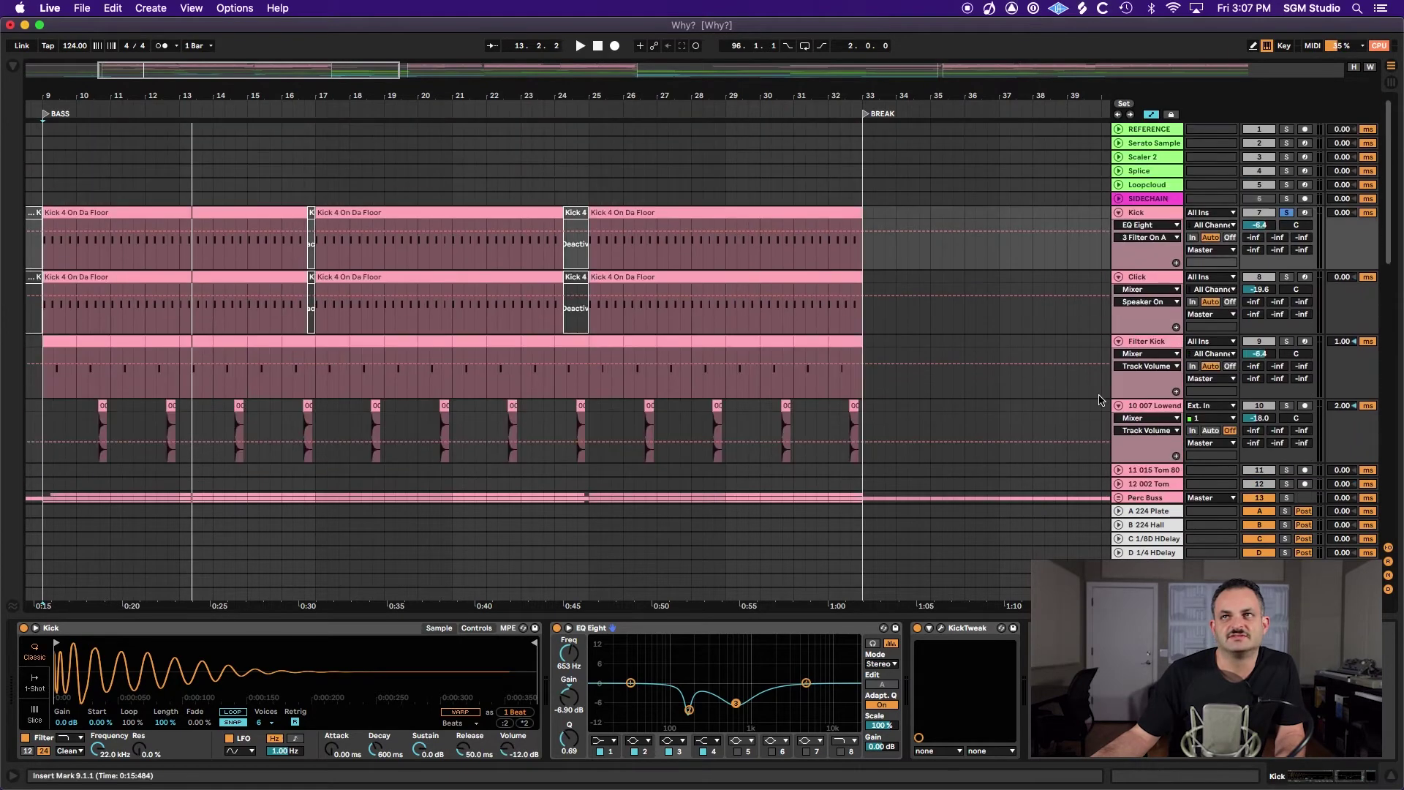
key("space")
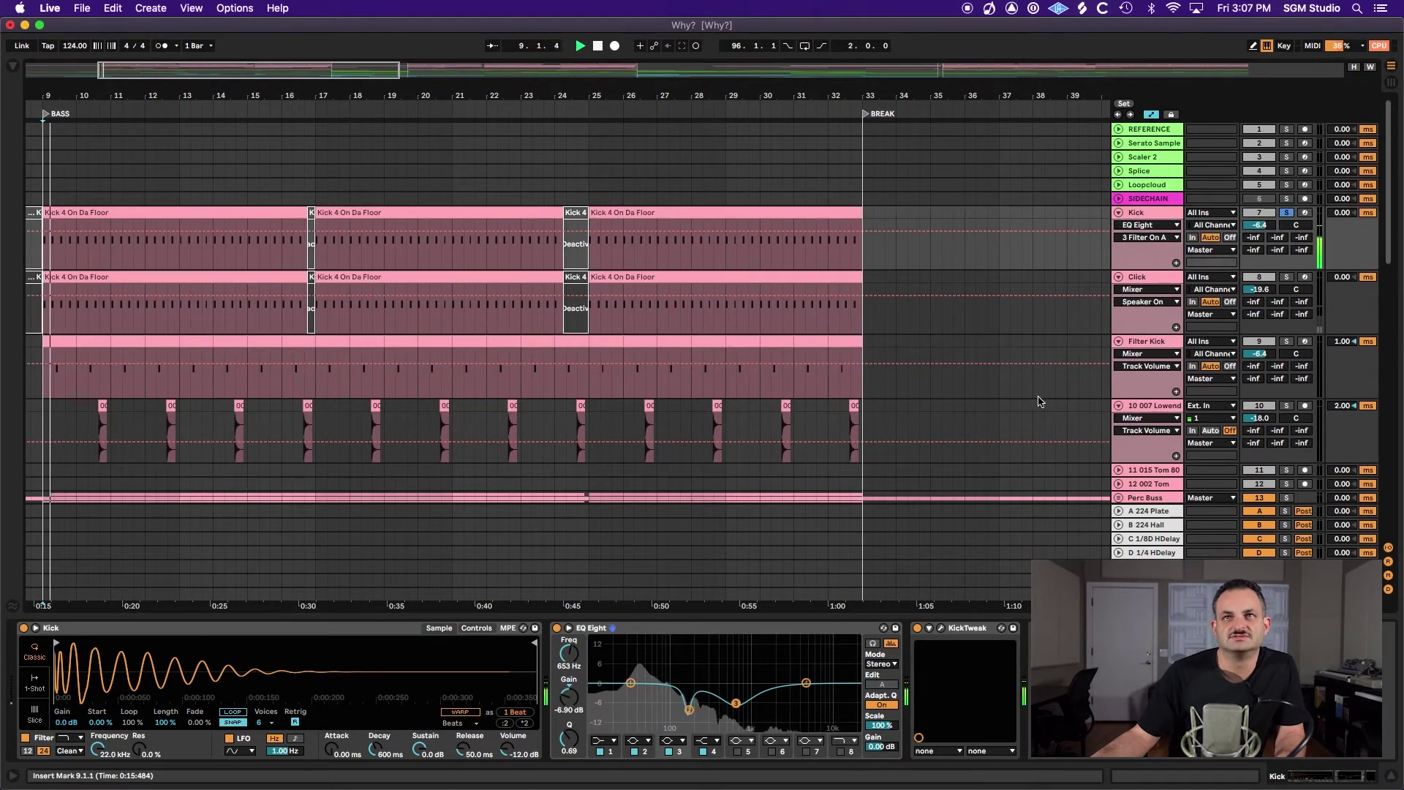
left_click(557, 628)
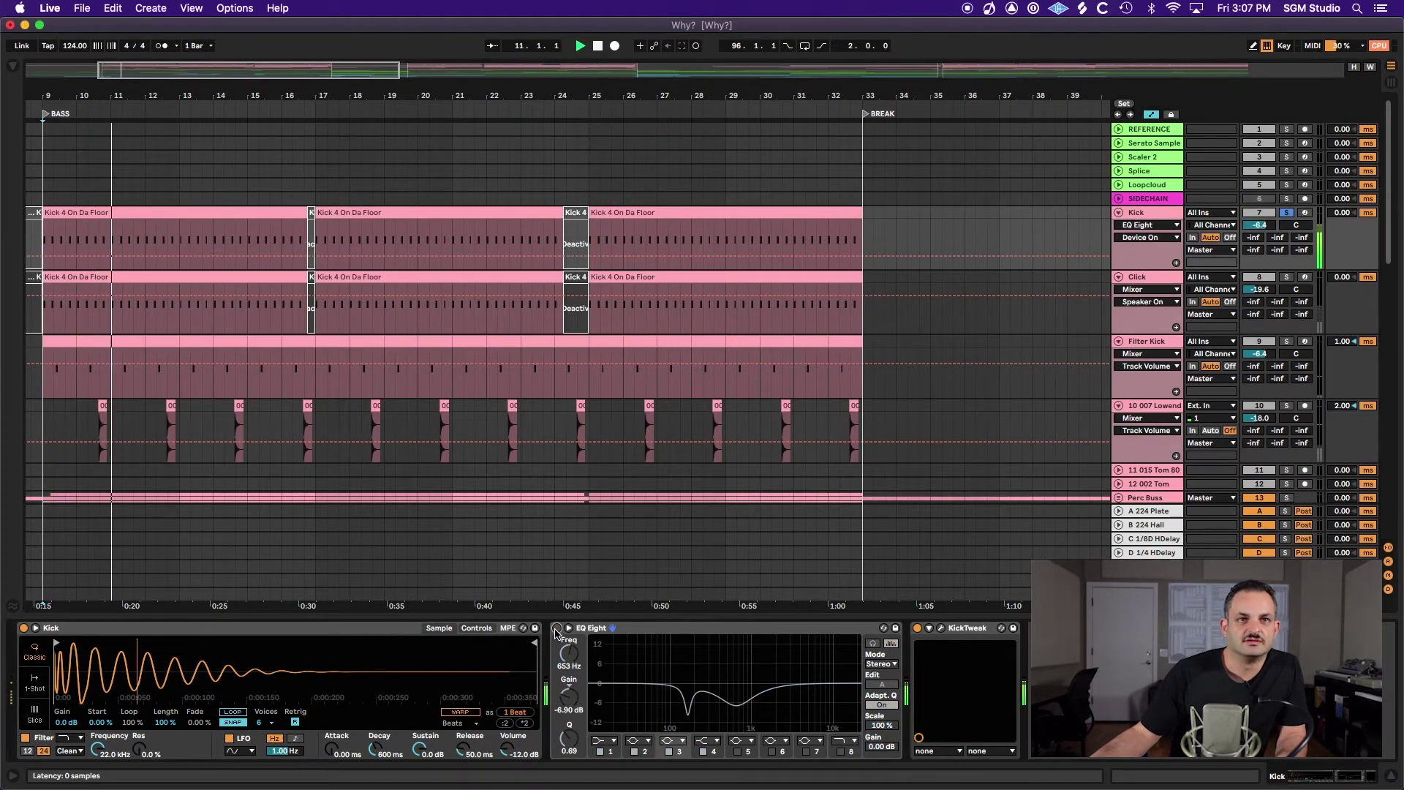
left_click(557, 628)
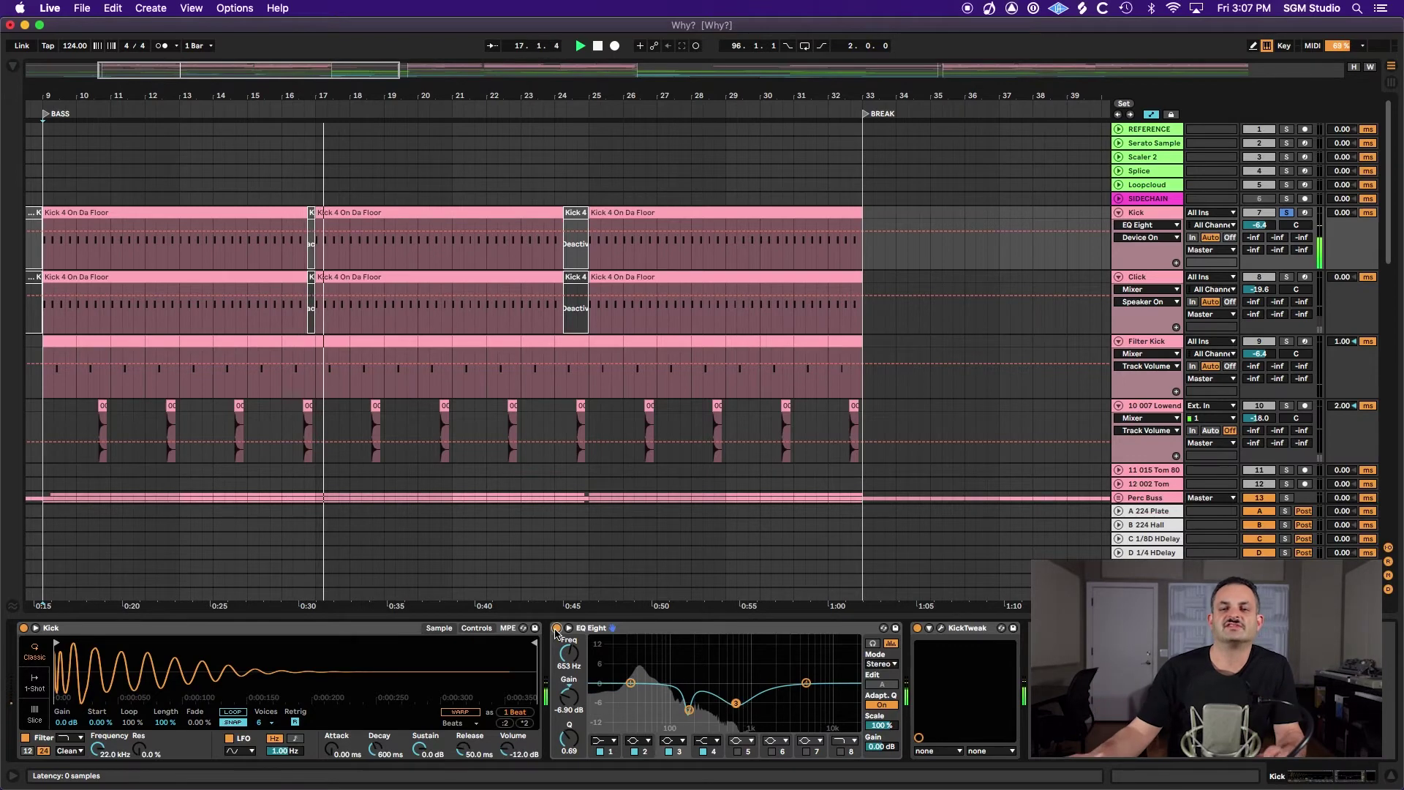
key("space")
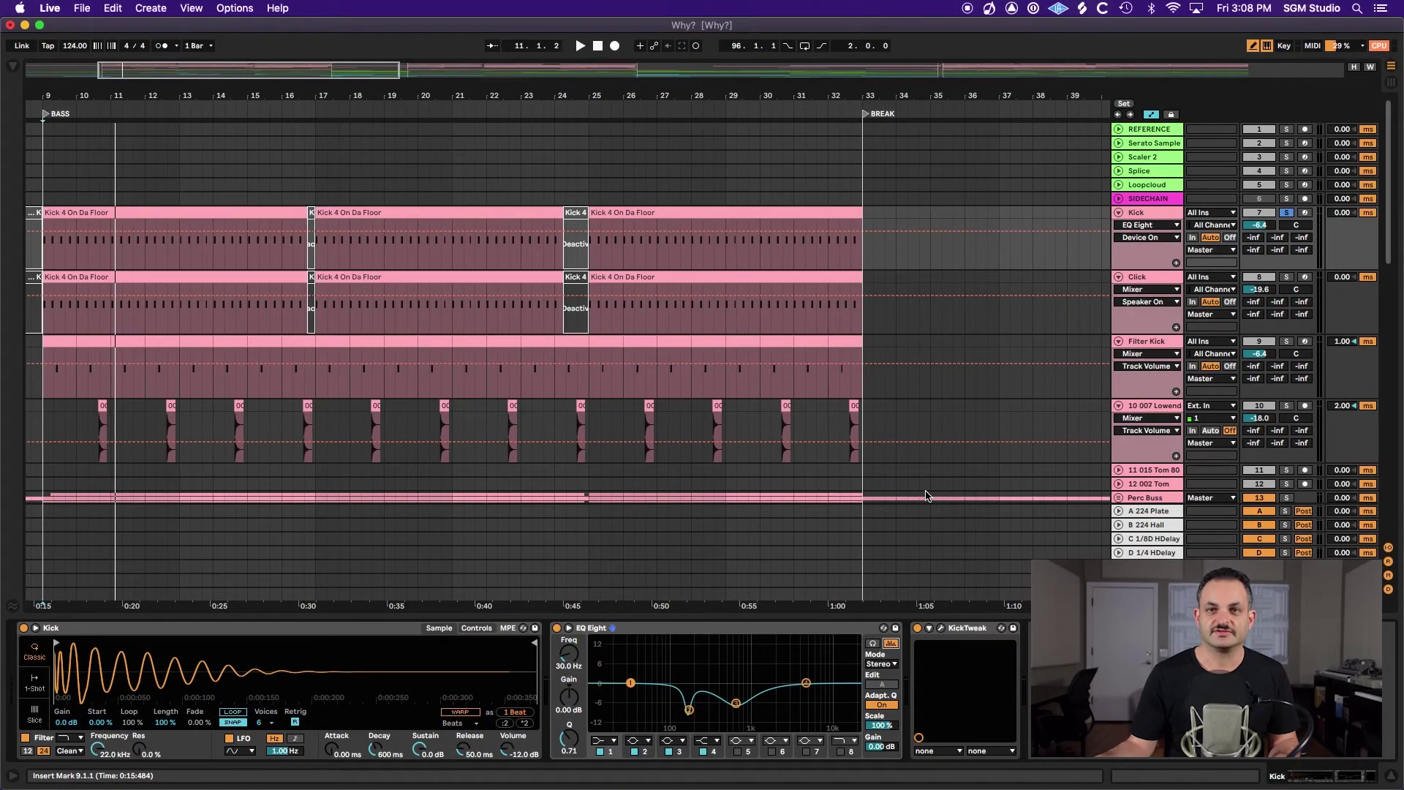
- Open Kickstart 2 on the Bass Buss, choose the 1/4 rate and play the ducked bass
scroll(926, 496, "up", 1)
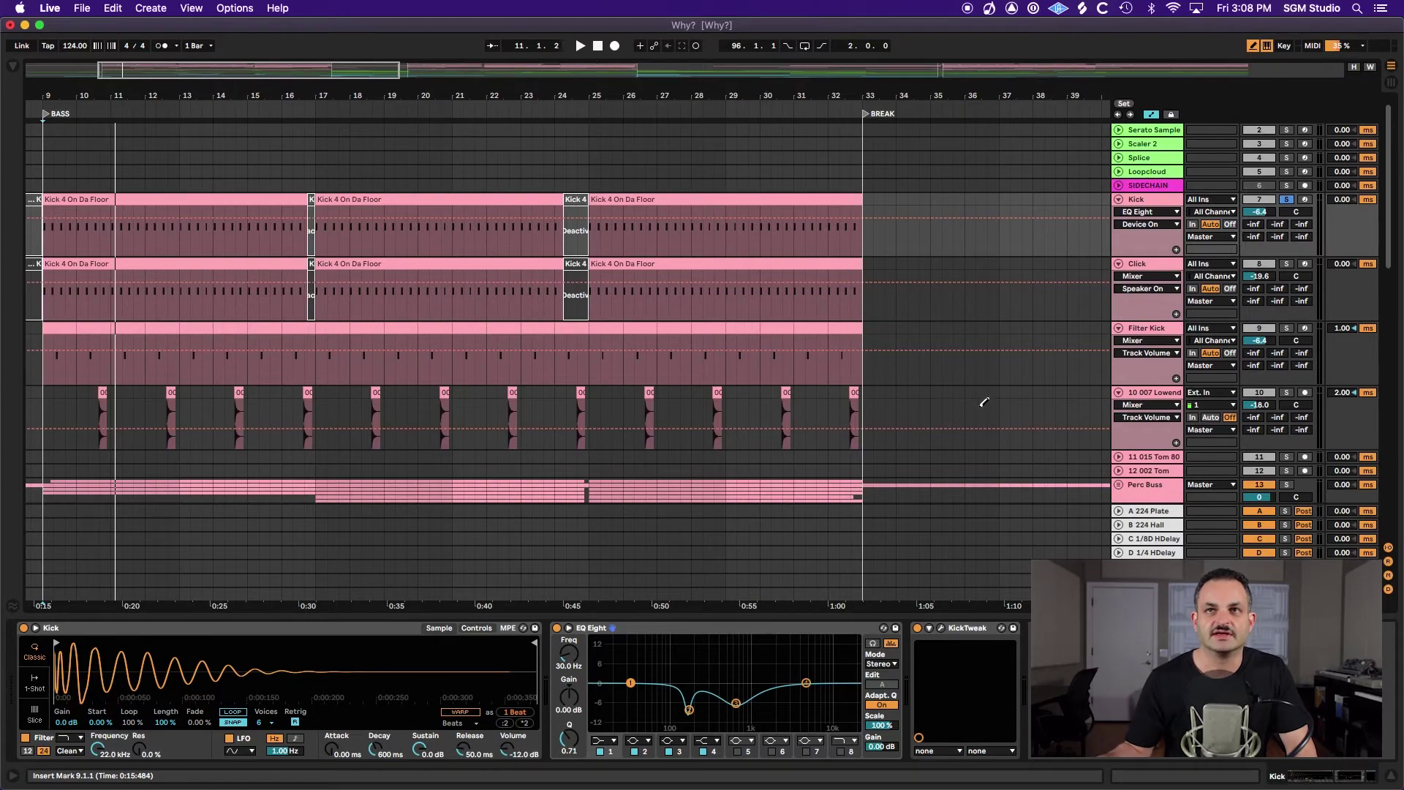
scroll(984, 401, "down", 1)
scroll(1052, 410, "down", 10)
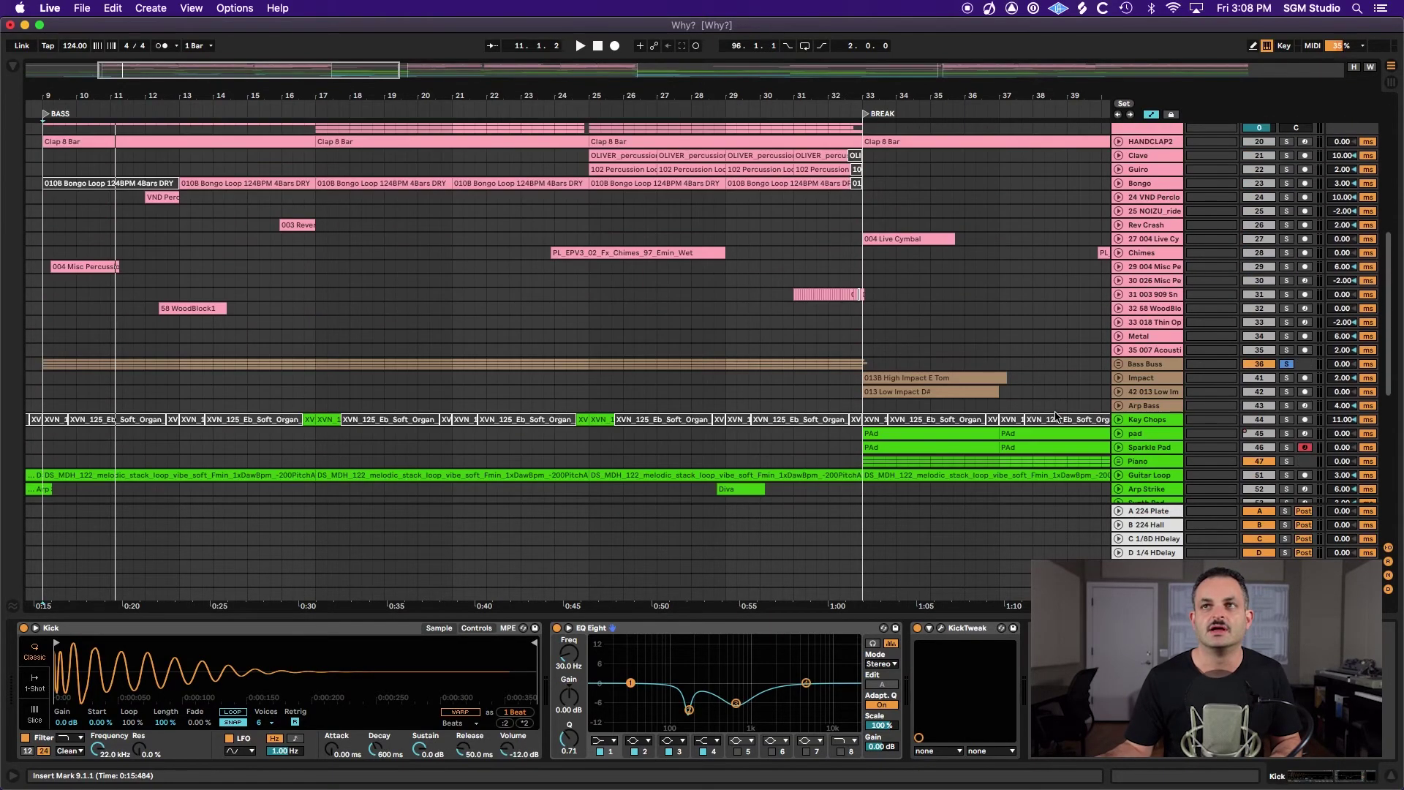
left_click(1150, 363)
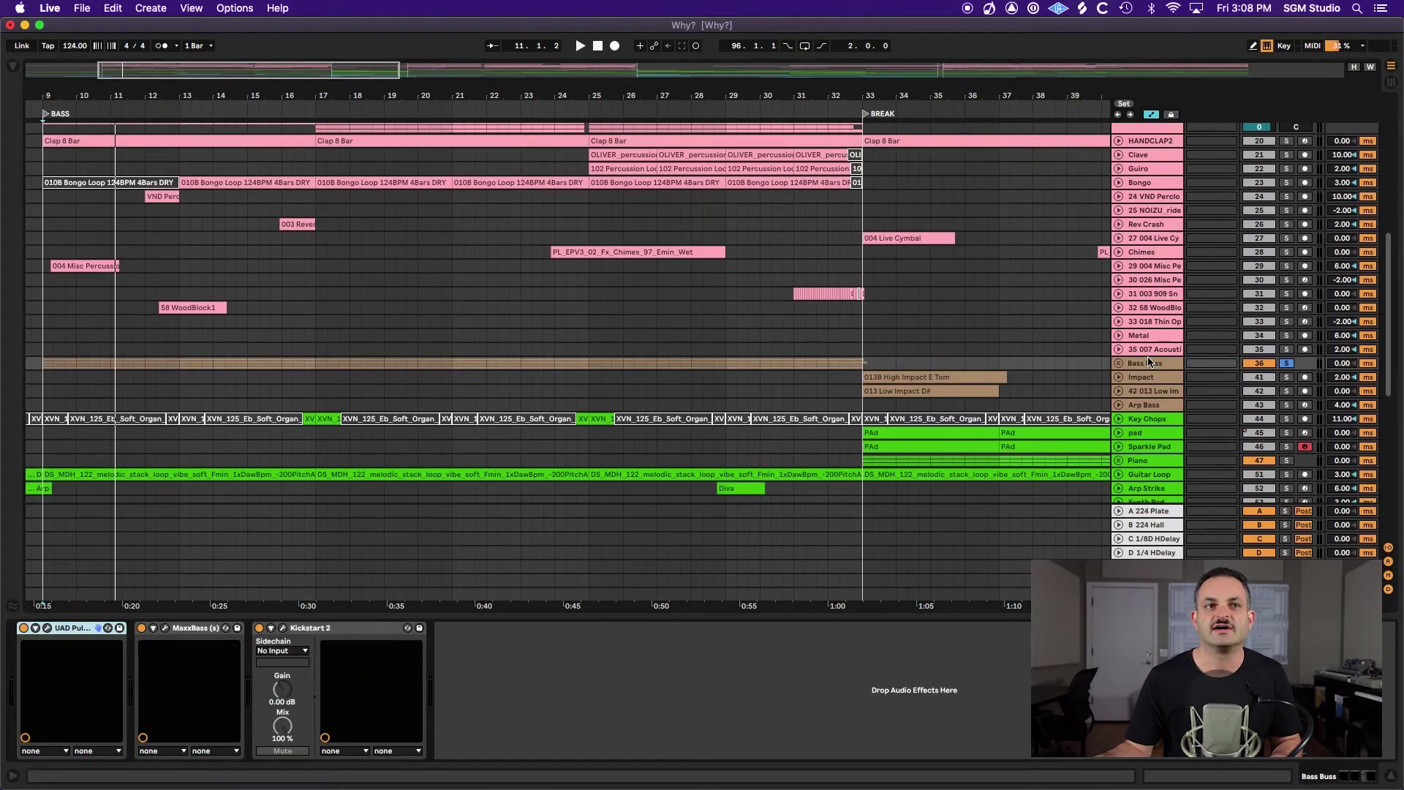
left_click(282, 627)
left_click_drag(716, 428, 661, 322)
left_click(662, 338)
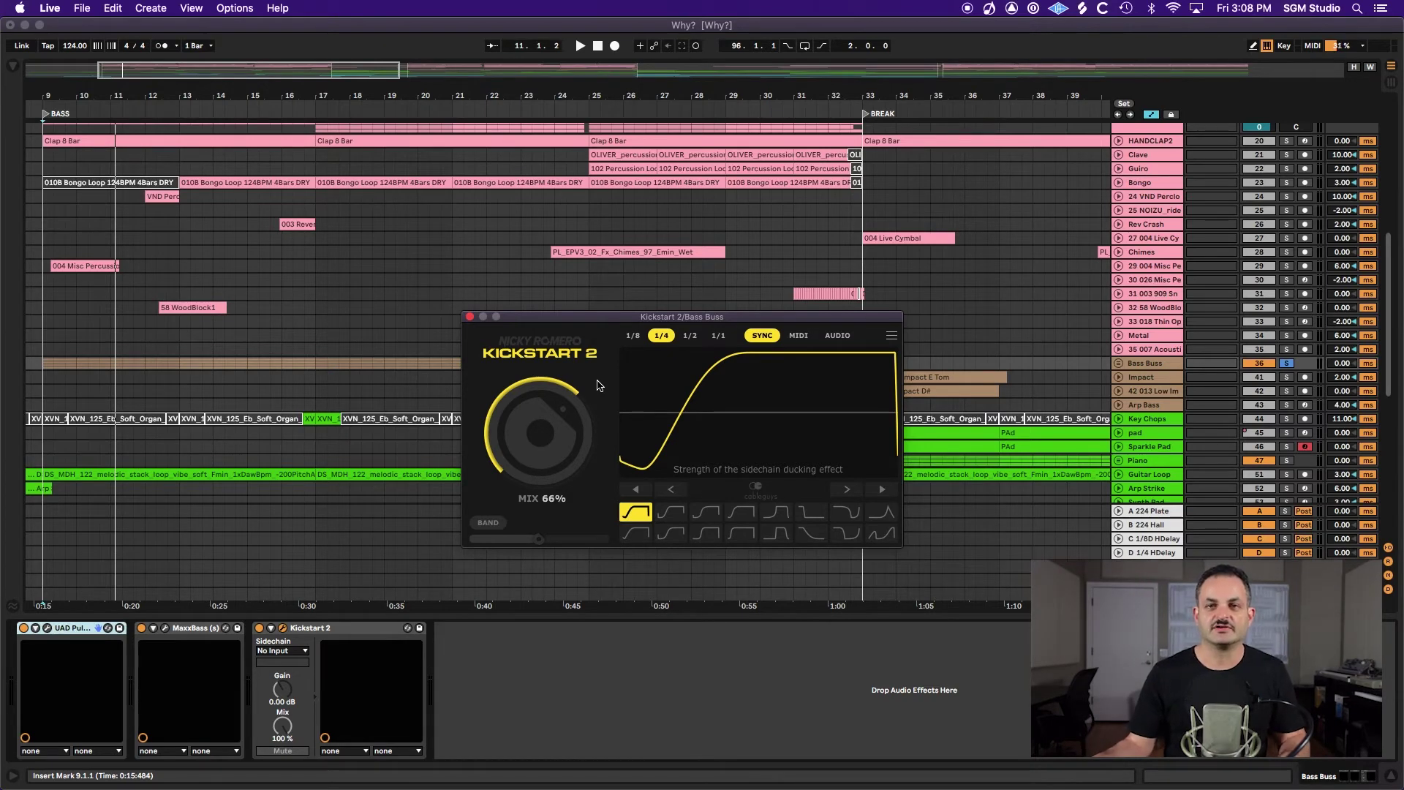
key("space")
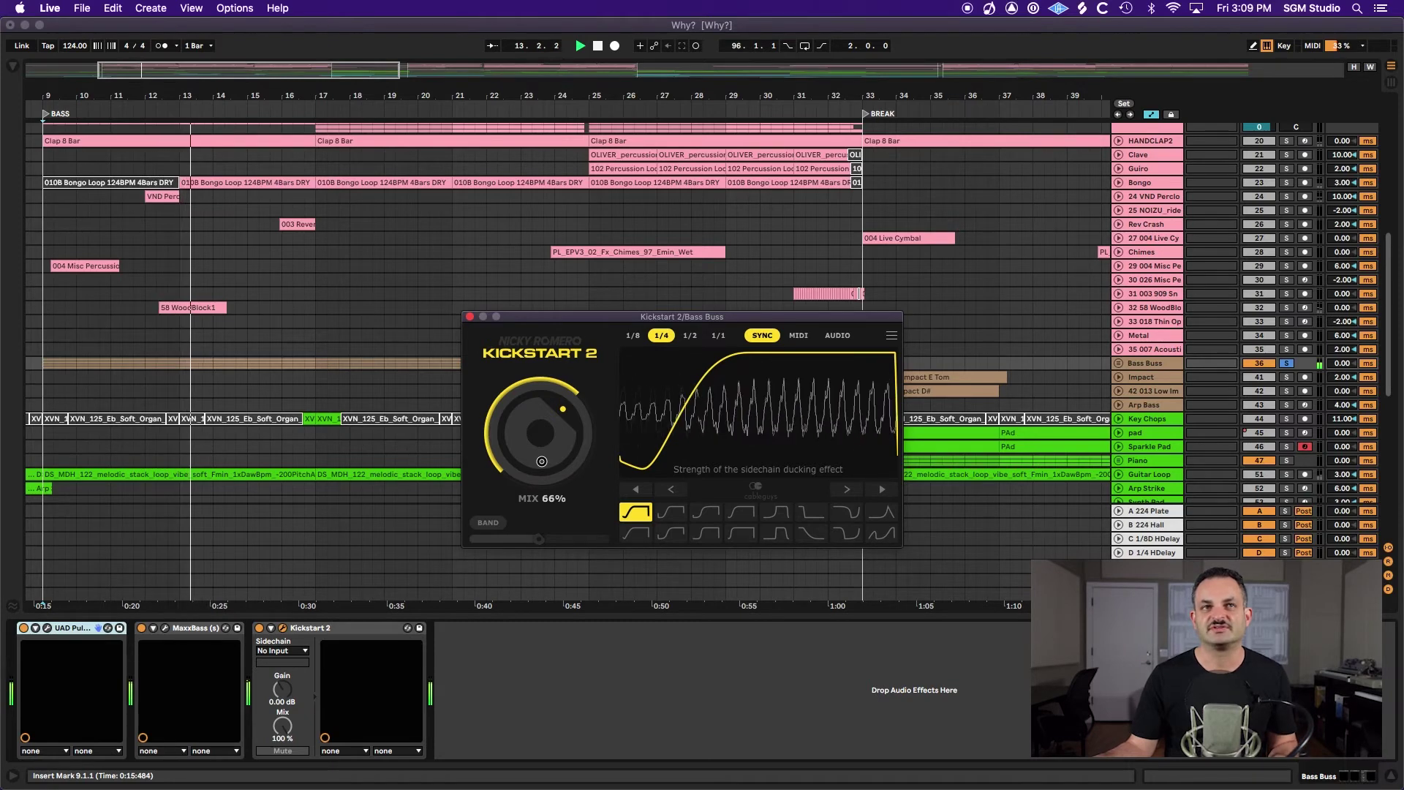
- Sweep Kickstart 2's mix between 0% and 100% while the bass plays, and shift the ducking curve to adjust its timing
left_click_drag(542, 461, 541, 469)
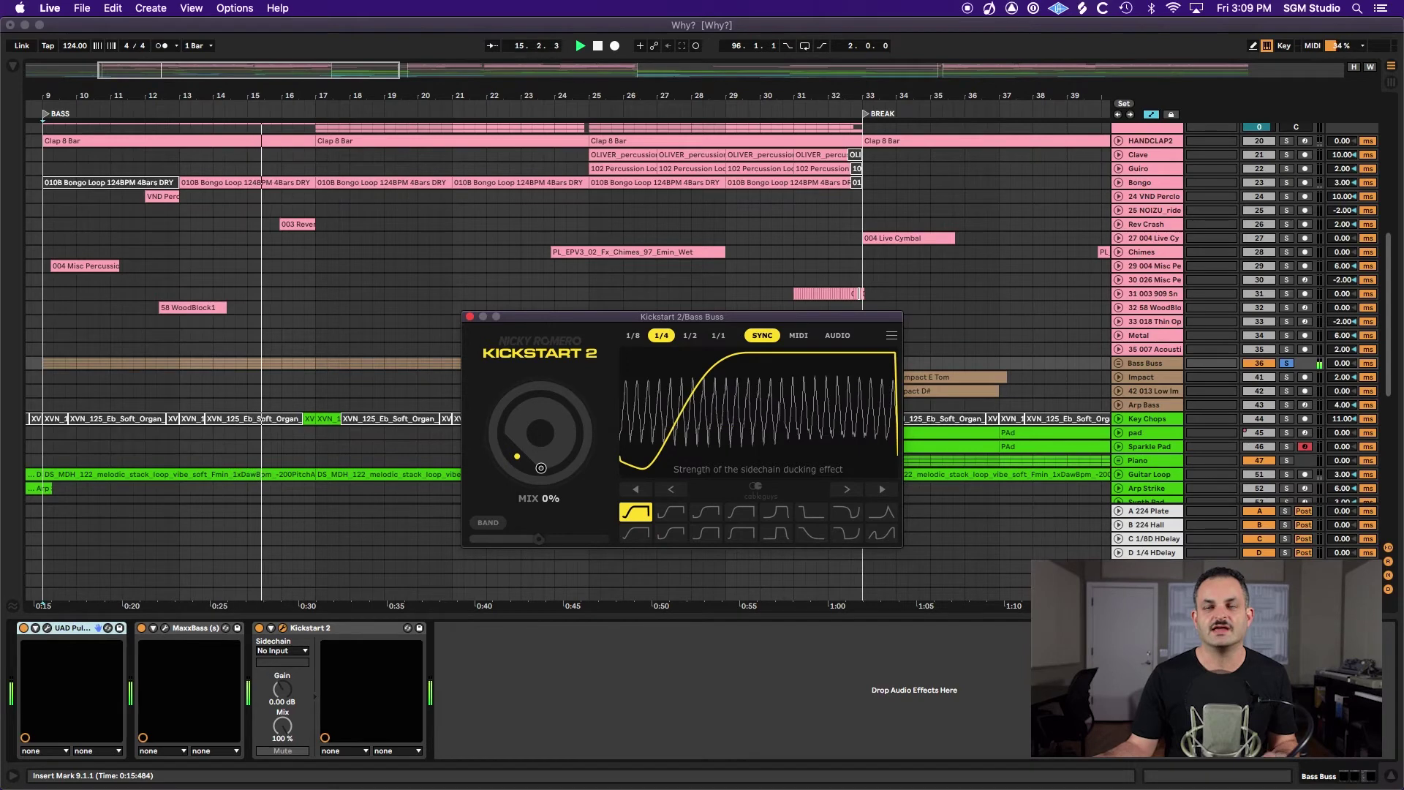
left_click_drag(542, 468, 542, 462)
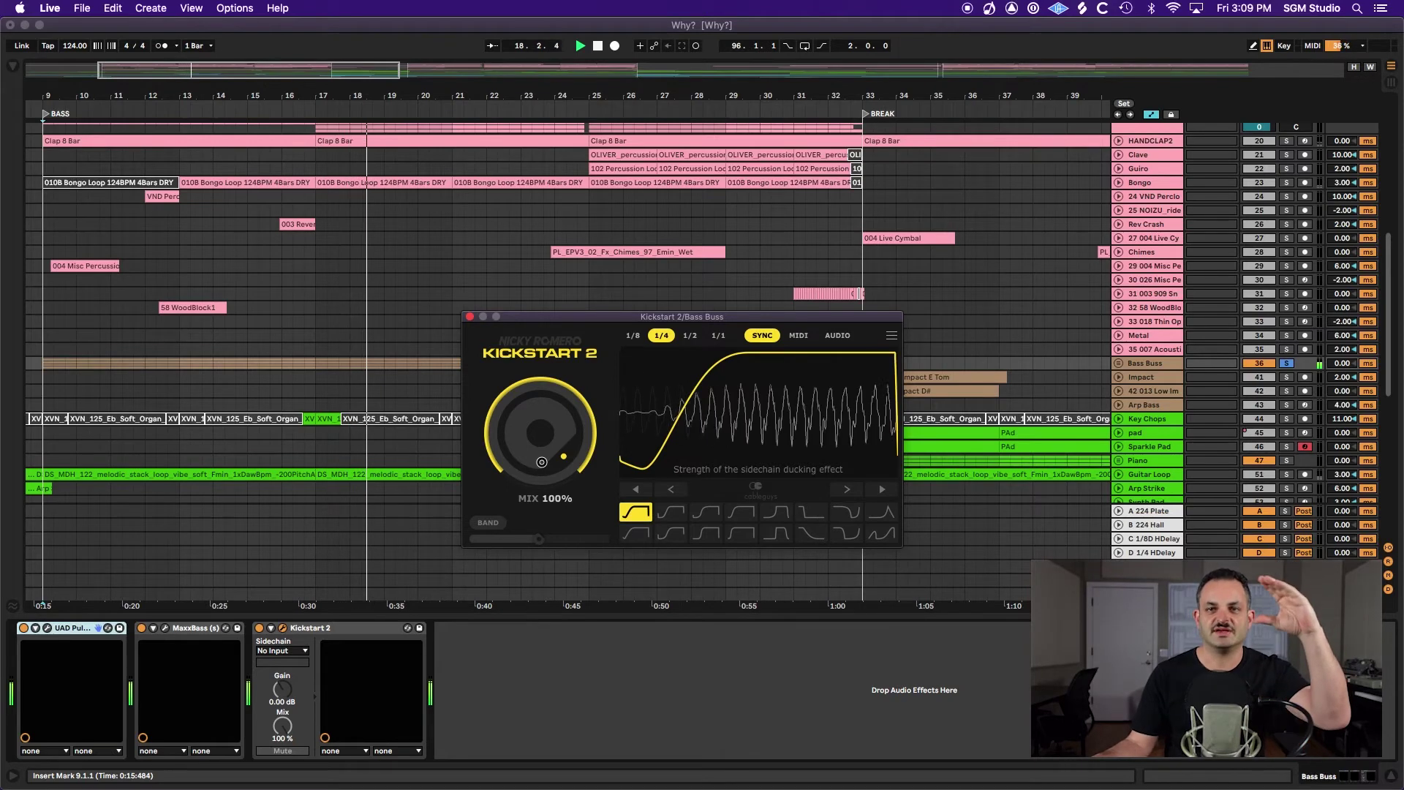
left_click_drag(542, 462, 542, 466)
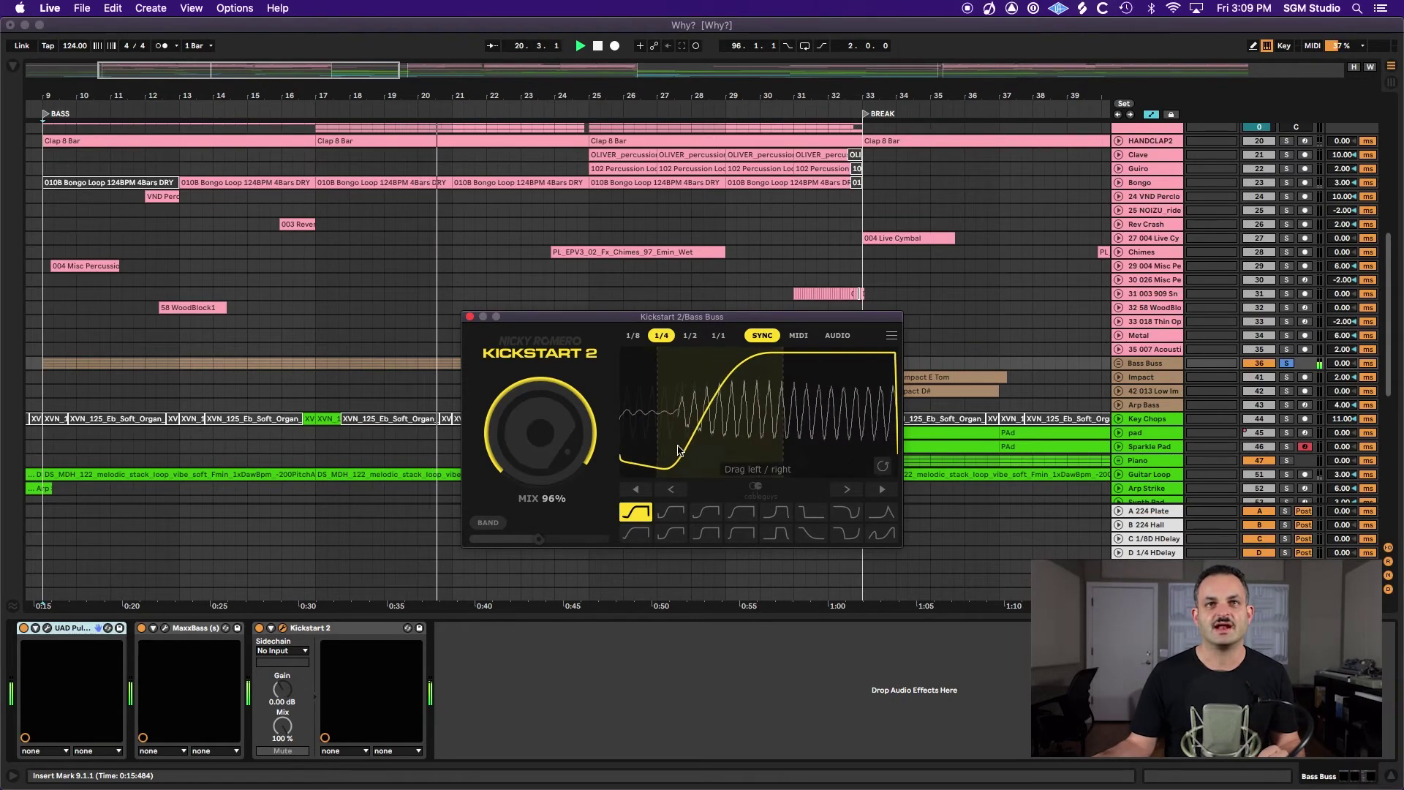
mouse_move(643, 465)
left_mouse_down()
mouse_move(661, 462)
mouse_move(638, 466)
left_mouse_up()
left_click_drag(539, 446, 539, 481)
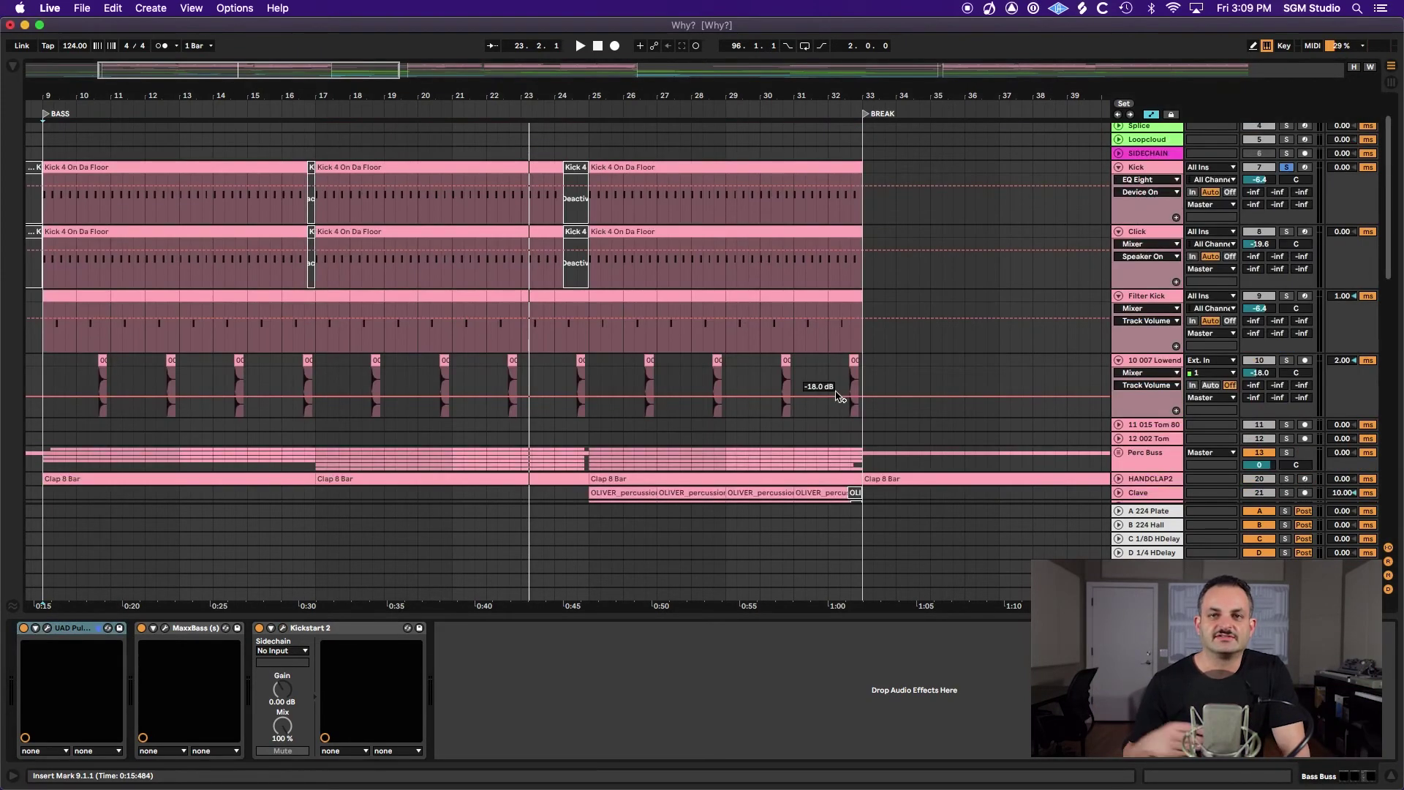
- Fold all tracks, then unfold and solo HANDCLAP2 alongside the Kick and set its track delay to 0.00 ms
left_click(1119, 362, "alt")
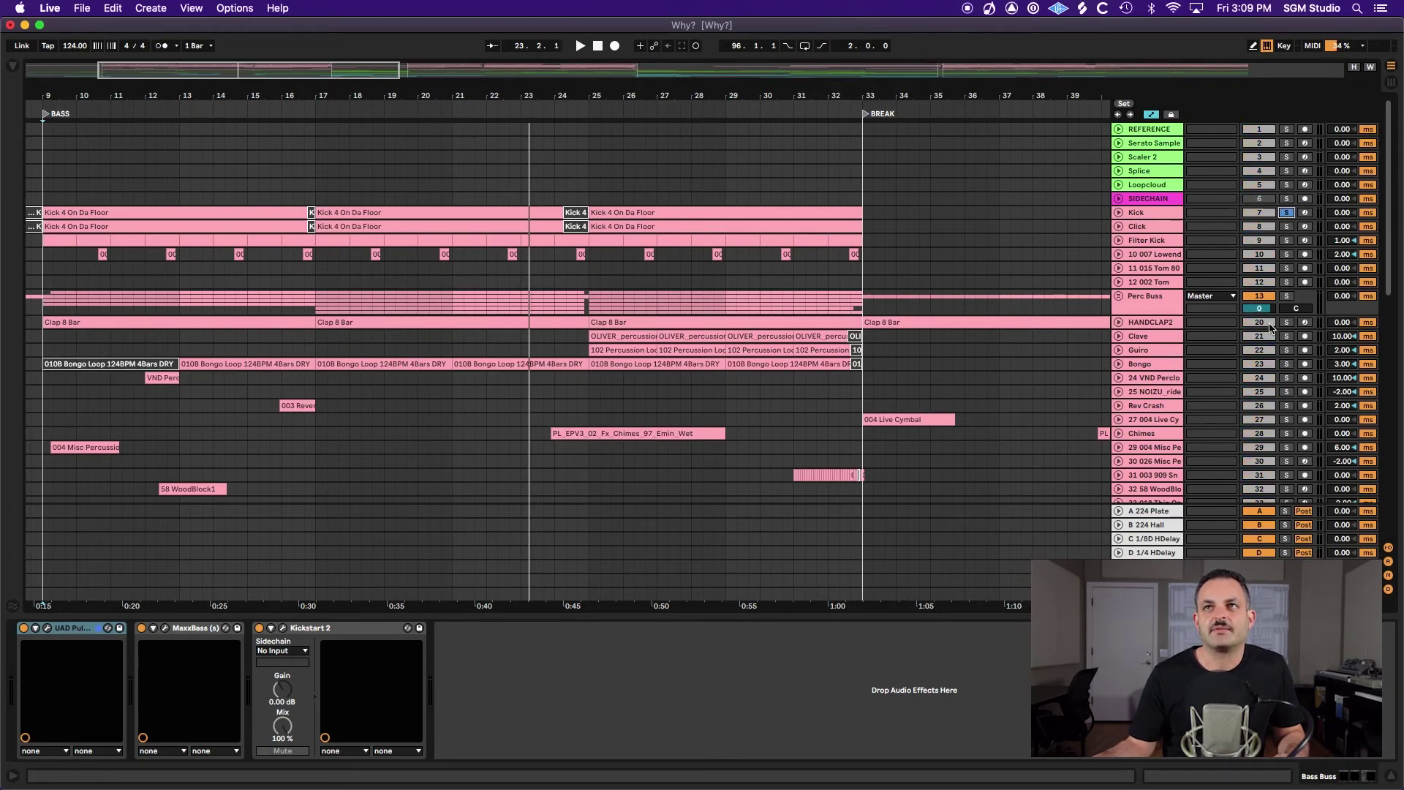
left_click(1119, 323)
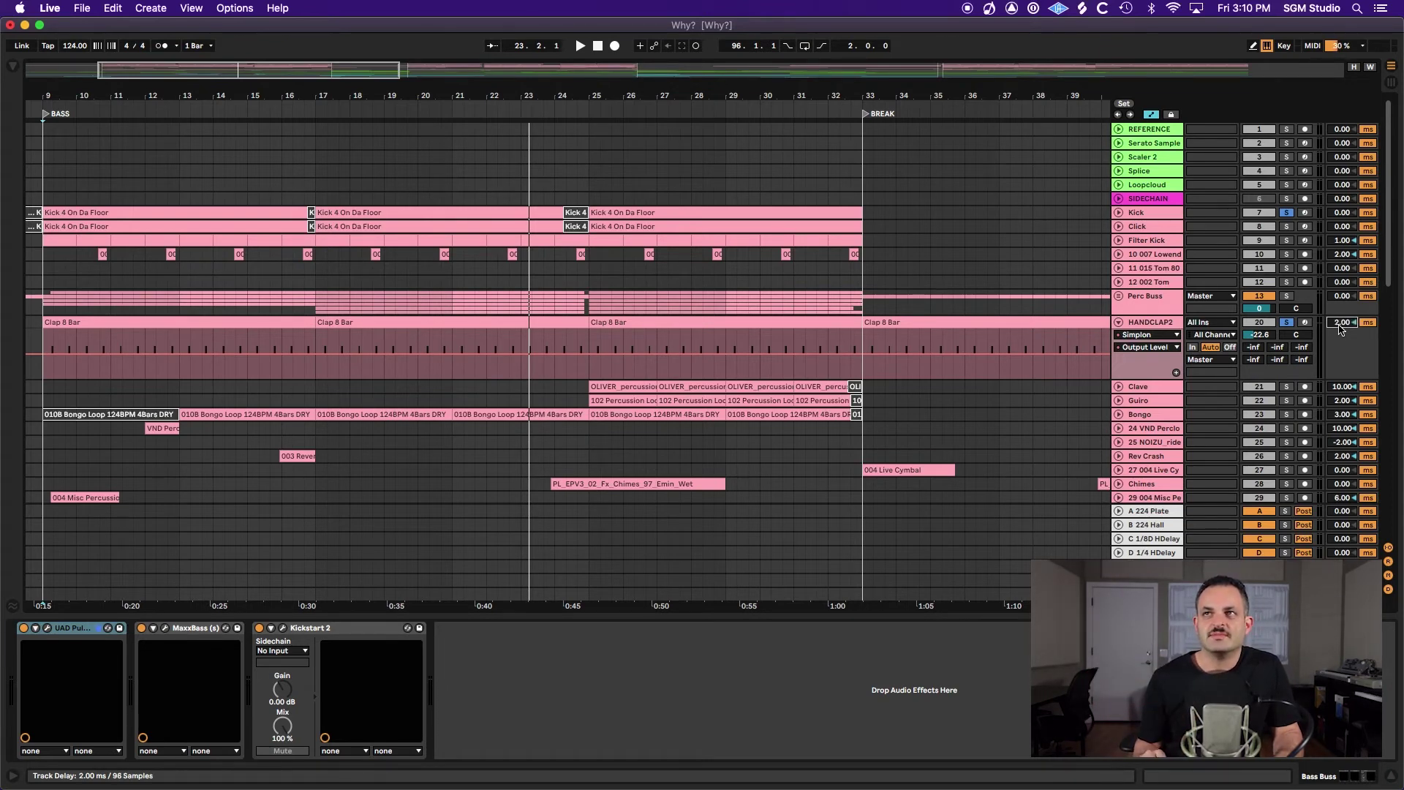
left_click(1371, 323)
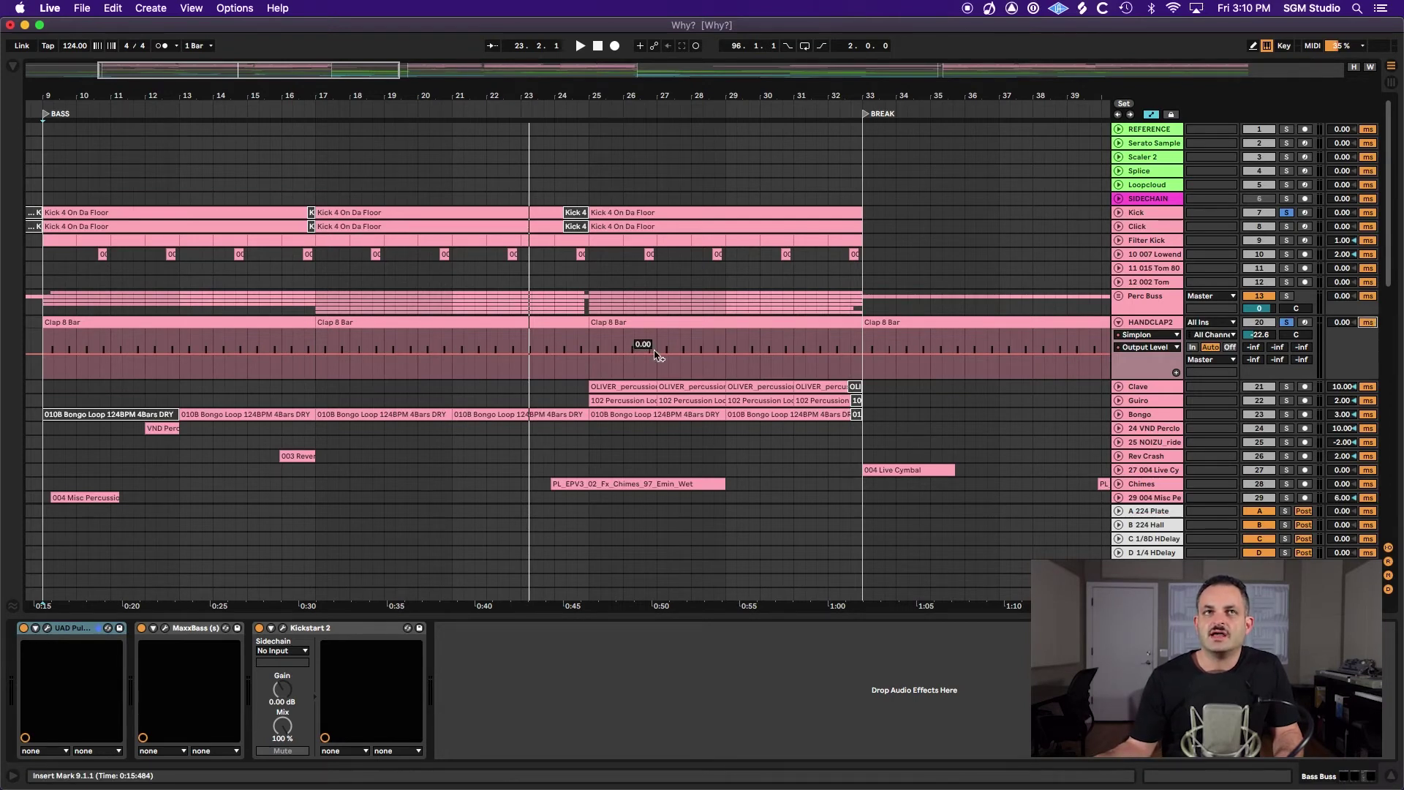
- Inspect the notes of the HANDCLAP2 clip at bar 25 and its handclap sample, and play the claps with the Kick
left_click(608, 322)
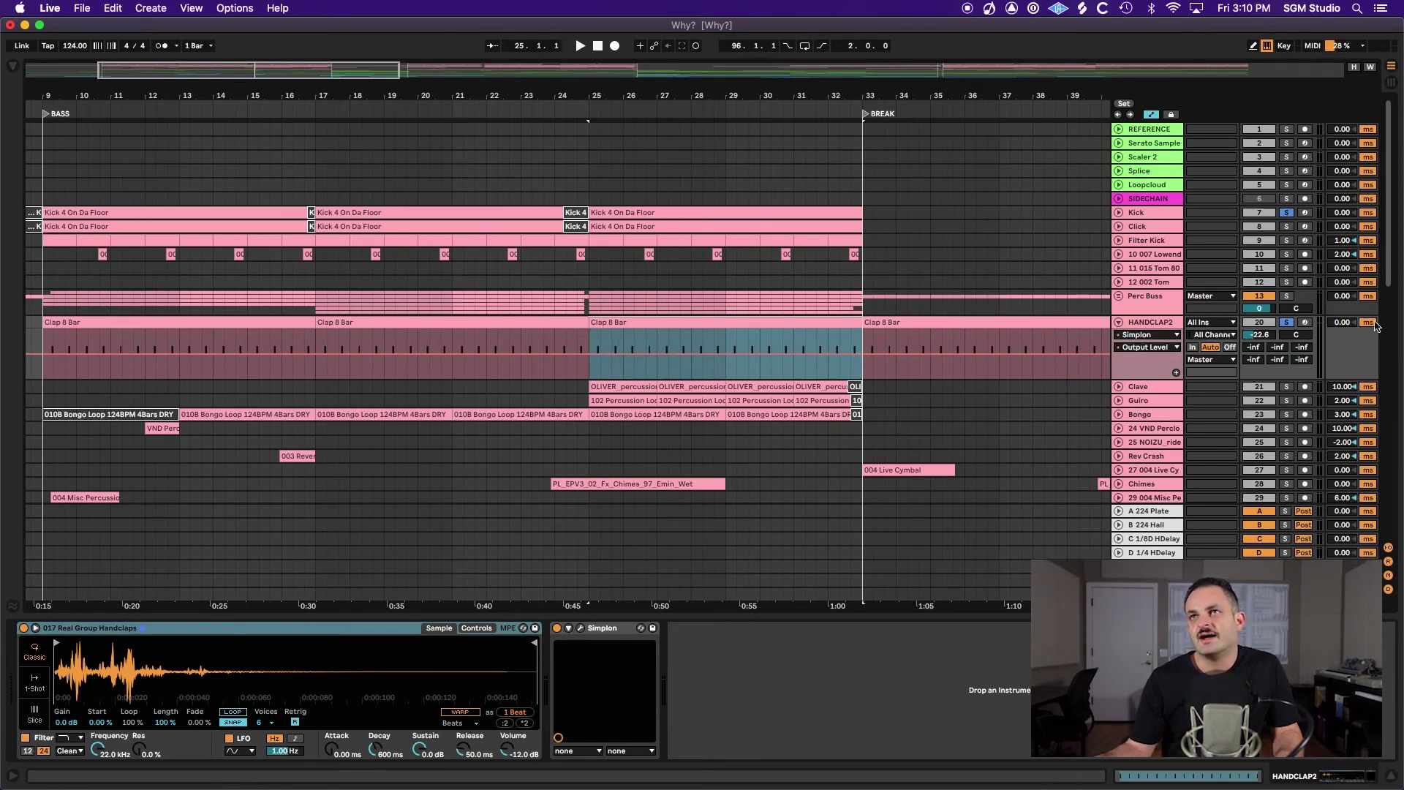
double_click(739, 327)
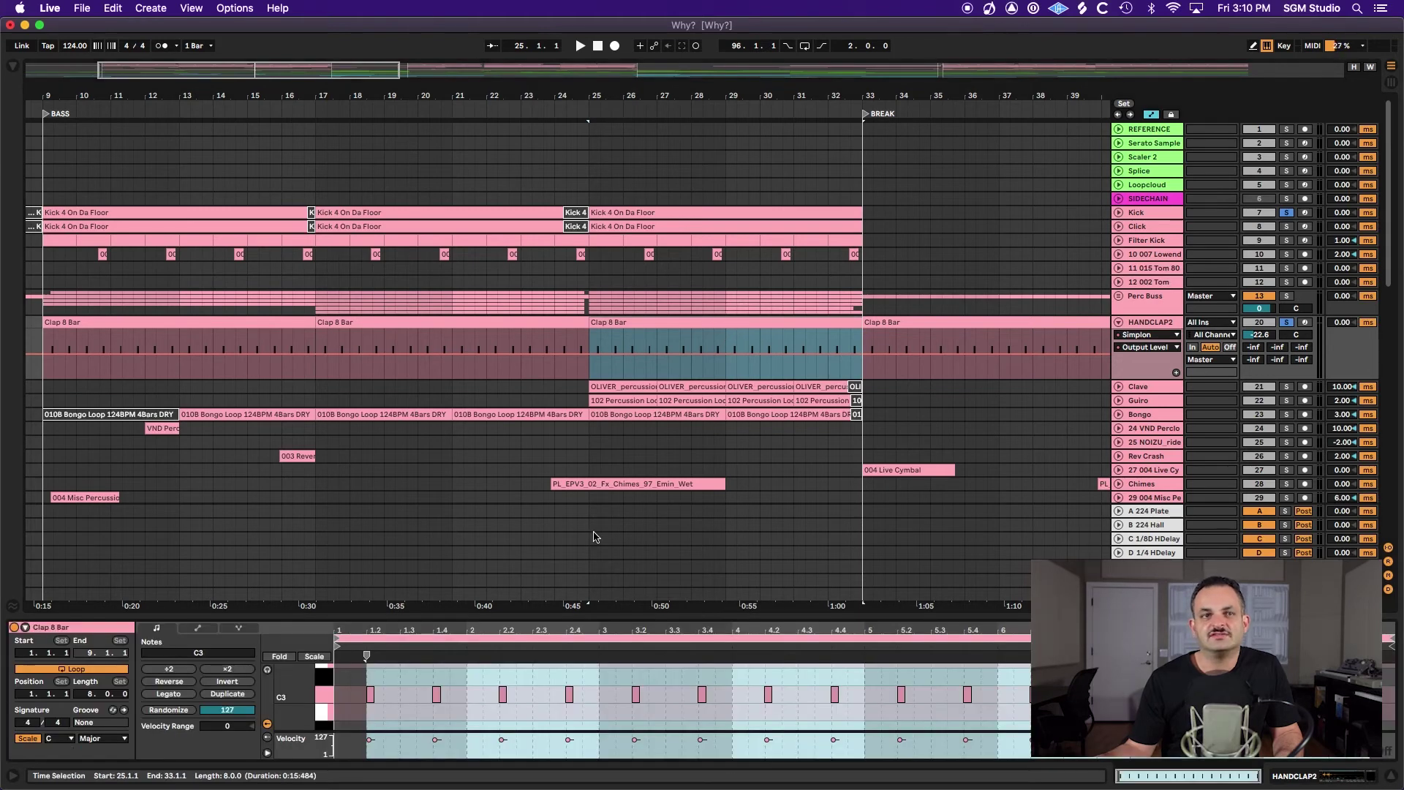
left_click_drag(436, 638, 423, 717)
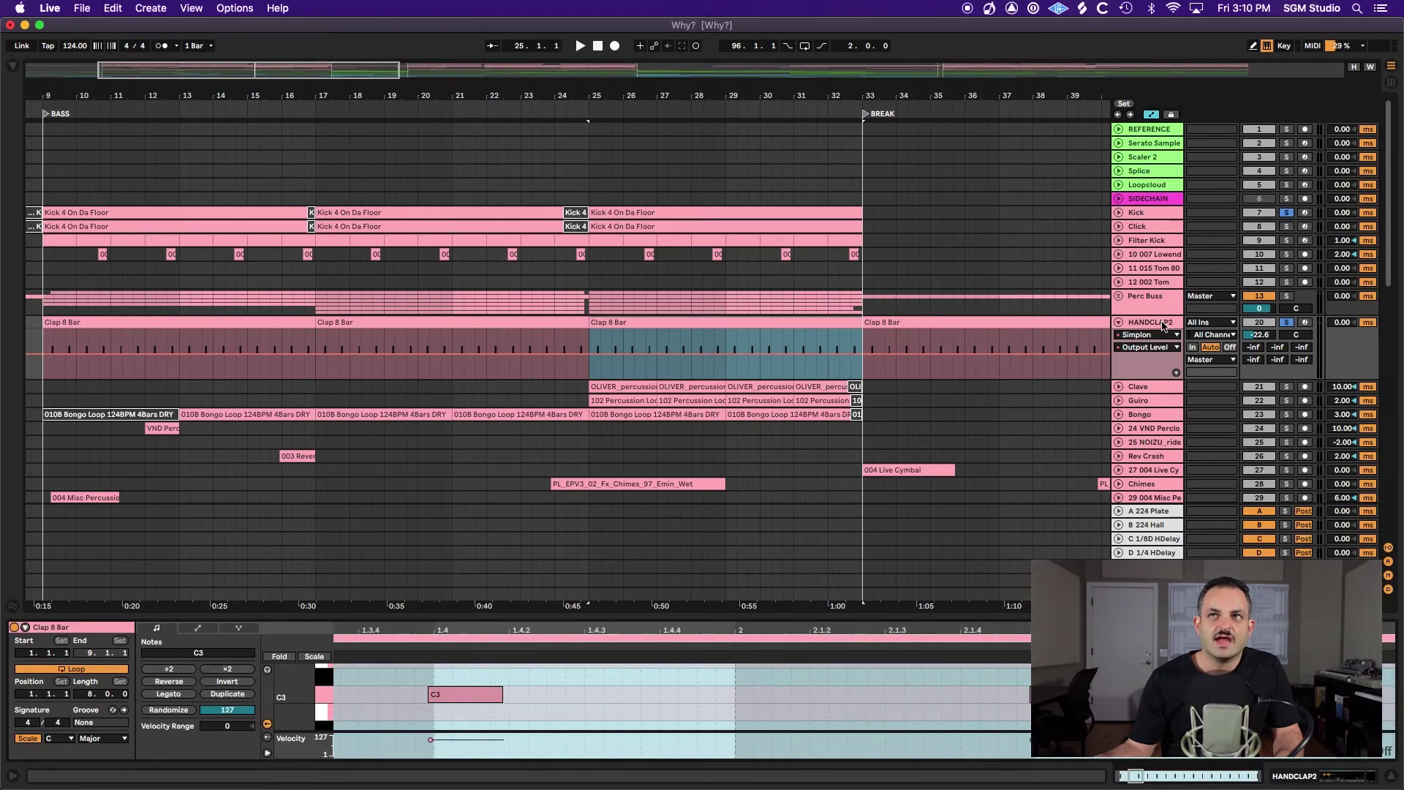
key("shift+Tab")
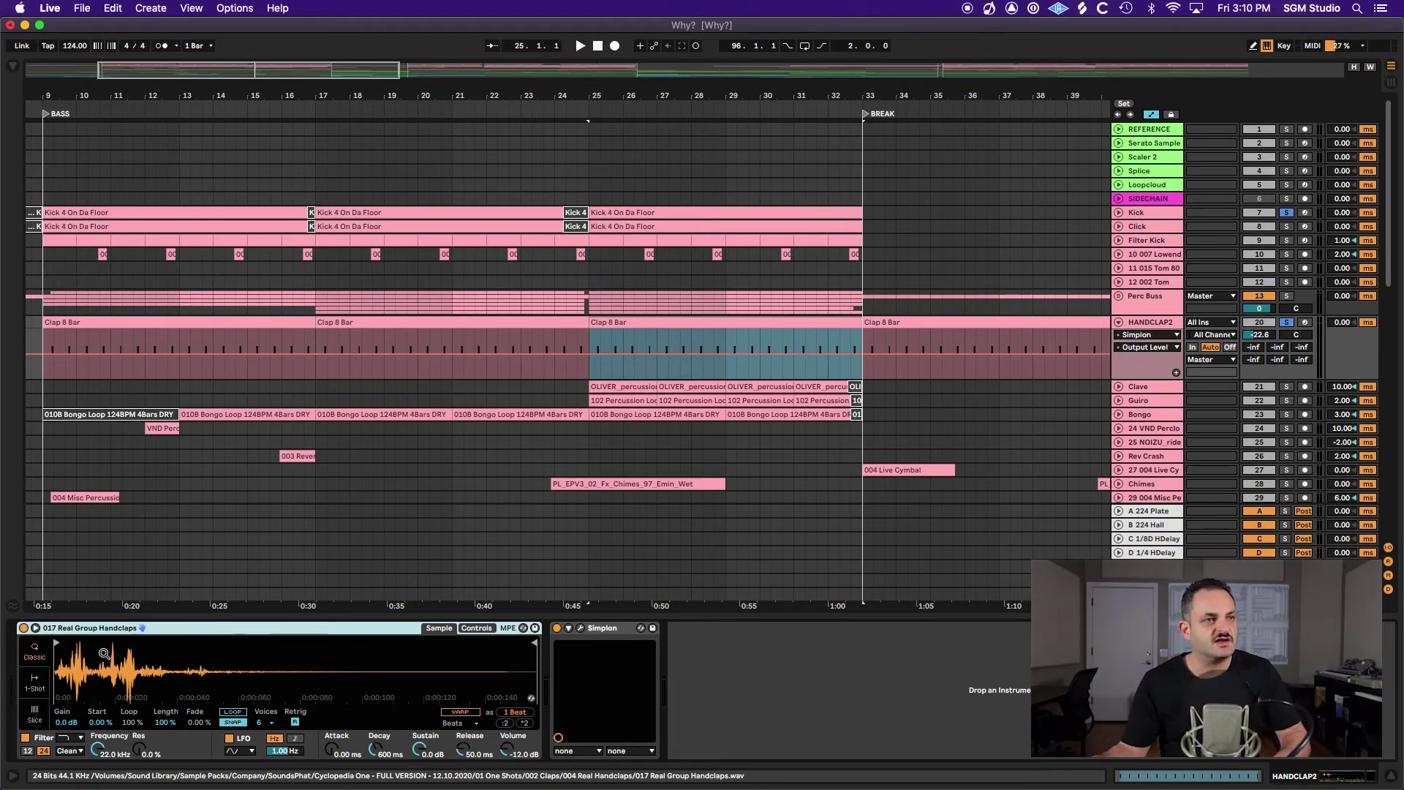
key("space")
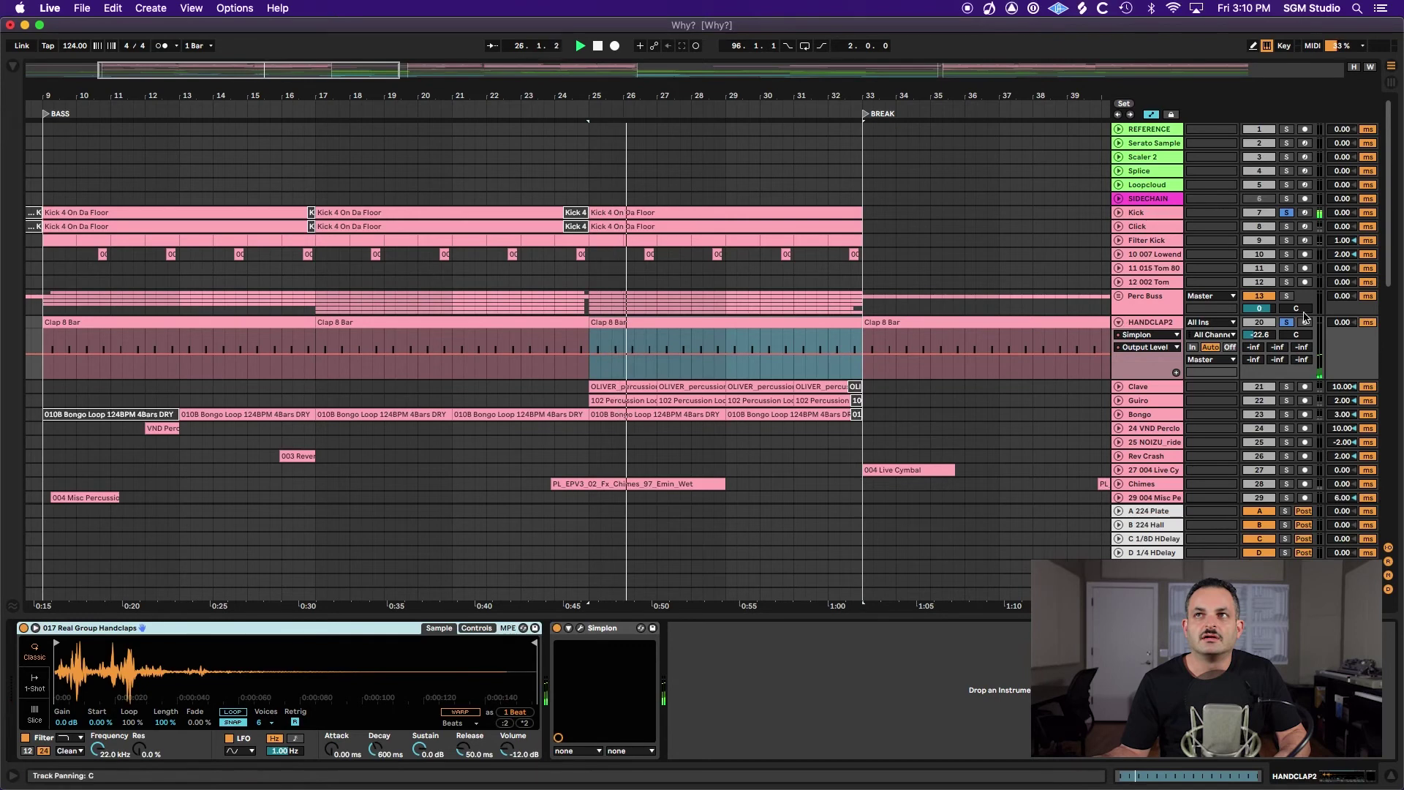
- Nudge all notes in the HANDCLAP2 clip at bar 25 slightly ahead of the grid and play the result
double_click(714, 319)
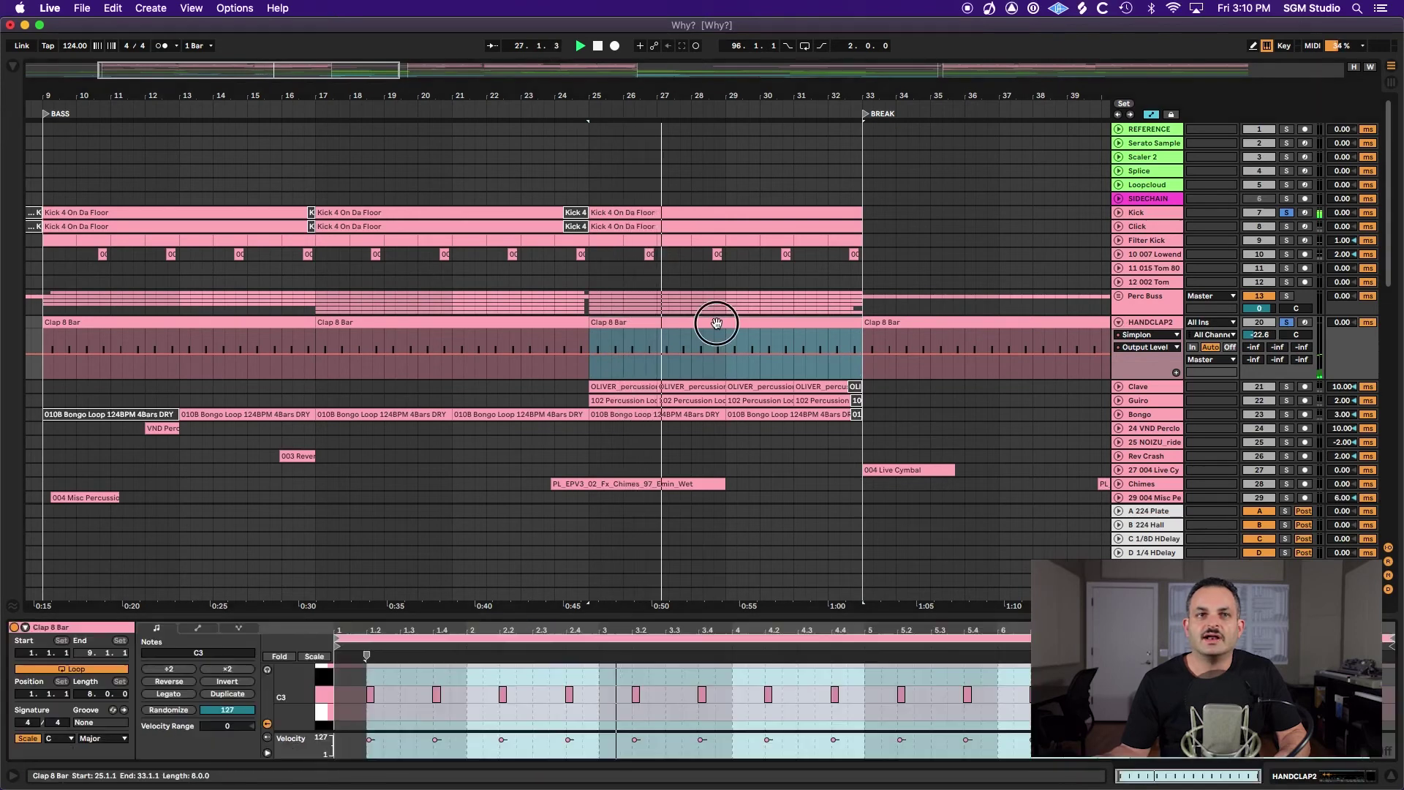
left_click(533, 705)
key("super+a")
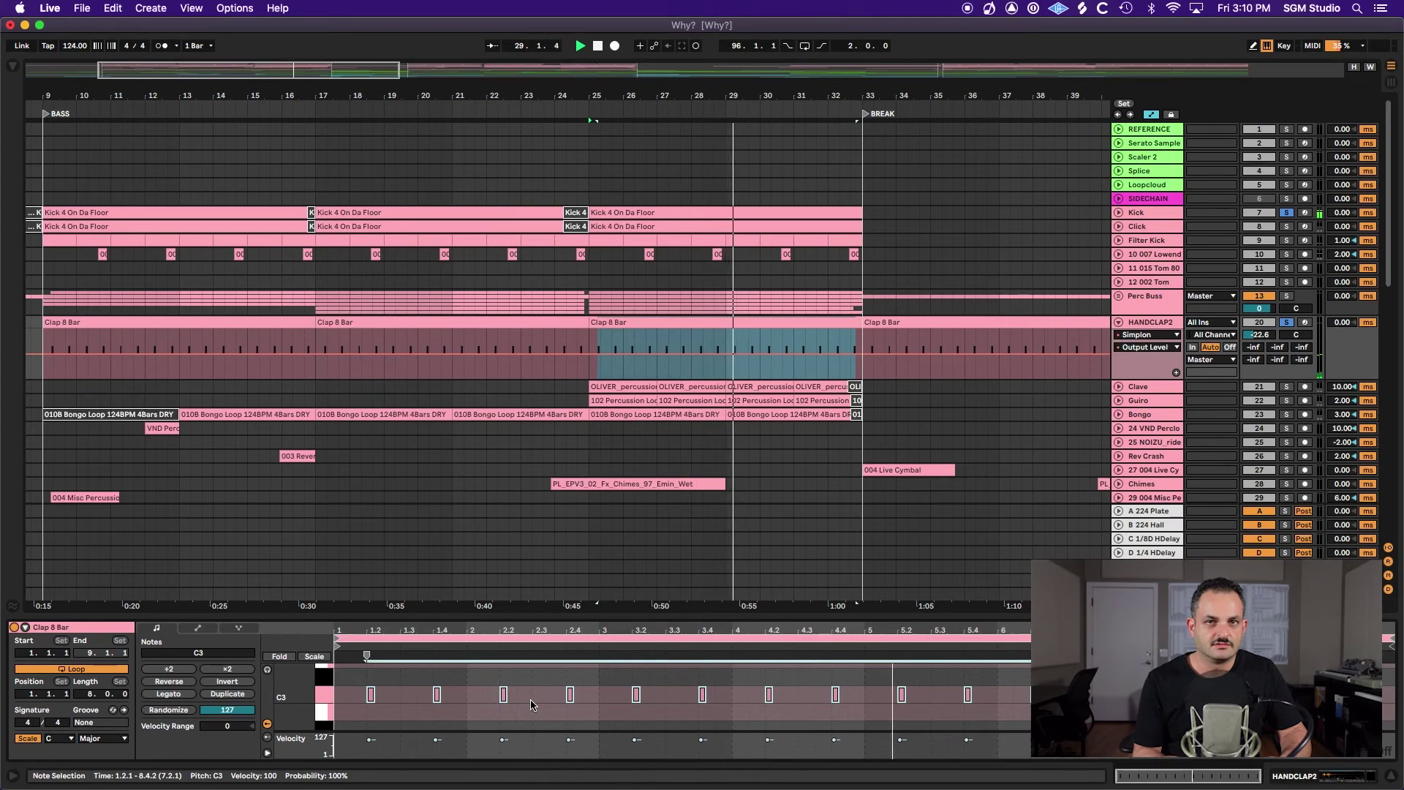
key("alt+Left")
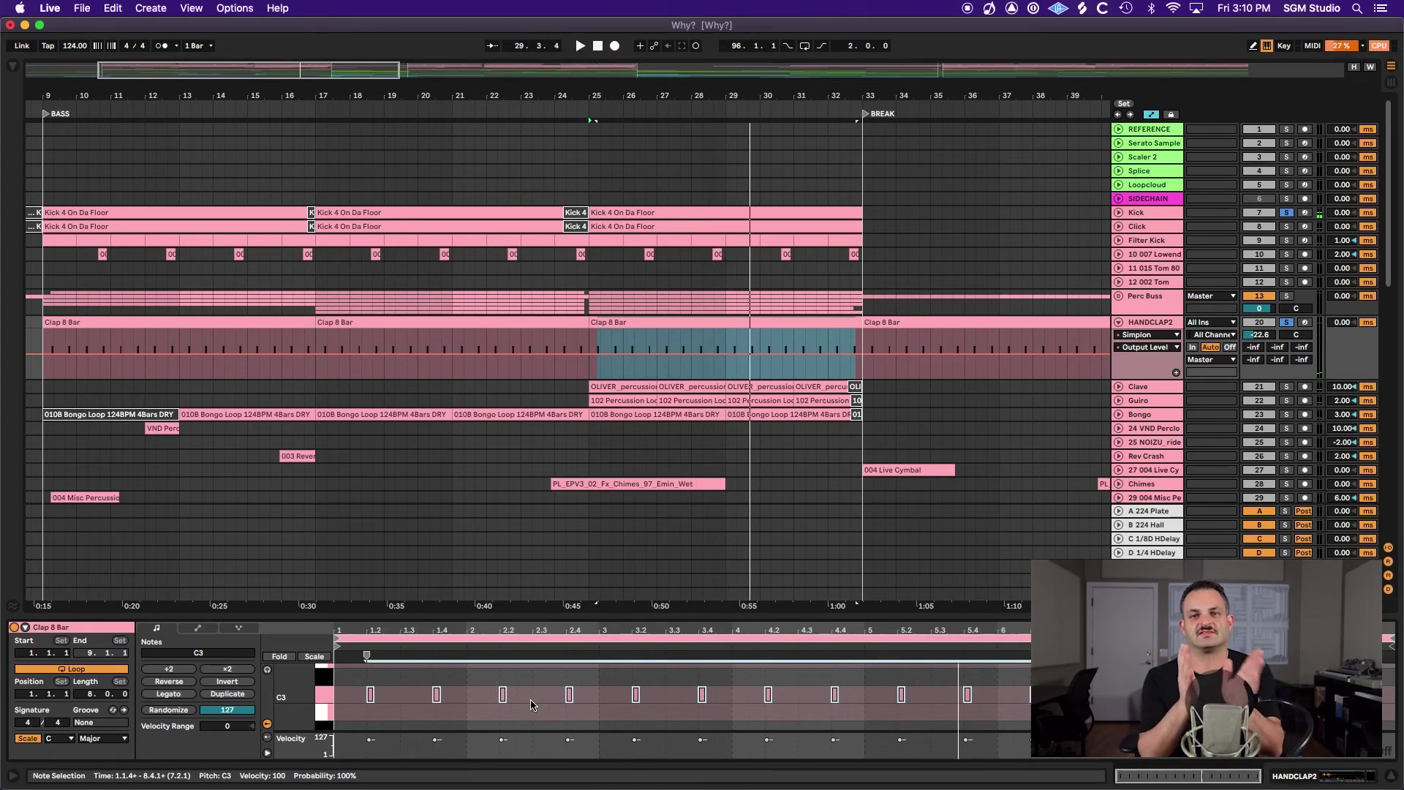
key("space")
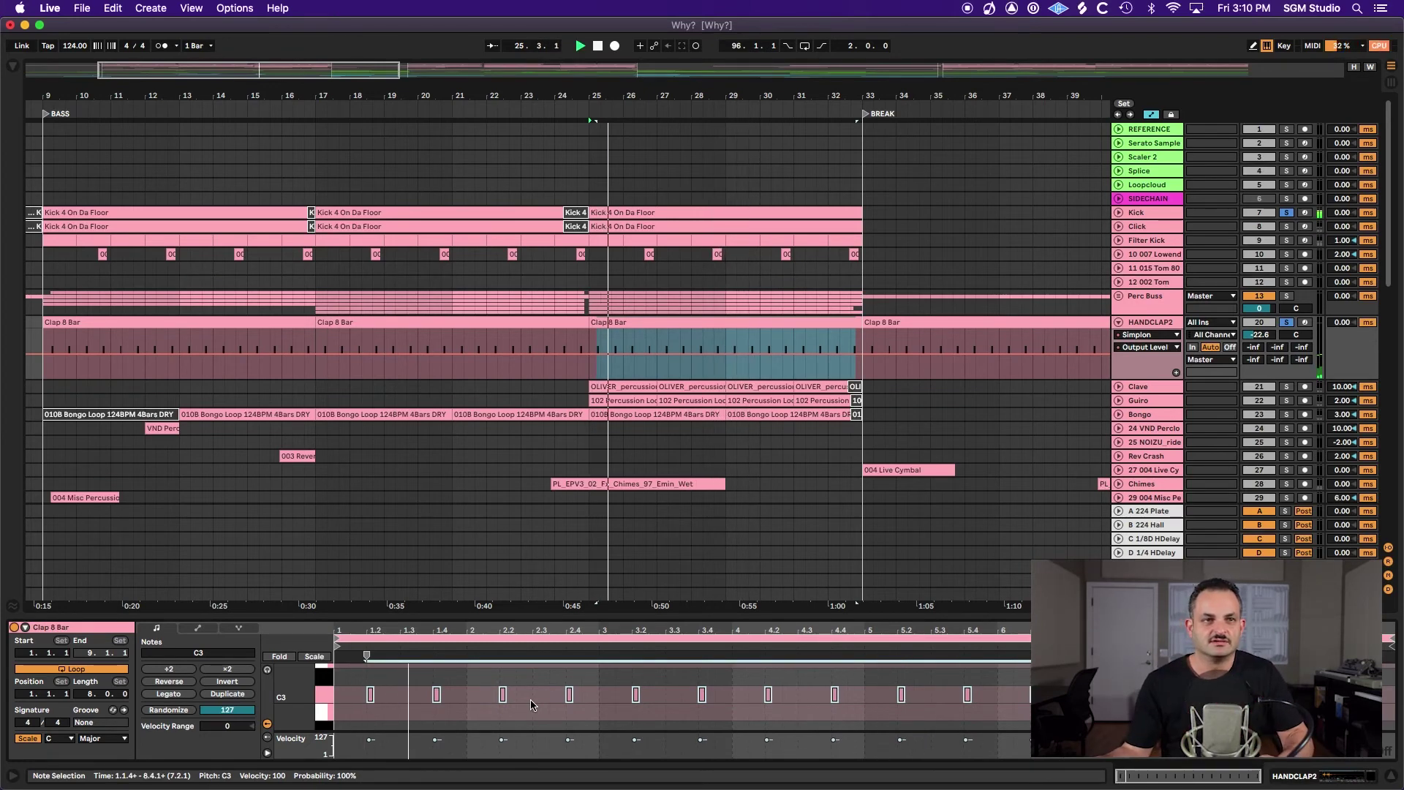
key("space")
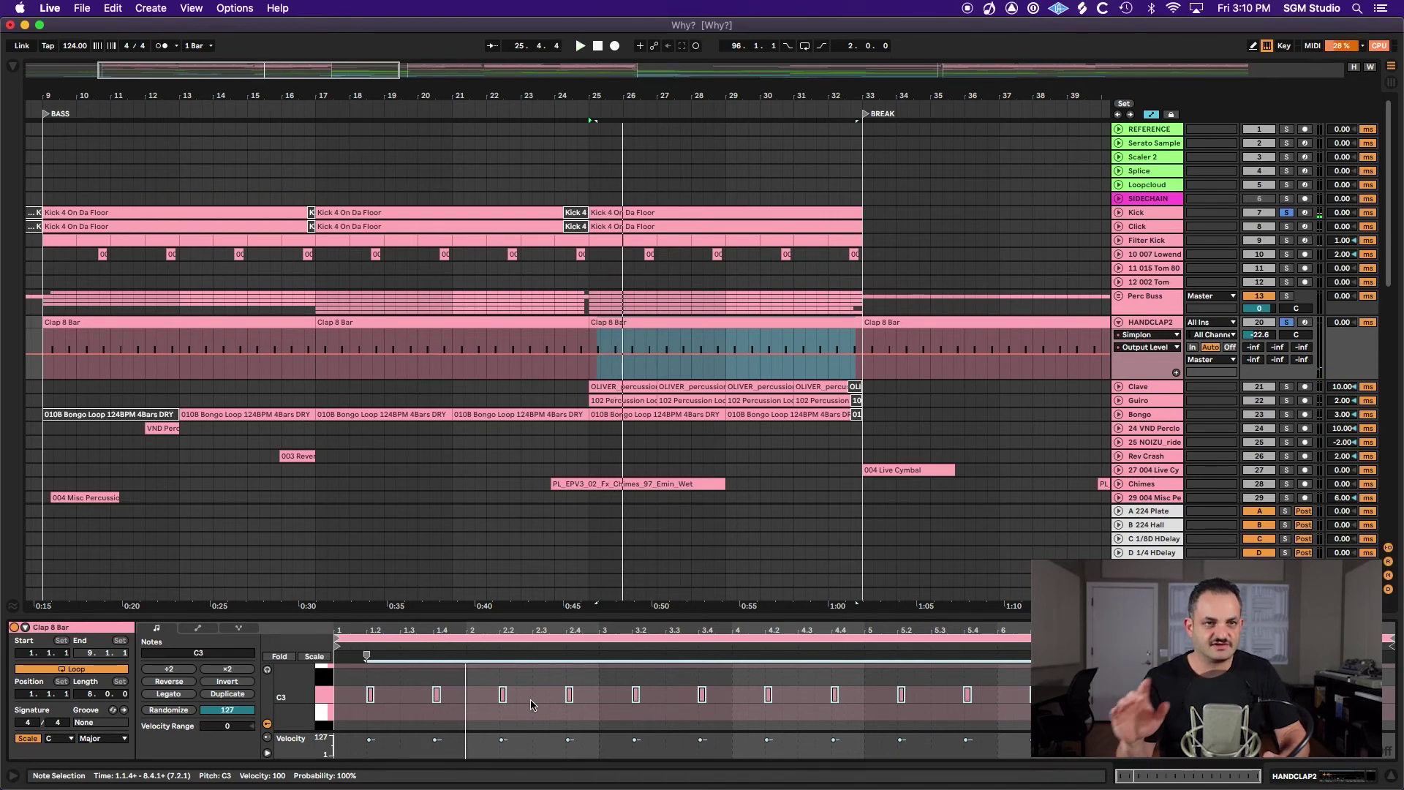
- Compare the clap notes moved back onto the grid with the slightly early placement by playing both, ending on the early one
key("super+Right")
key("space")
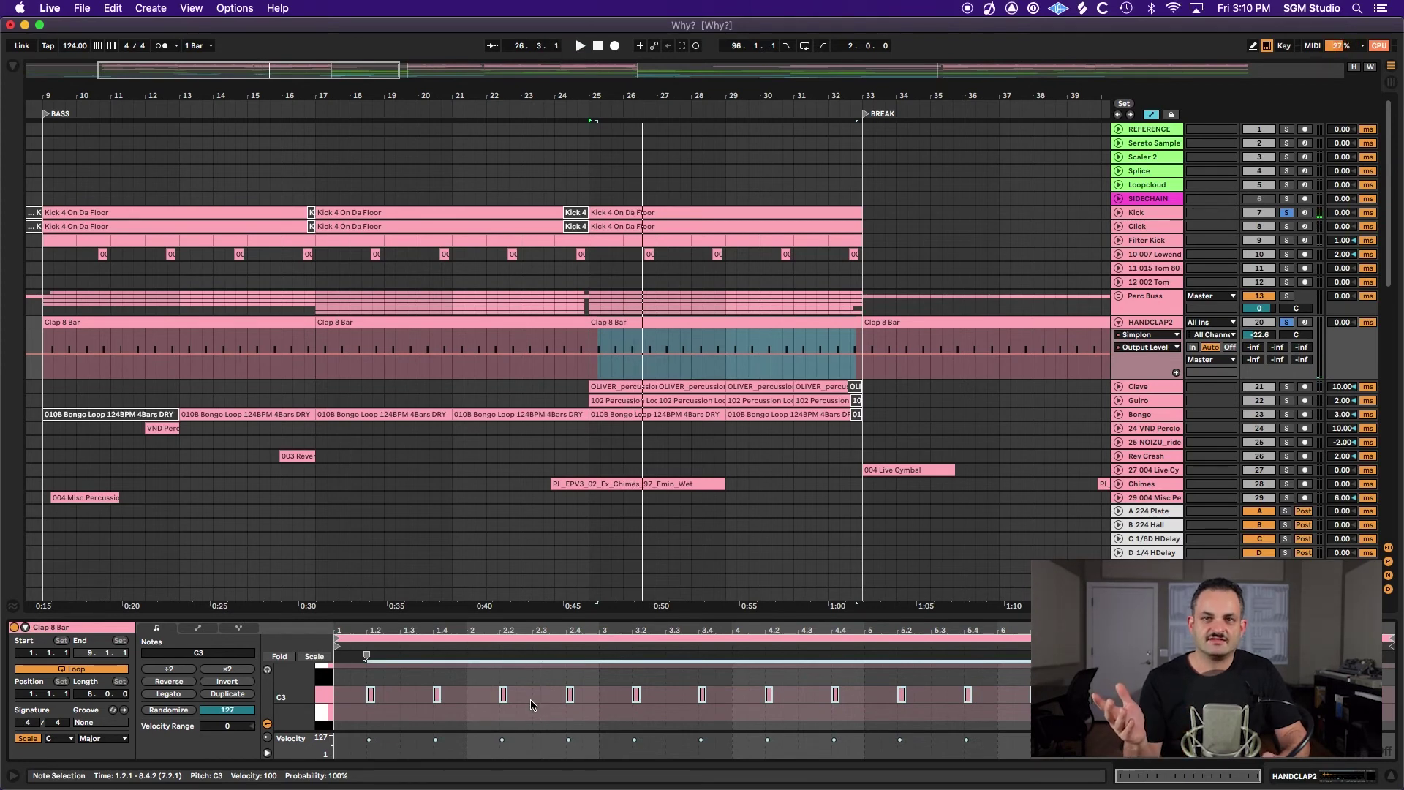
key("space")
key("super+Left")
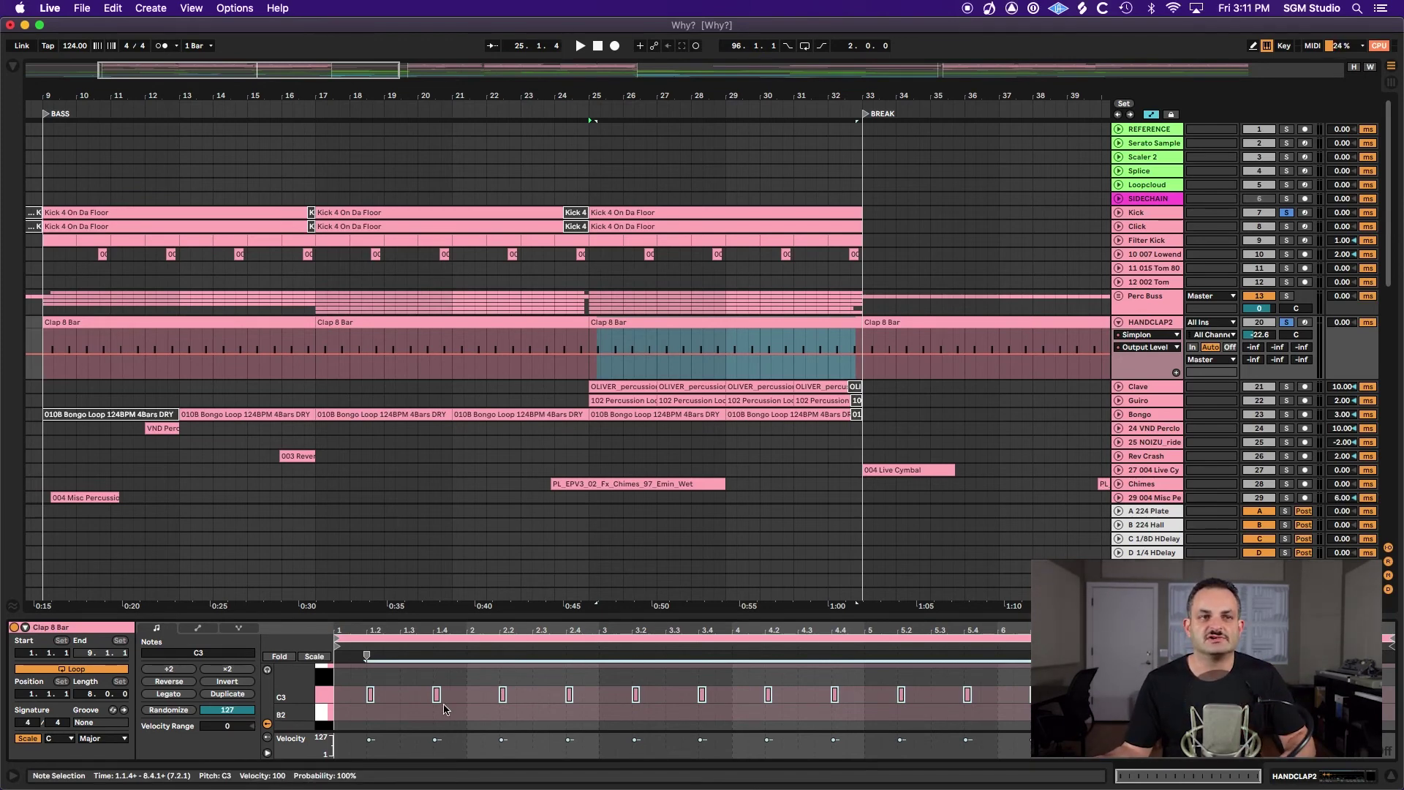
key("space")
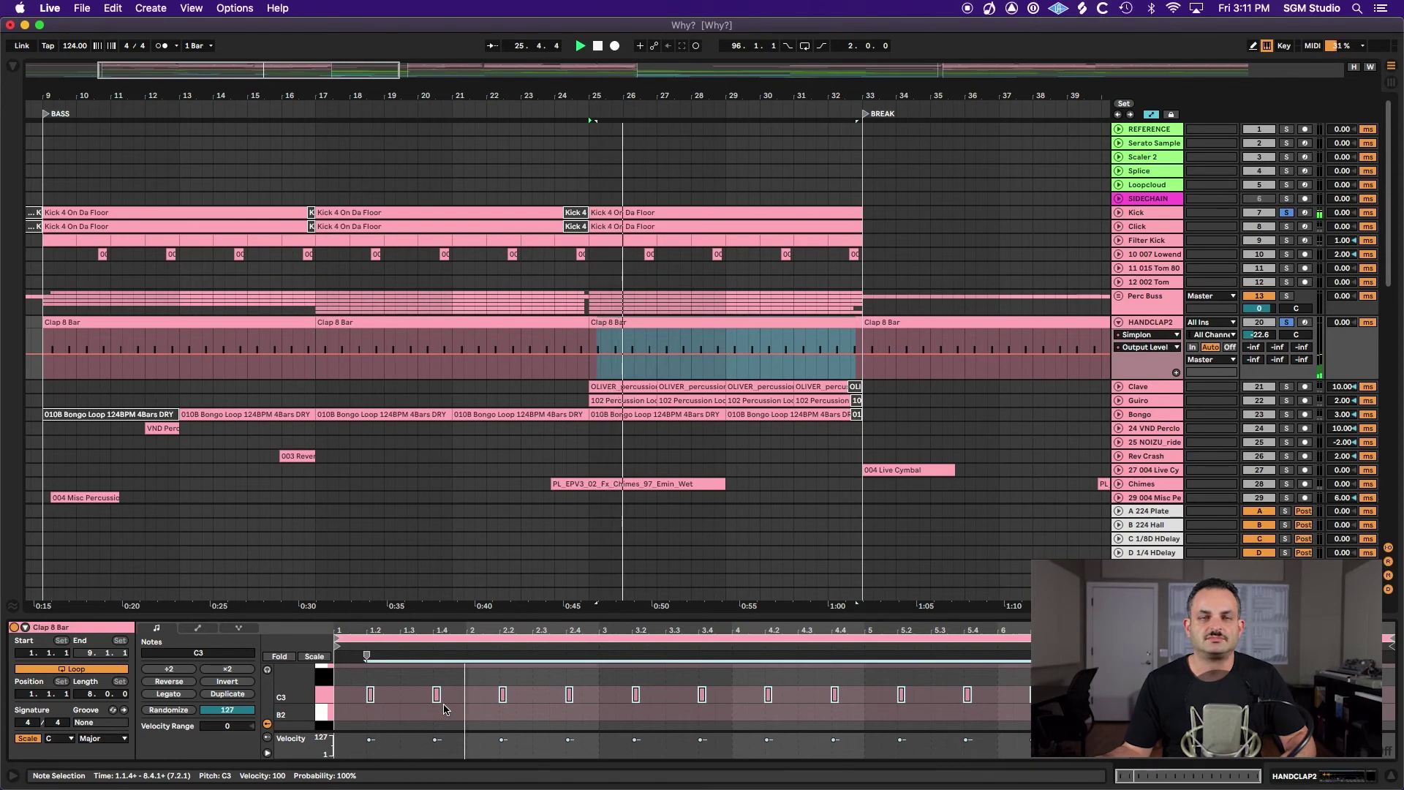
key("space")
- Set HANDCLAP2's track delay to 5 ms and raise it gradually to 20 ms while the claps play with the Kick
left_click(1342, 322)
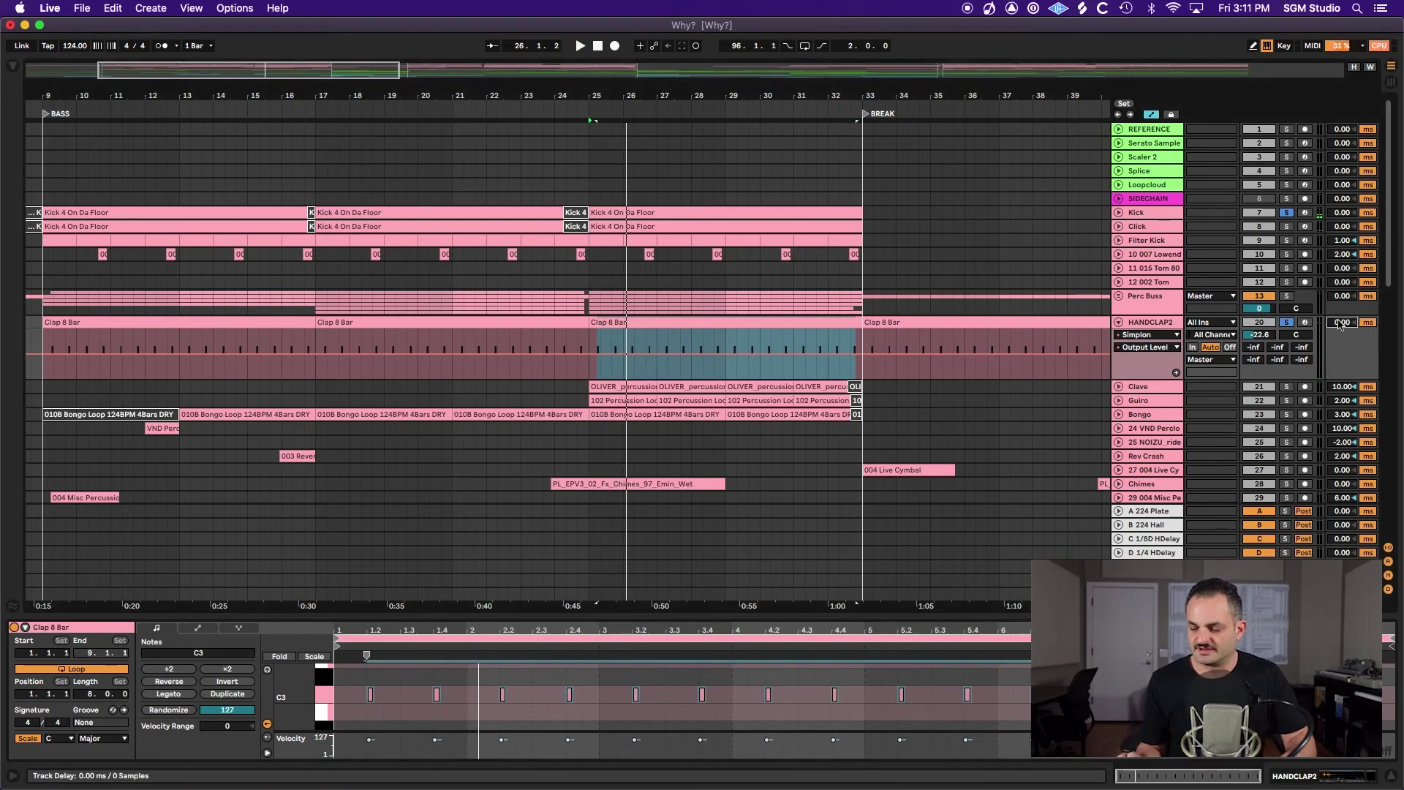
type("5")
key("Return")
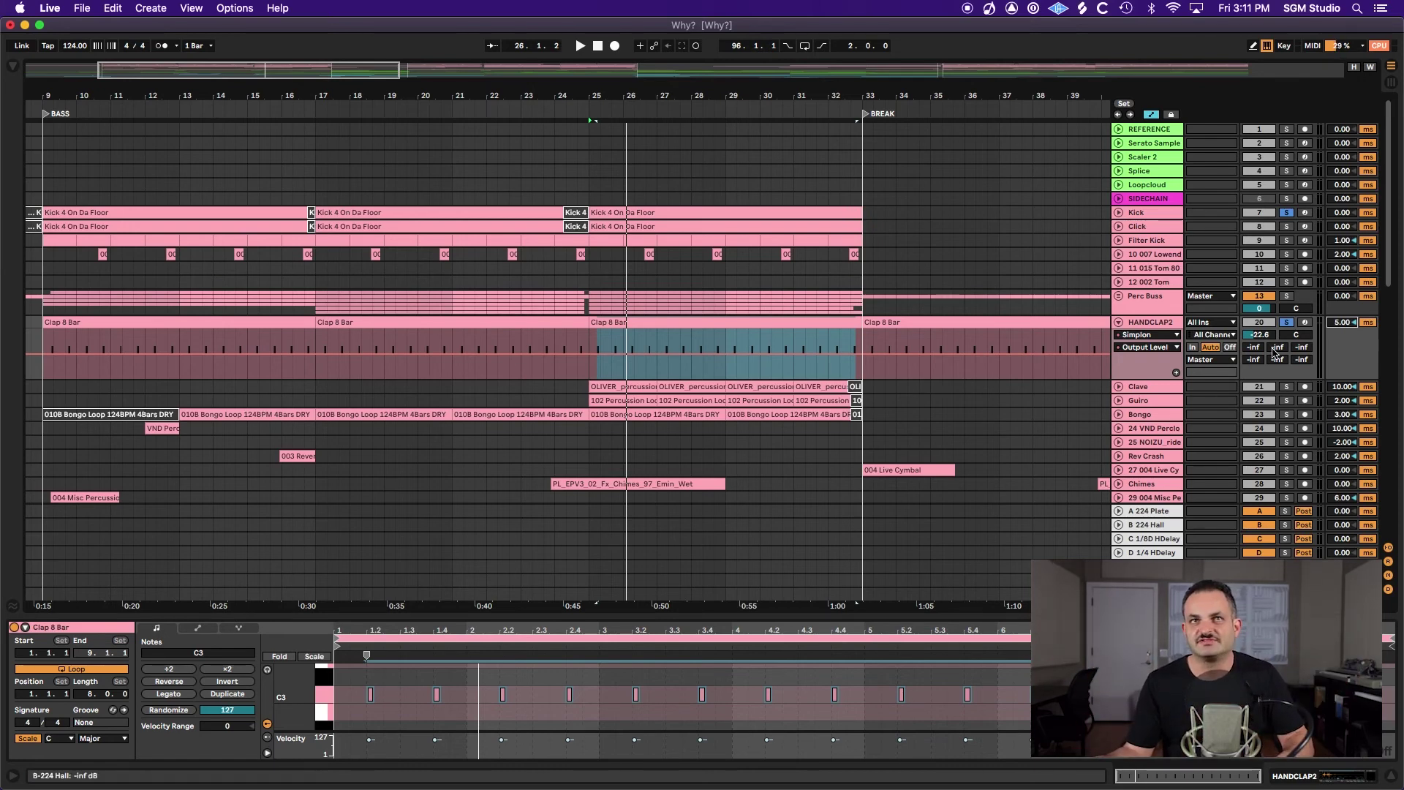
scroll(1345, 325, "up", 3)
key("space")
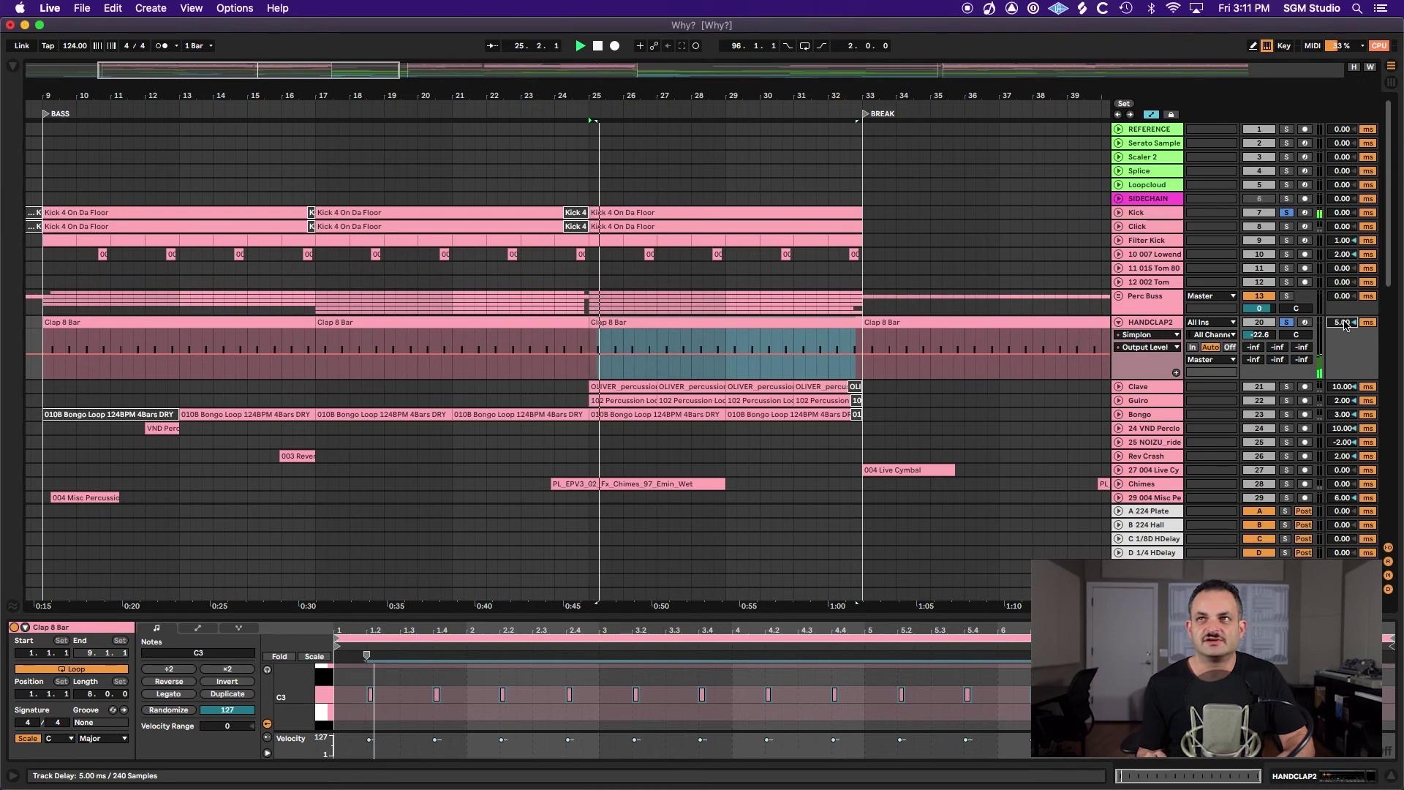
scroll(1344, 325, "up", 3)
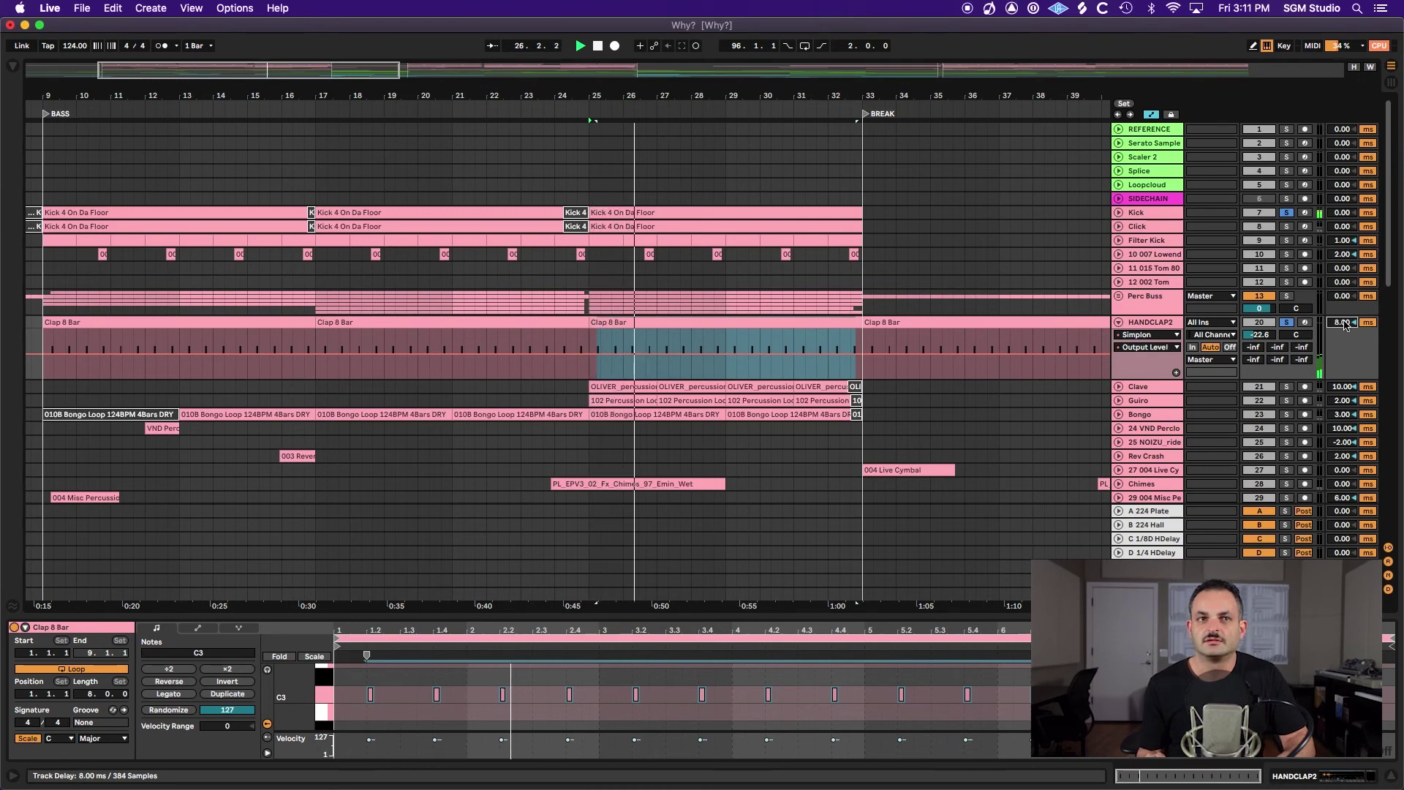
scroll(1345, 324, "up", 9)
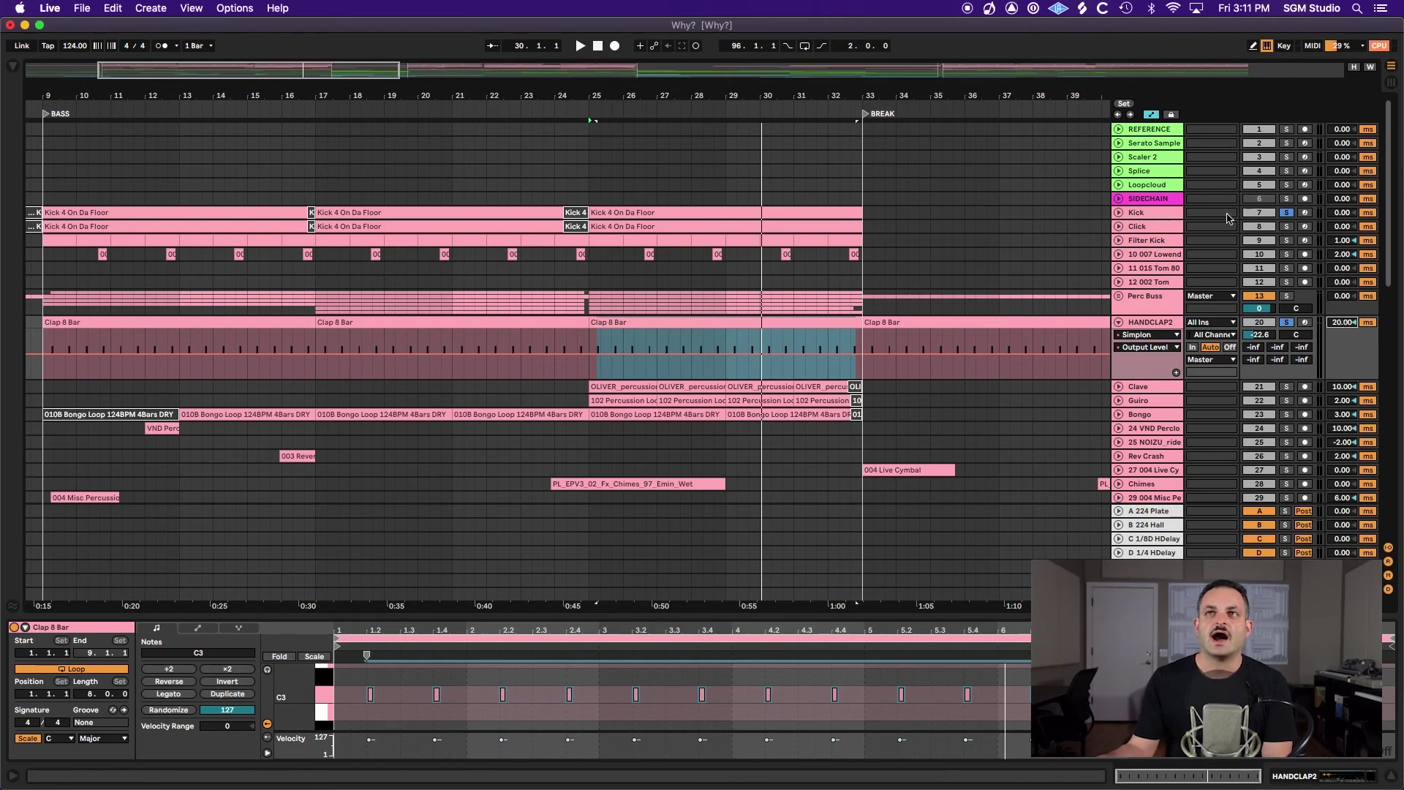
- Show the Kick track's device chain and review its KickTweak and EQ Eight devices
left_click(1162, 212)
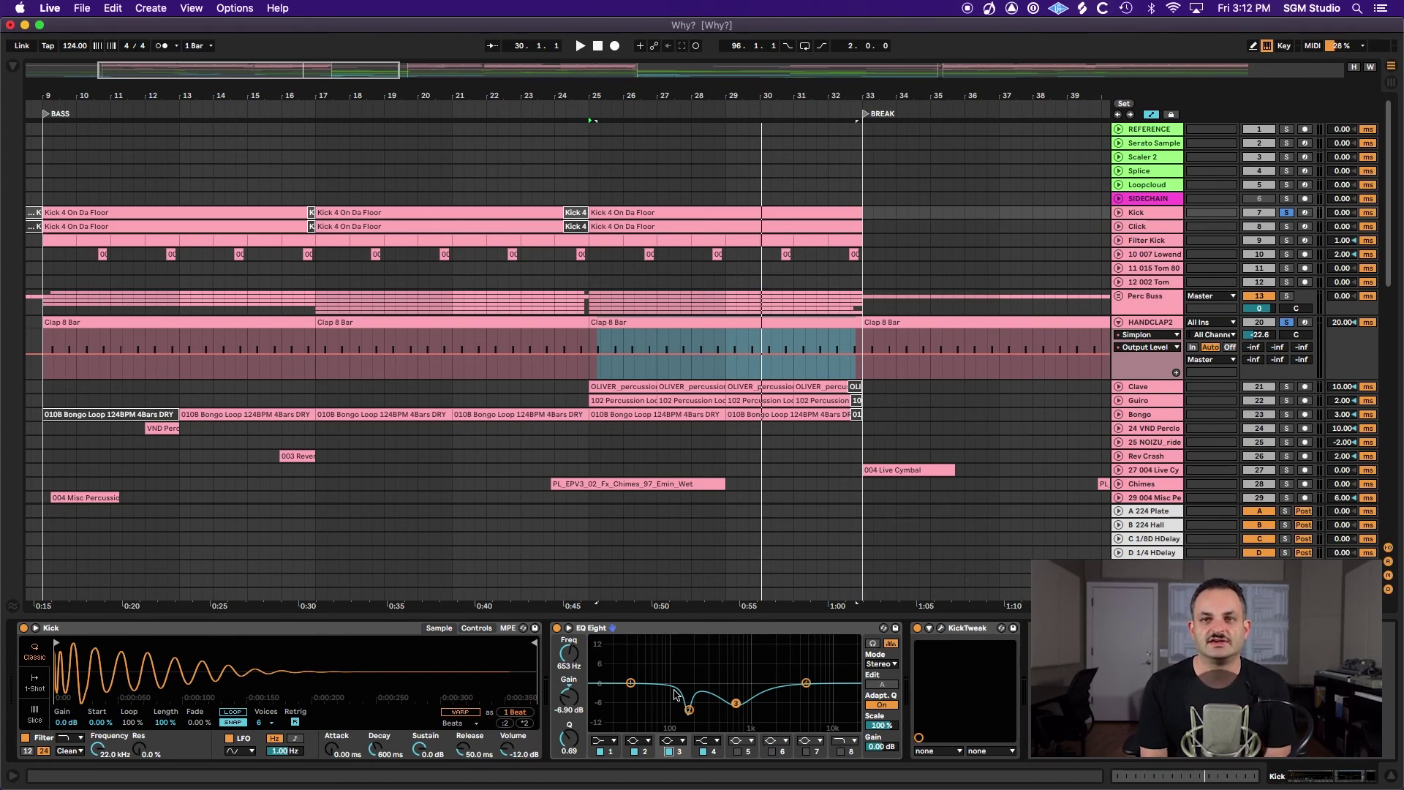
left_click(963, 628)
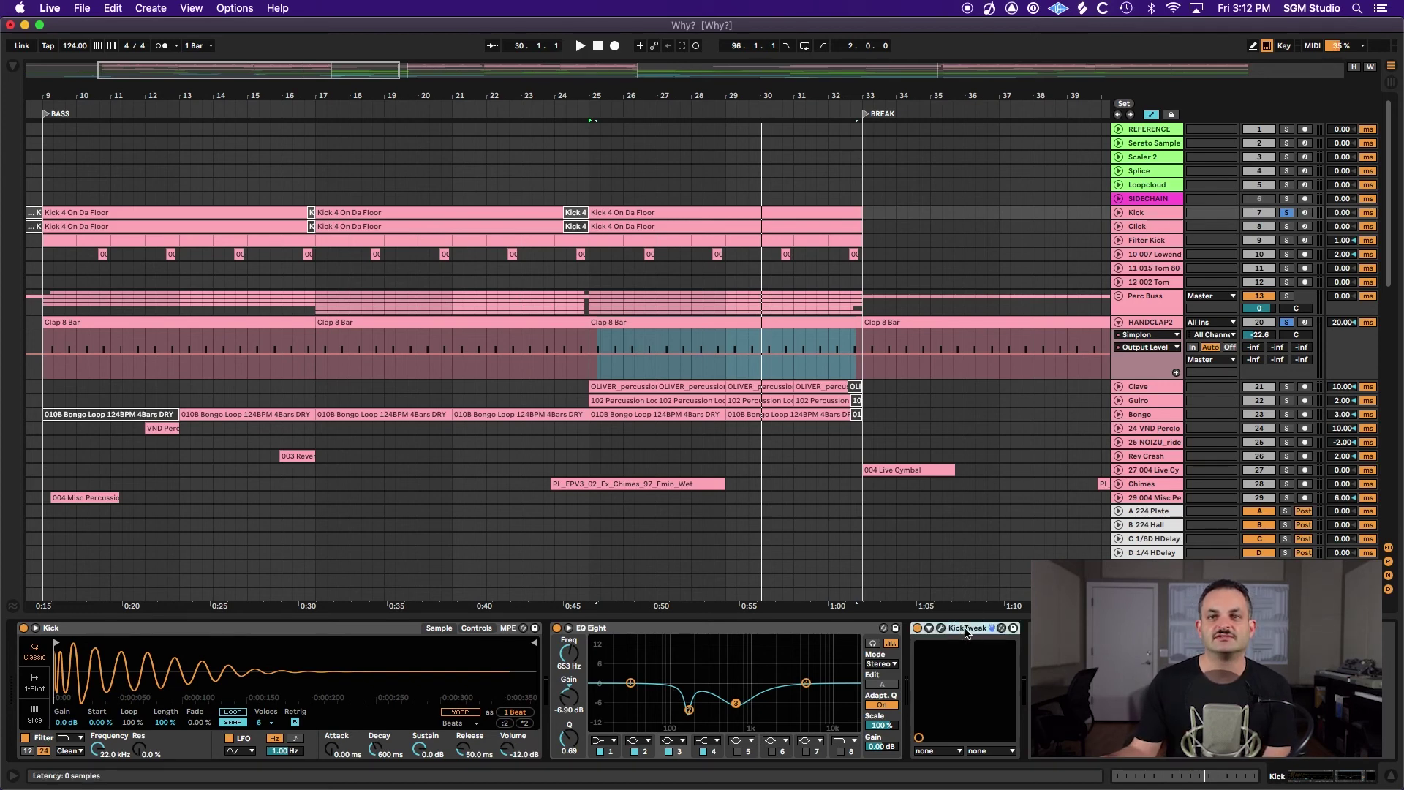
left_click(703, 644)
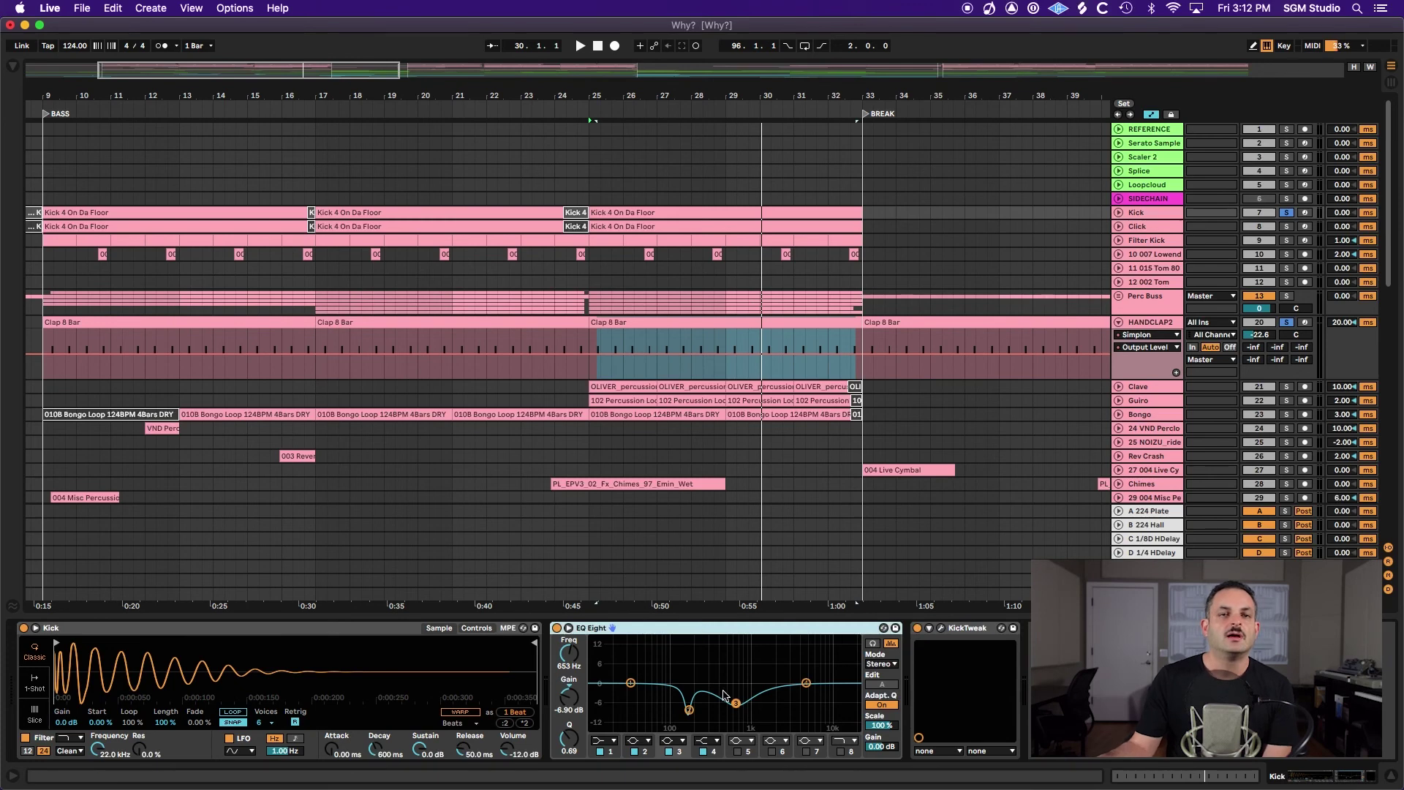